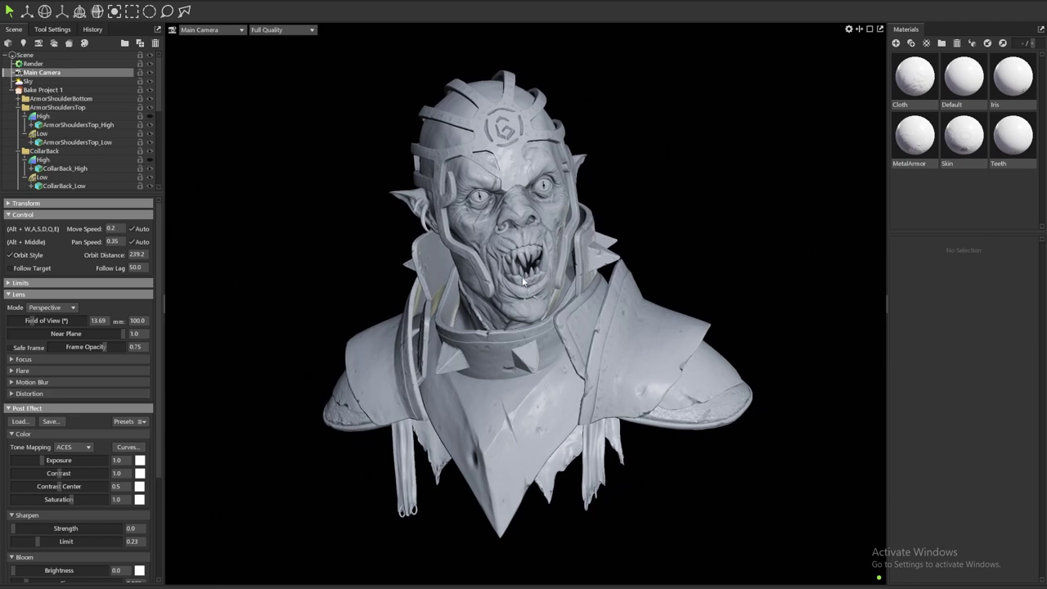
Inspect the orc bust and its baked thickness, normal, curvature and ambient occlusion maps from several views
scroll(518, 278, "up", 3)
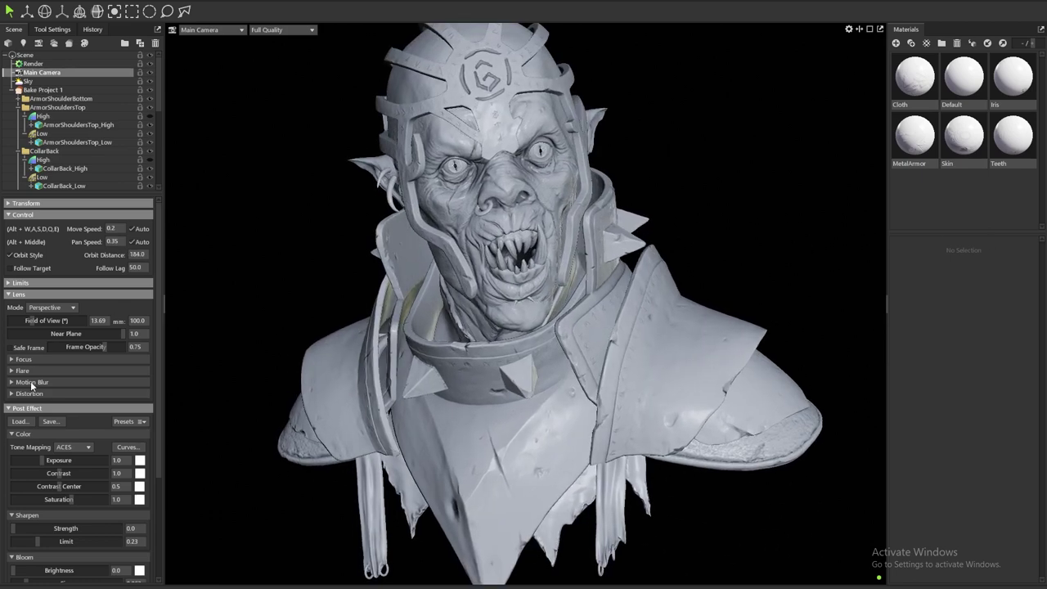
scroll(30, 381, "down", 1)
left_click(43, 89)
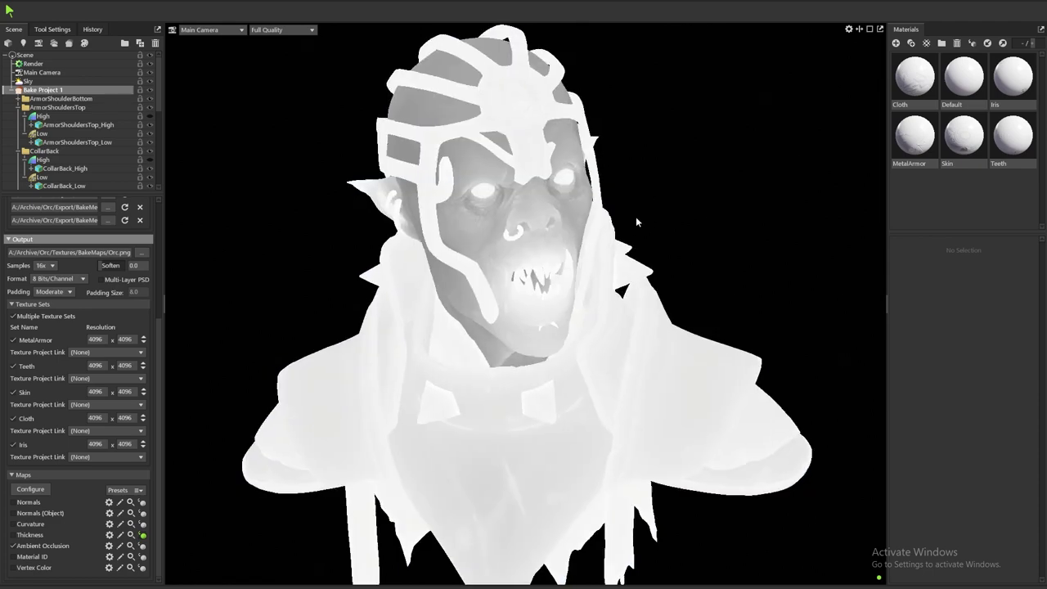
scroll(538, 223, "up", 4)
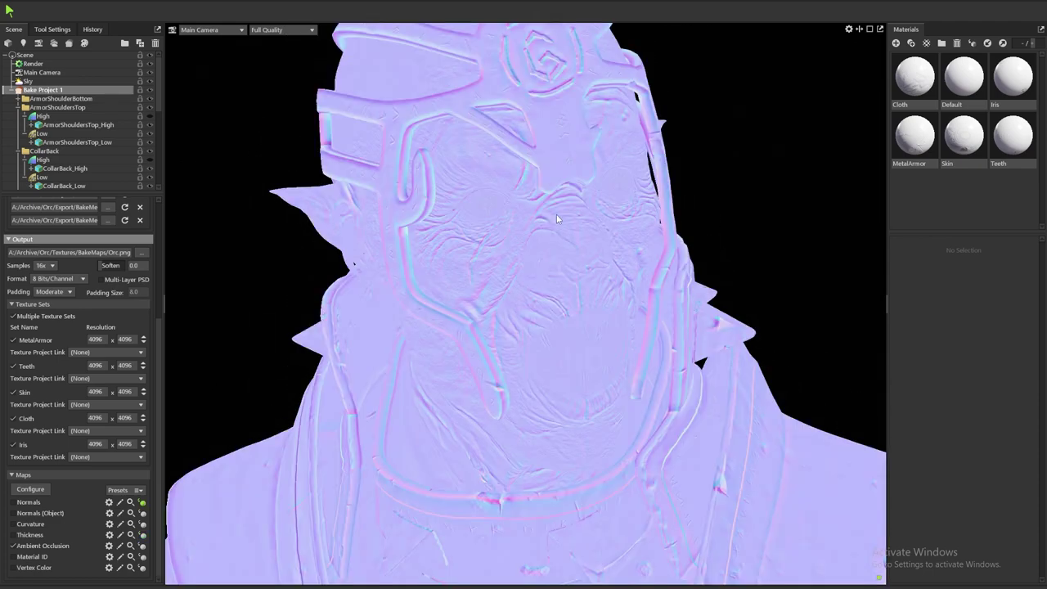
left_click_drag(557, 214, 632, 284)
scroll(547, 289, "up", 3)
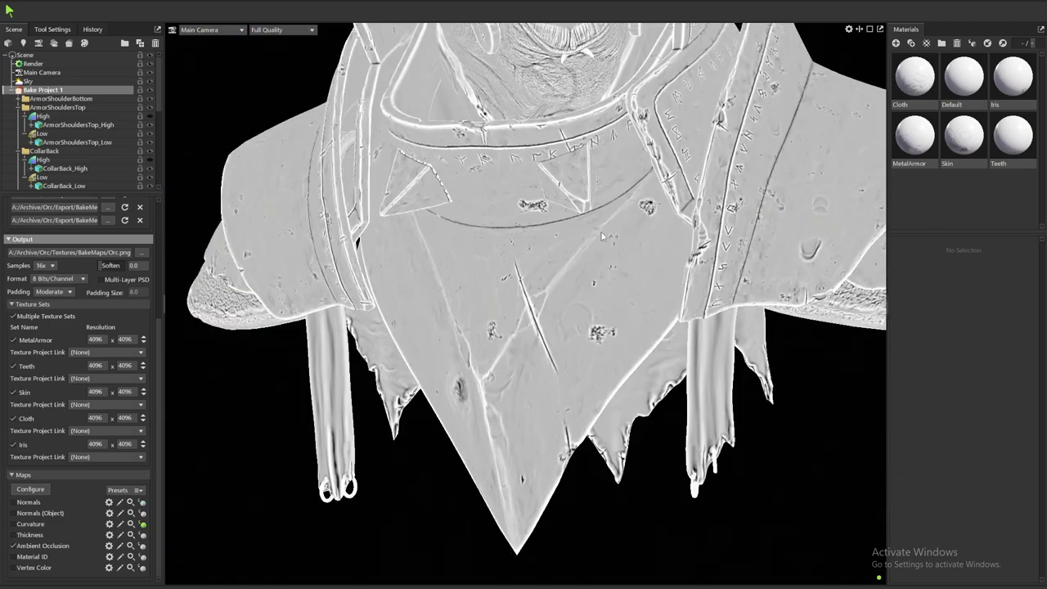
middle_click_drag(509, 98, 492, 299)
scroll(491, 300, "up", 4)
left_click_drag(492, 299, 610, 277)
scroll(577, 309, "down", 7)
middle_click_drag(610, 276, 609, 169)
left_click_drag(609, 168, 585, 195)
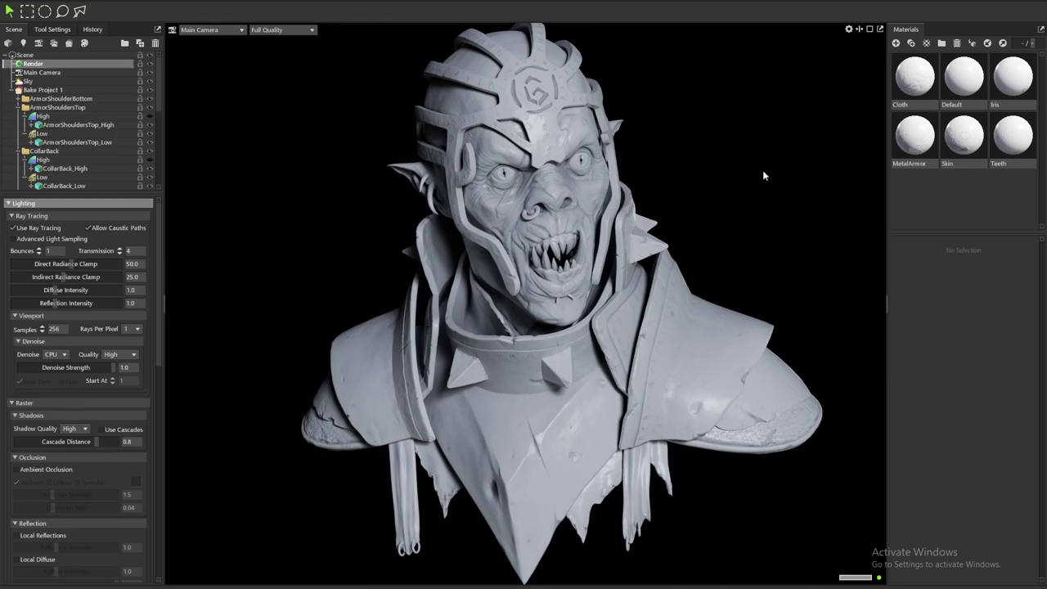
Examine the ray-traced render of the orc bust up close and from another angle
left_click(763, 171)
mouse_move(763, 171)
left_mouse_down()
mouse_move(718, 173)
mouse_move(665, 156)
left_mouse_up()
scroll(665, 156, "up", 4)
middle_click_drag(665, 157, 573, 263)
scroll(573, 264, "up", 4)
mouse_move(573, 263)
left_mouse_down()
mouse_move(568, 242)
mouse_move(600, 248)
mouse_move(608, 277)
left_mouse_up()
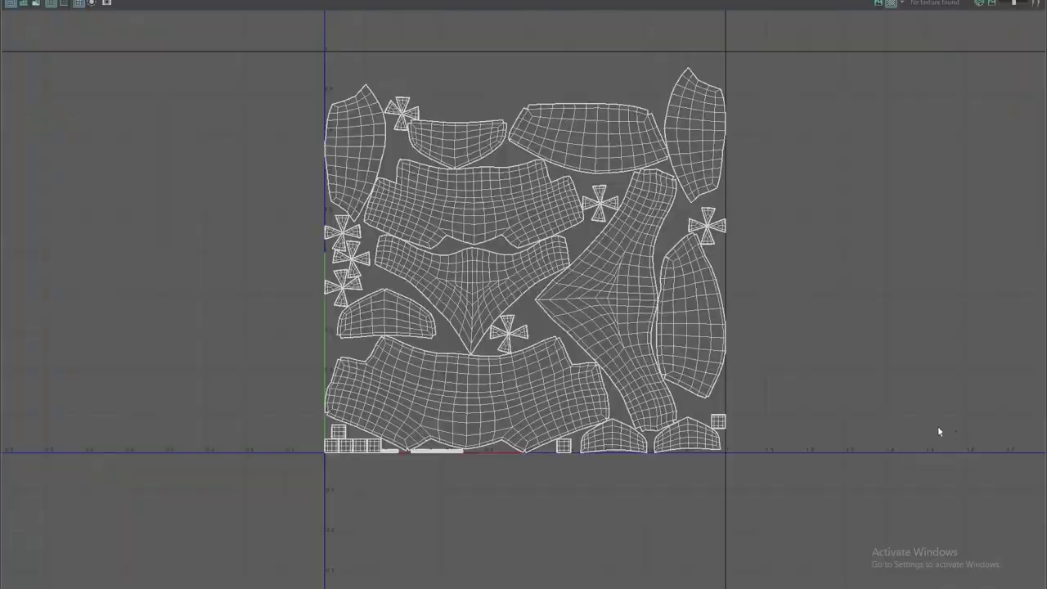
Switch to Maya and review the UV layouts of the armor, cloth, spike and head meshes
scroll(610, 309, "up", 3)
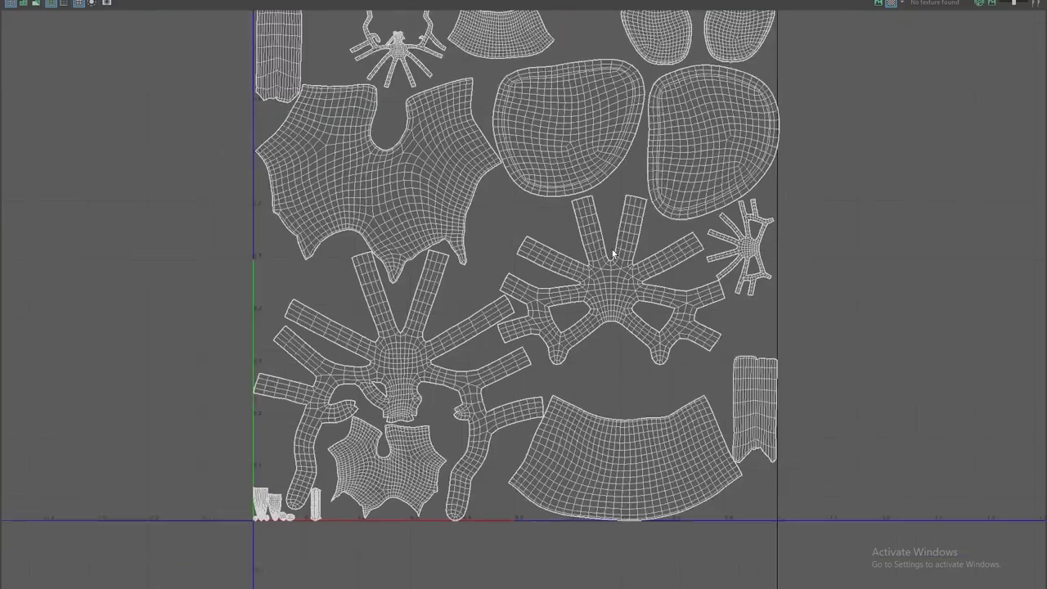
scroll(618, 308, "down", 3)
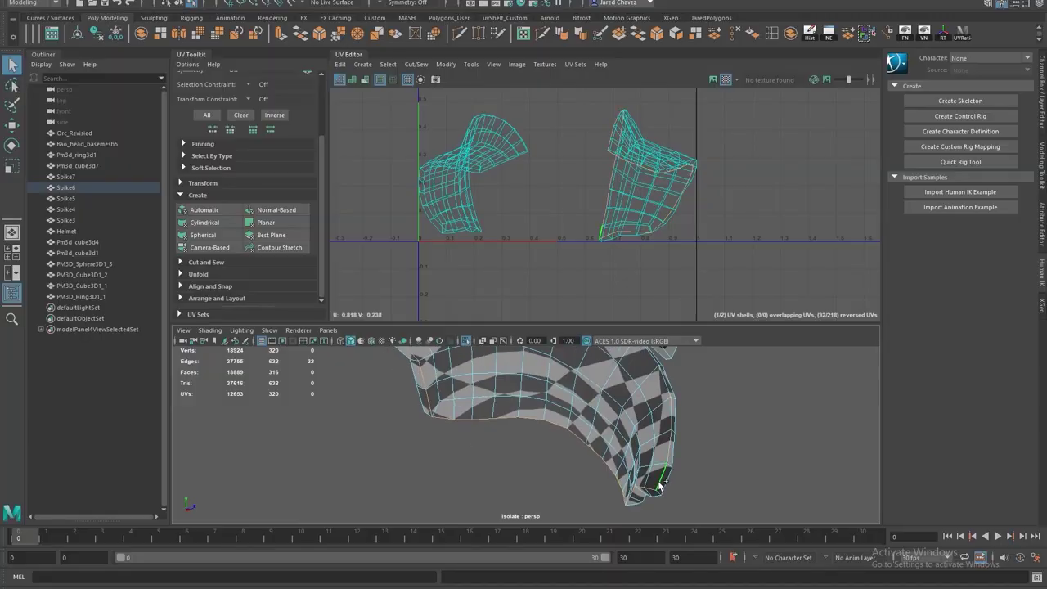
middle_click_drag(540, 458, 509, 479, "alt")
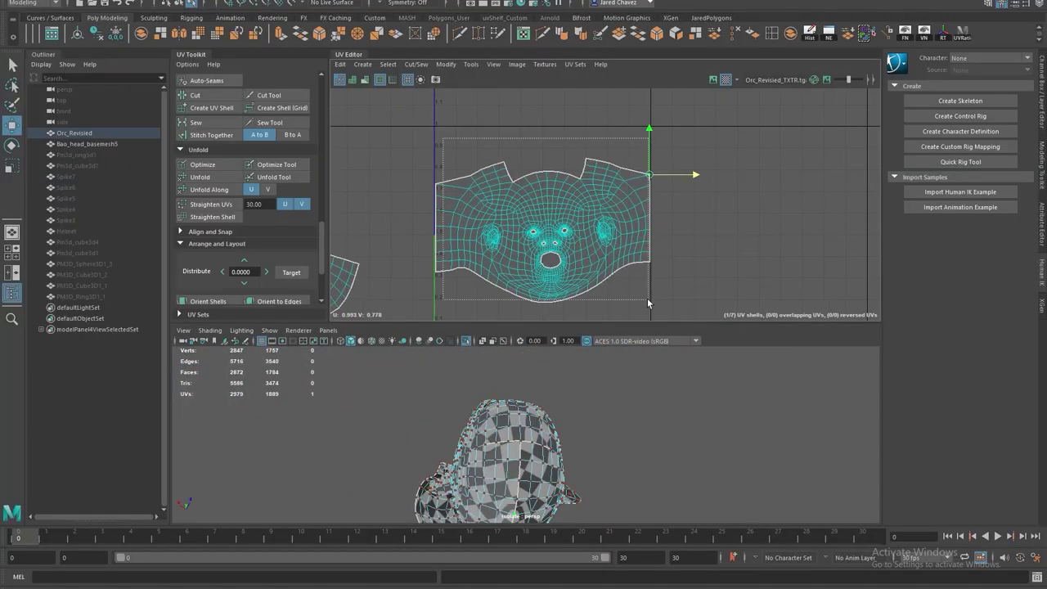
key("w")
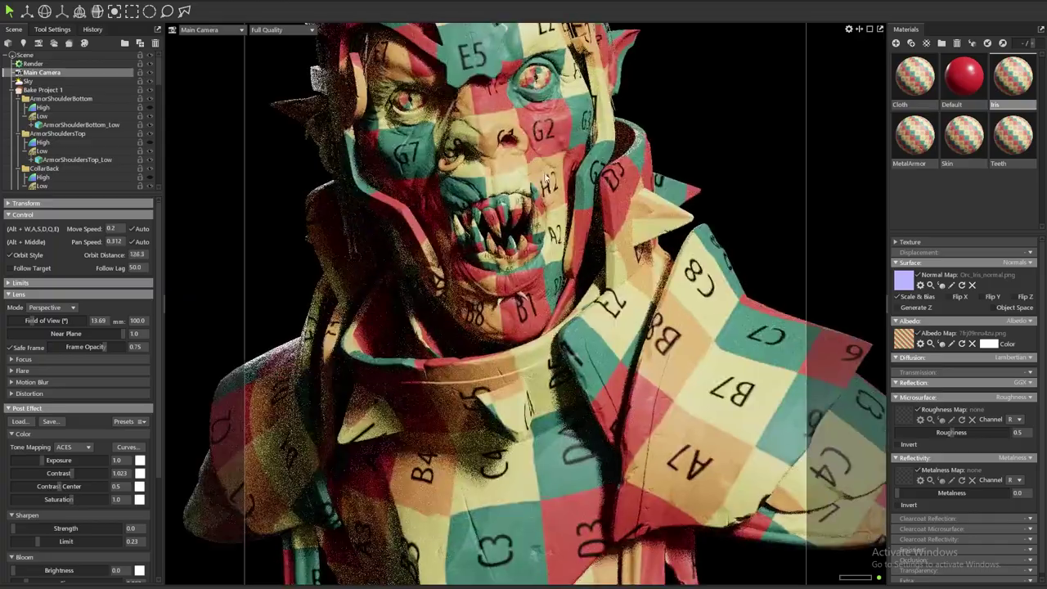
Switch to Marmoset Toolbag and check the checker texture across the face, collar and shoulders of the bust
middle_click_drag(546, 177, 580, 301, "alt")
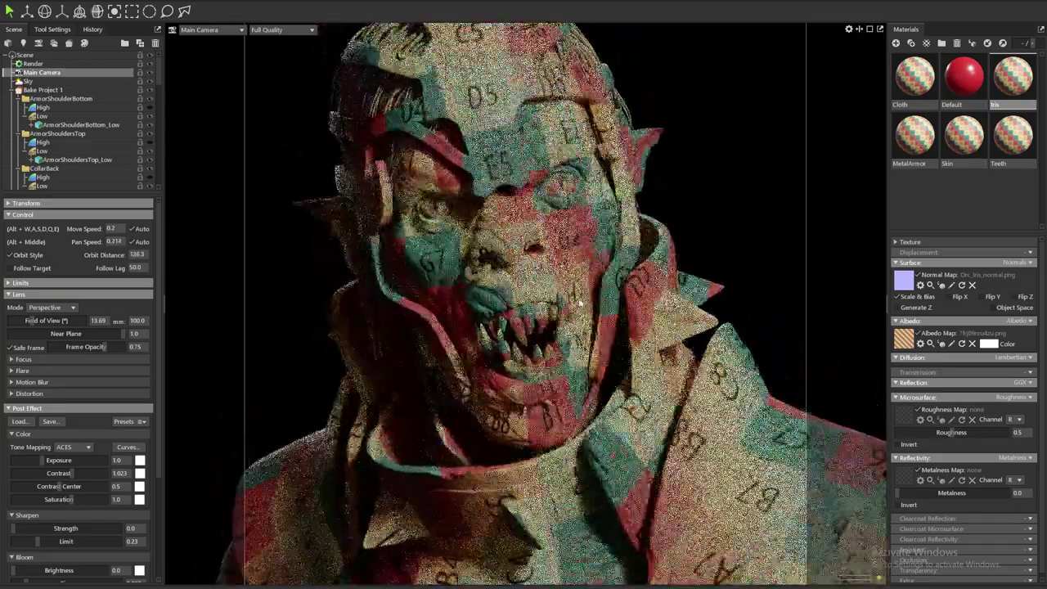
mouse_move(580, 301)
left_mouse_down("alt")
mouse_move(579, 250)
mouse_move(729, 209)
left_mouse_up("alt")
scroll(726, 203, "down", 8)
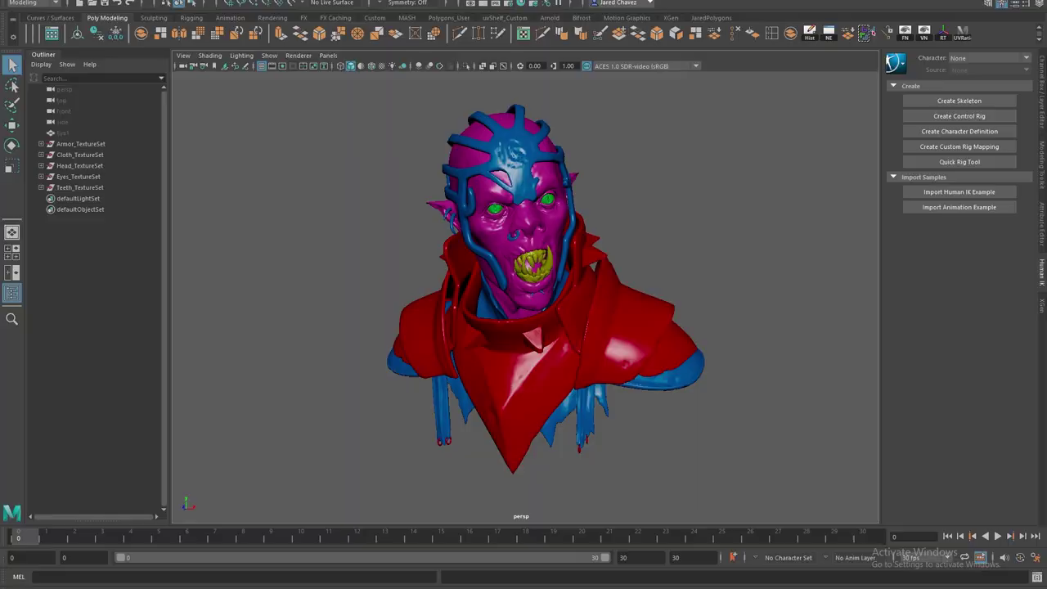
Switch to Maya, select the Armor_TextureSet group and show the attributes of the top shoulder armor
scroll(621, 304, "up", 3)
left_click(91, 148)
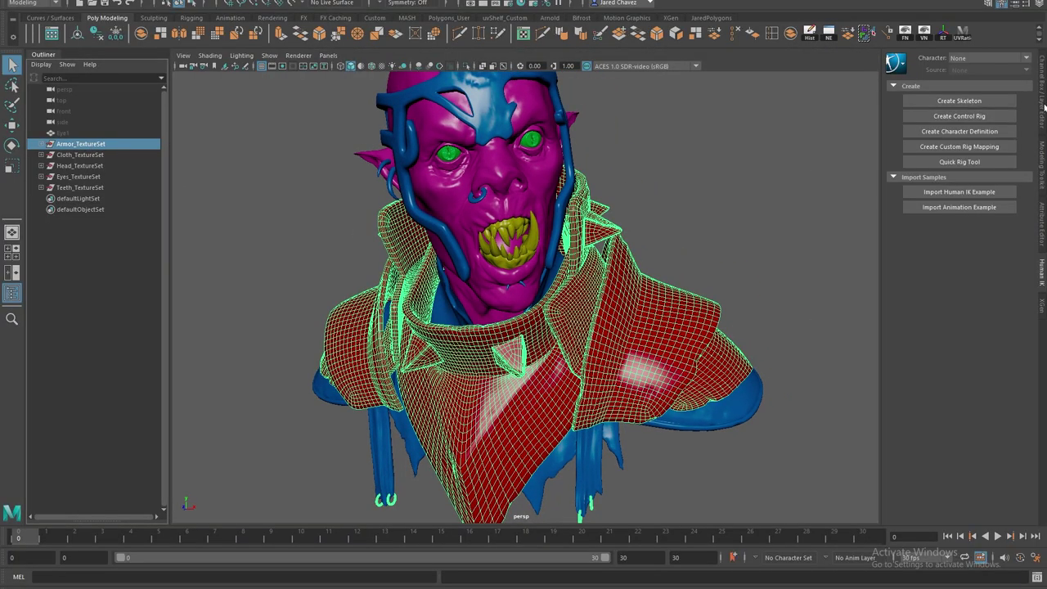
left_click(1042, 107)
left_click(1043, 225)
left_click(548, 325)
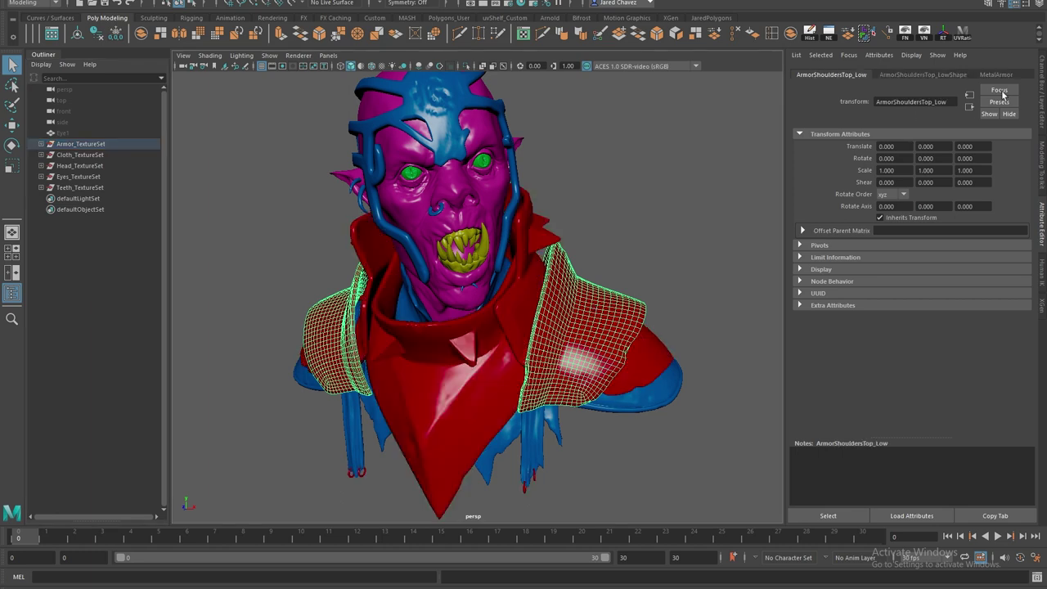
left_click_drag(699, 240, 621, 259, "alt")
Select the Cloth_TextureSet group and view the material assigned to the helmet
left_click(108, 157)
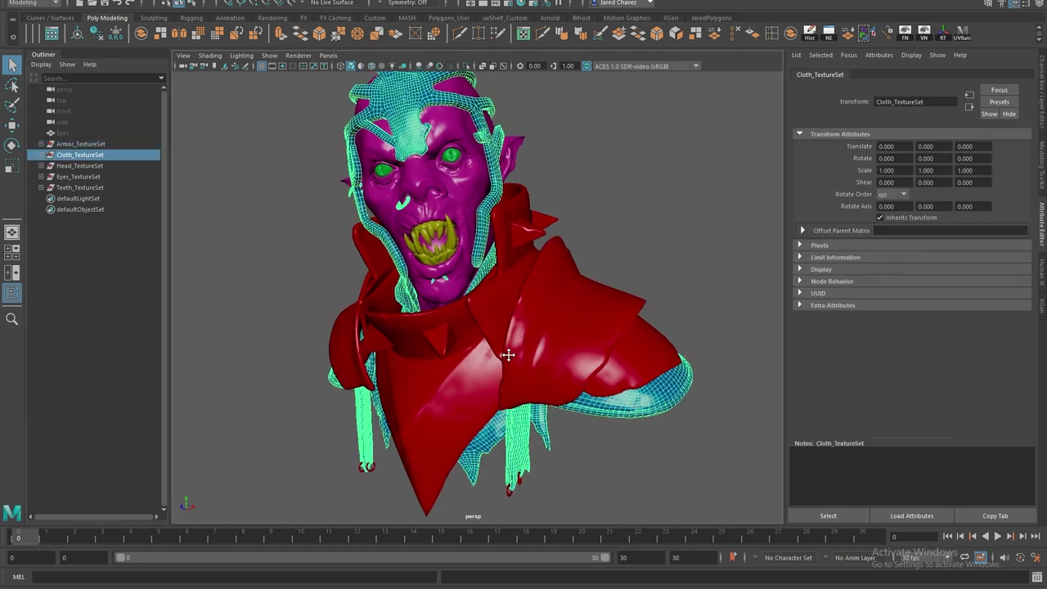
left_click_drag(508, 355, 526, 360, "alt")
left_click(514, 190)
left_click(914, 75)
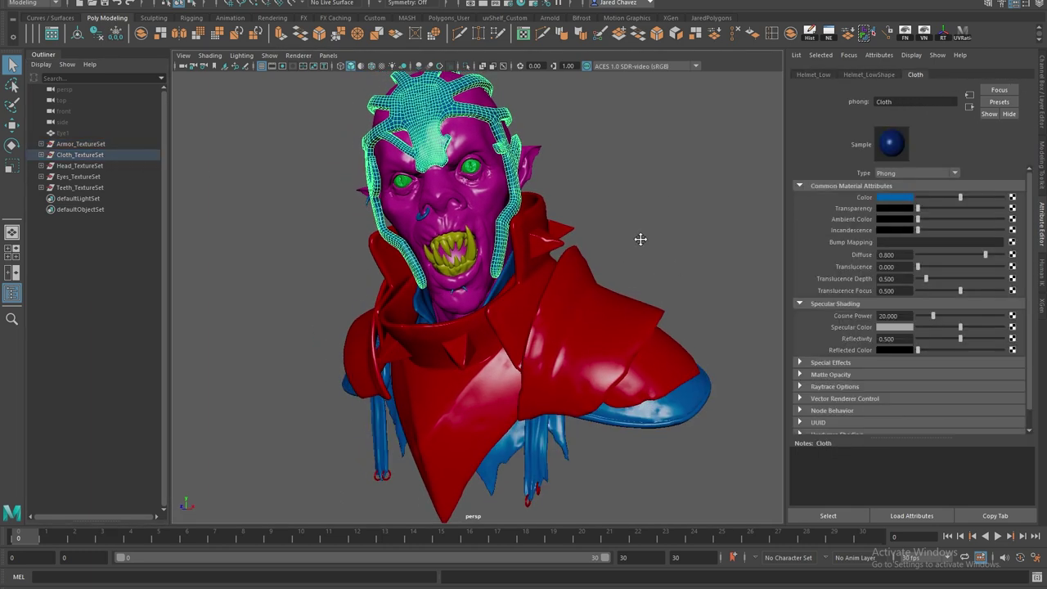
Select the head in Head_TextureSet and view its assigned material
left_click(79, 165)
left_click(908, 75)
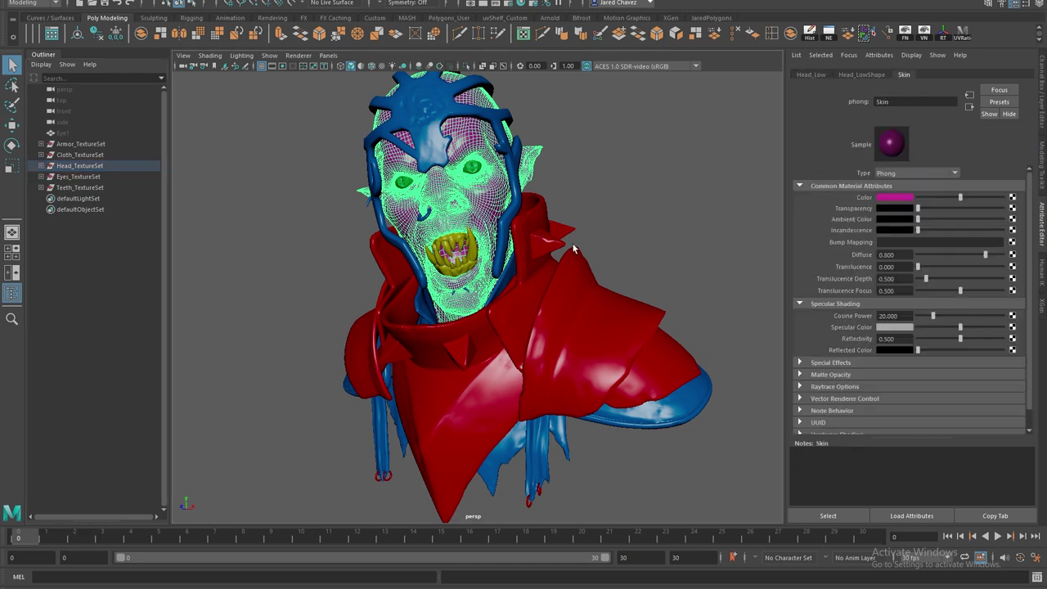
left_click_drag(573, 246, 646, 255, "alt")
Select the Eyes_TextureSet group and view the material assigned to the eyes
left_click(101, 178)
middle_click_drag(546, 239, 558, 247, "alt")
scroll(567, 217, "up", 3)
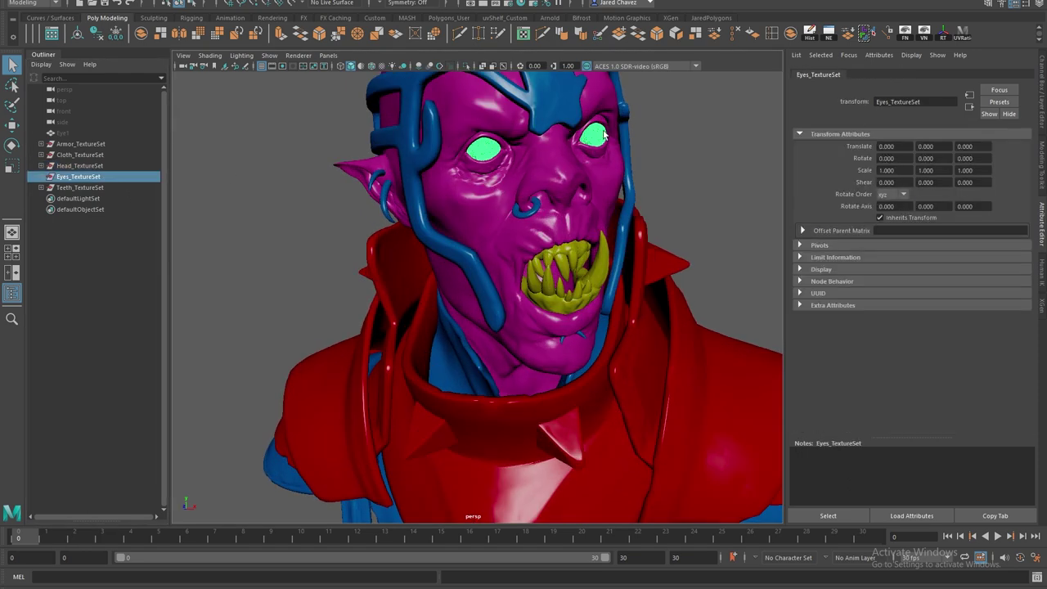
left_click(603, 131)
left_click(890, 76)
middle_click_drag(630, 169, 623, 223, "alt")
scroll(649, 203, "down", 3)
left_click(366, 221)
Select the Teeth_TextureSet group and view the material assigned to the teeth
left_click(92, 187)
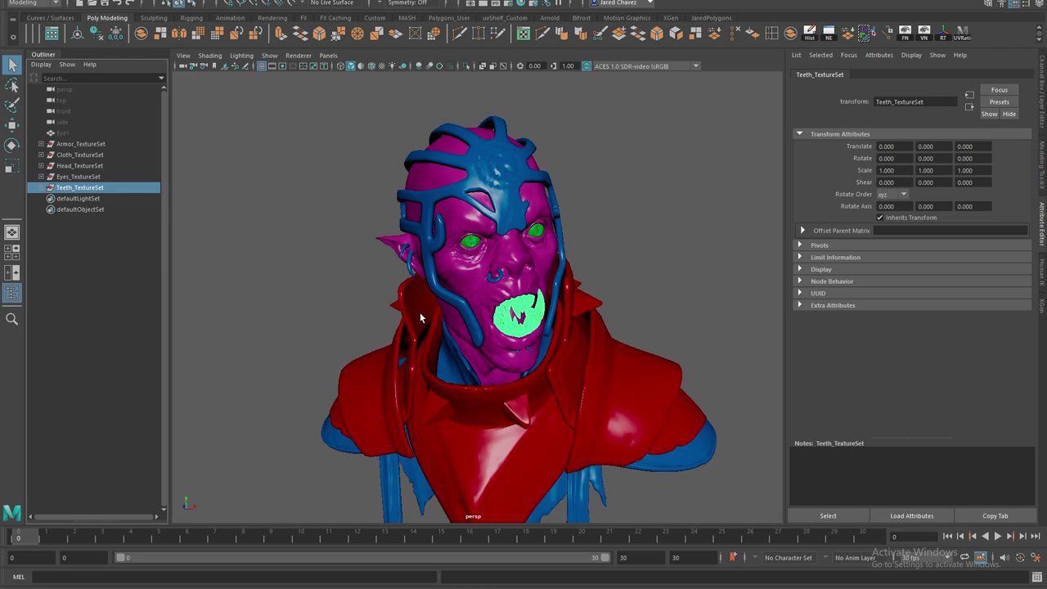
left_click(552, 305)
left_click(530, 311)
left_click(900, 76)
left_click_drag(662, 212, 633, 225, "alt")
left_click(644, 275)
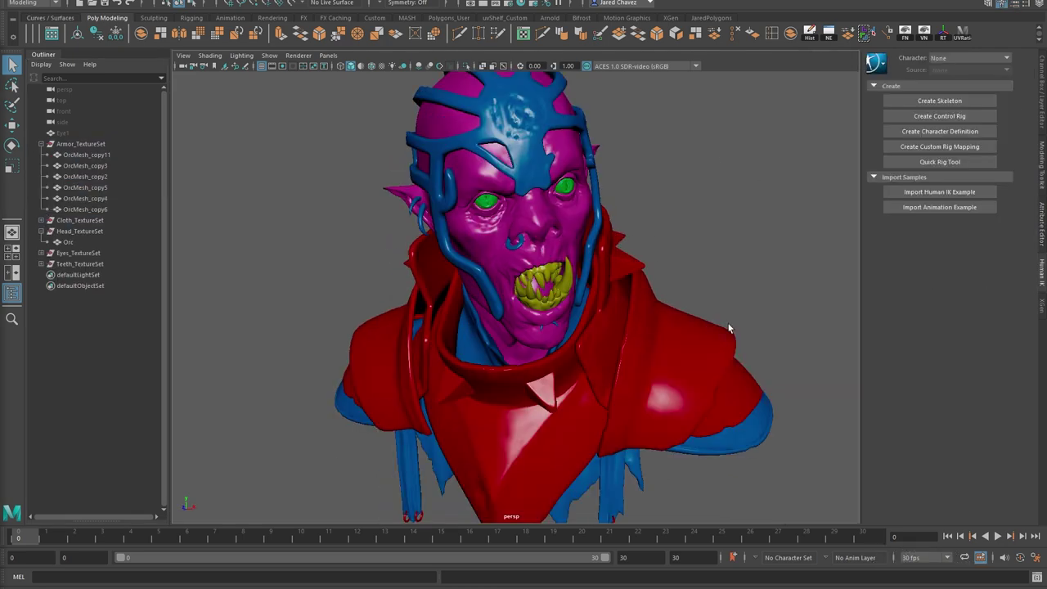
Highlight the armor, cloth, head, eyes and teeth texture-set groups in turn to review which meshes each contains
left_click_drag(729, 328, 619, 266, "alt")
scroll(644, 264, "up", 2)
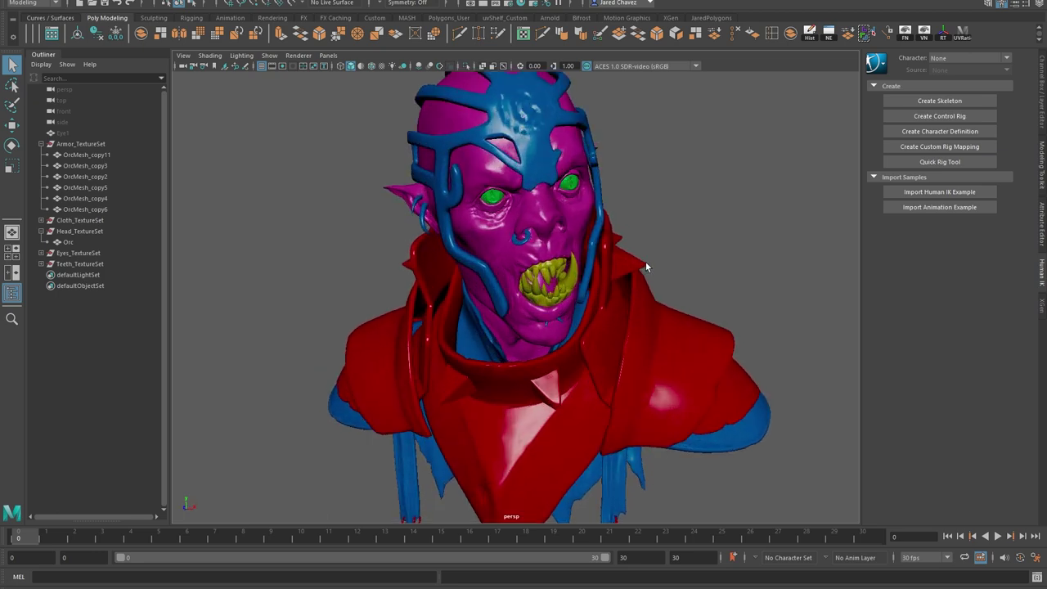
left_click(91, 146)
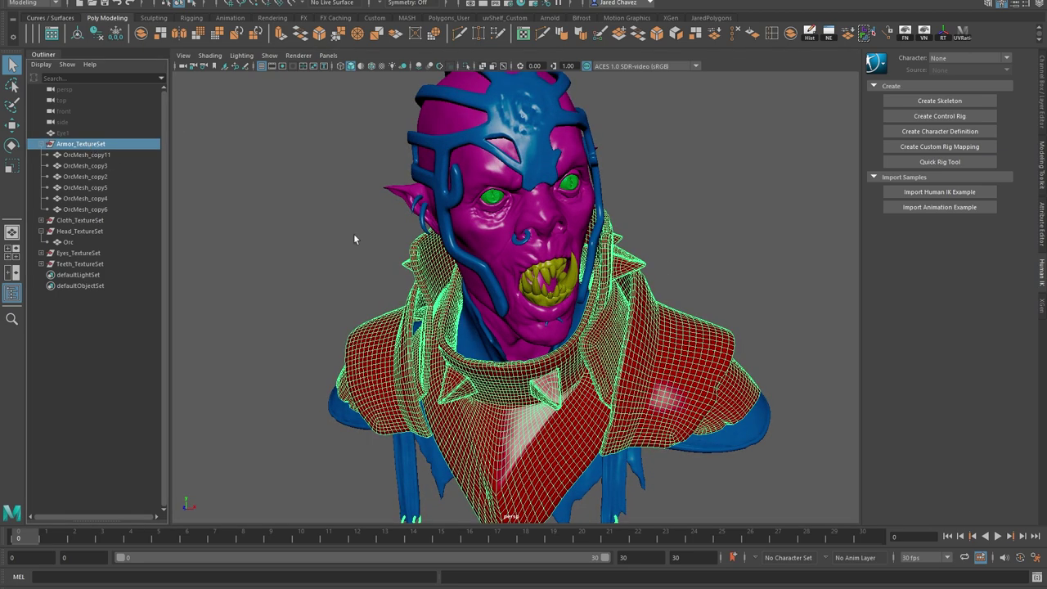
left_click(80, 221)
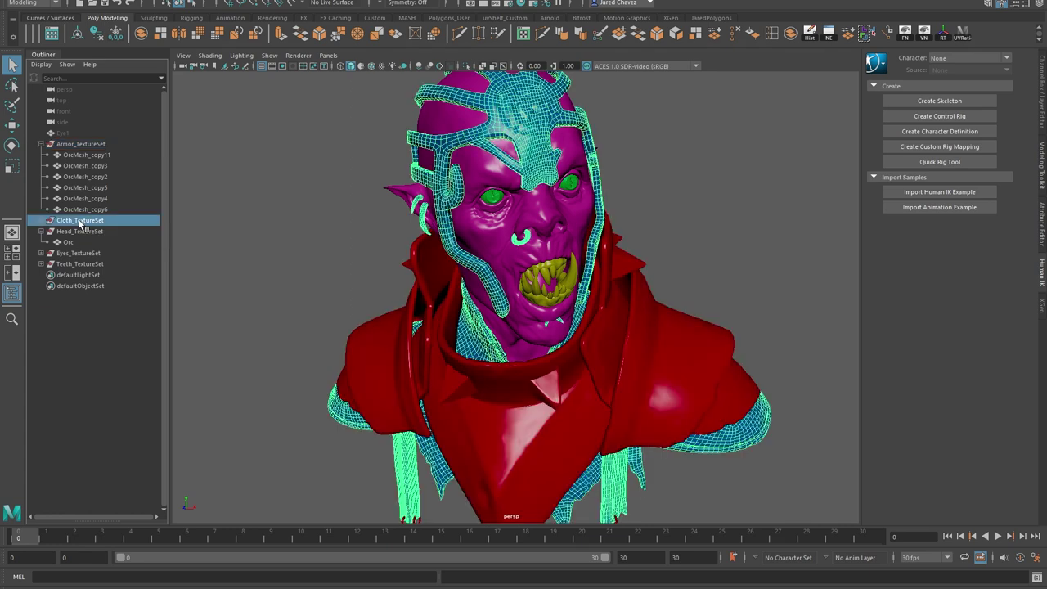
left_click(79, 232)
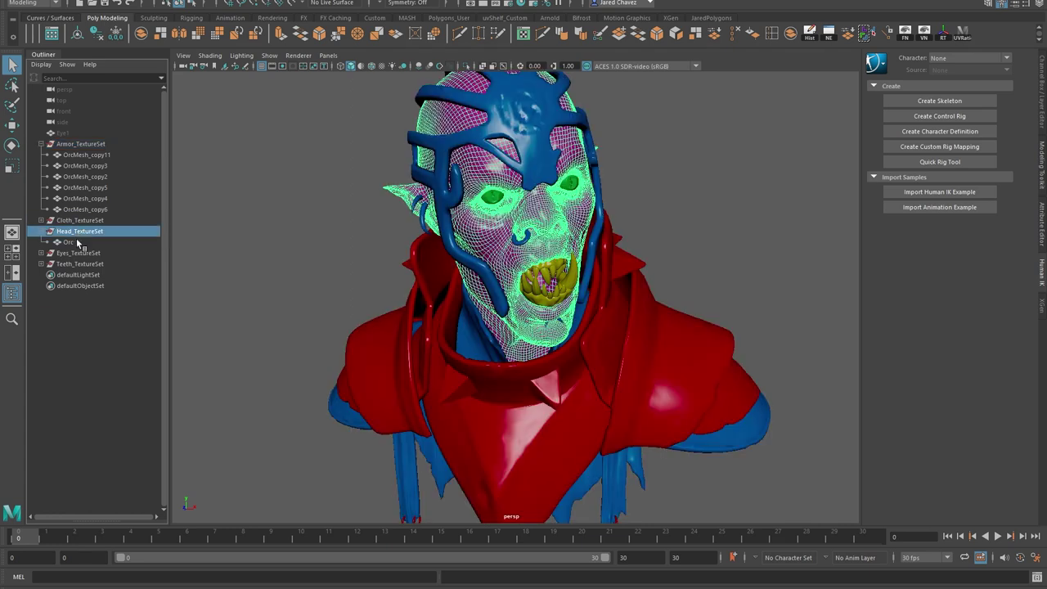
left_click(79, 253)
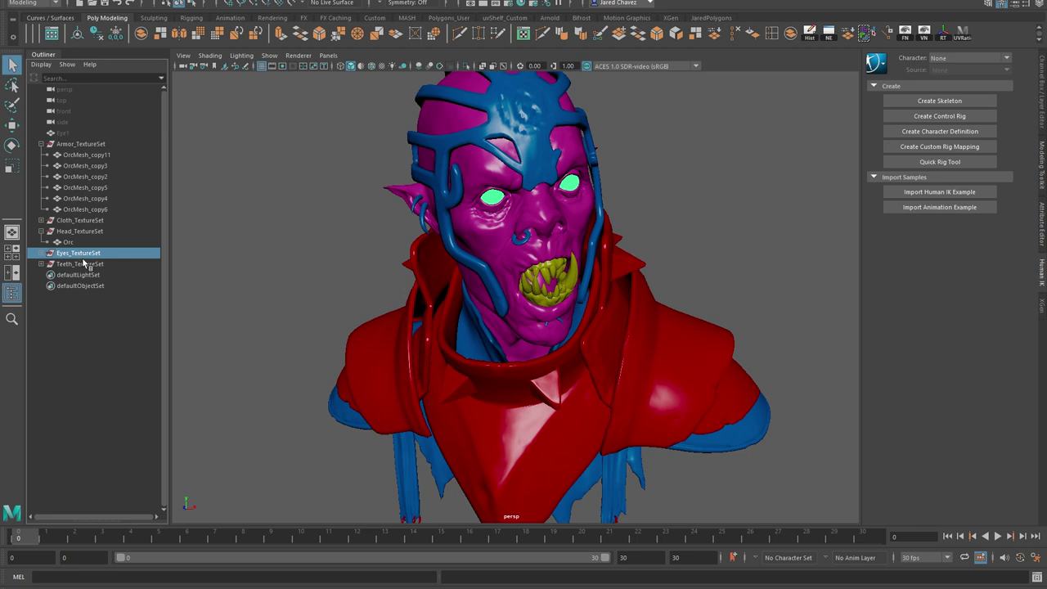
left_click(89, 265)
left_click(344, 254)
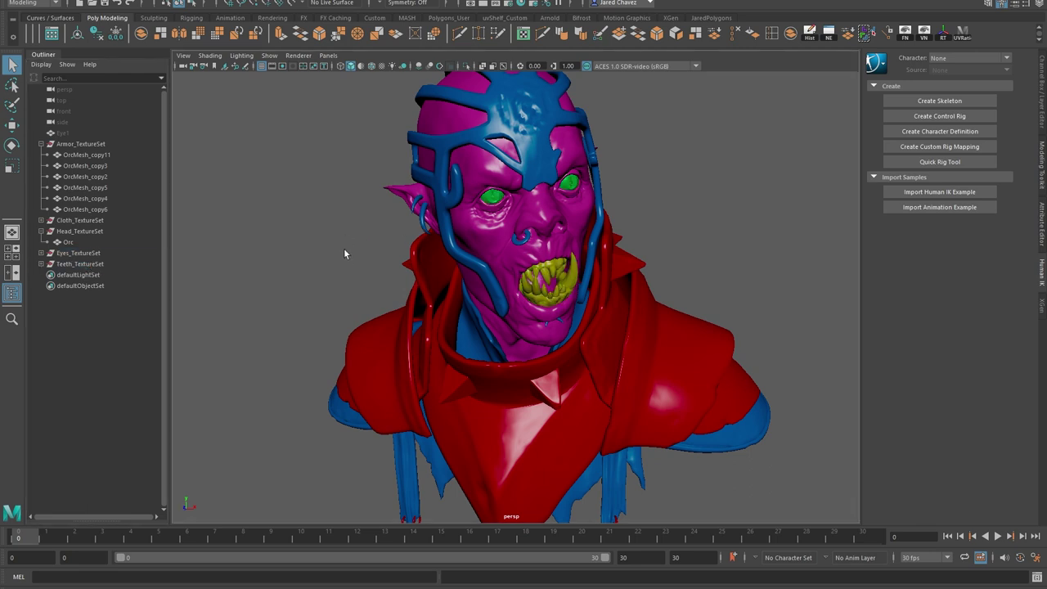
Rename the Orc mesh in Head_TextureSet to Head_Low
double_click(69, 243)
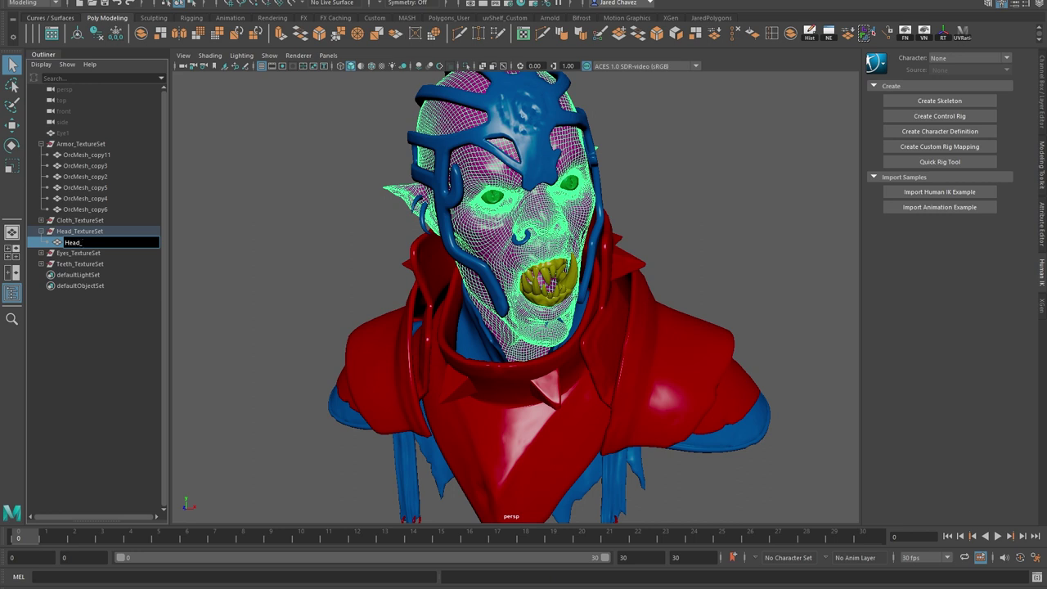
key("Return")
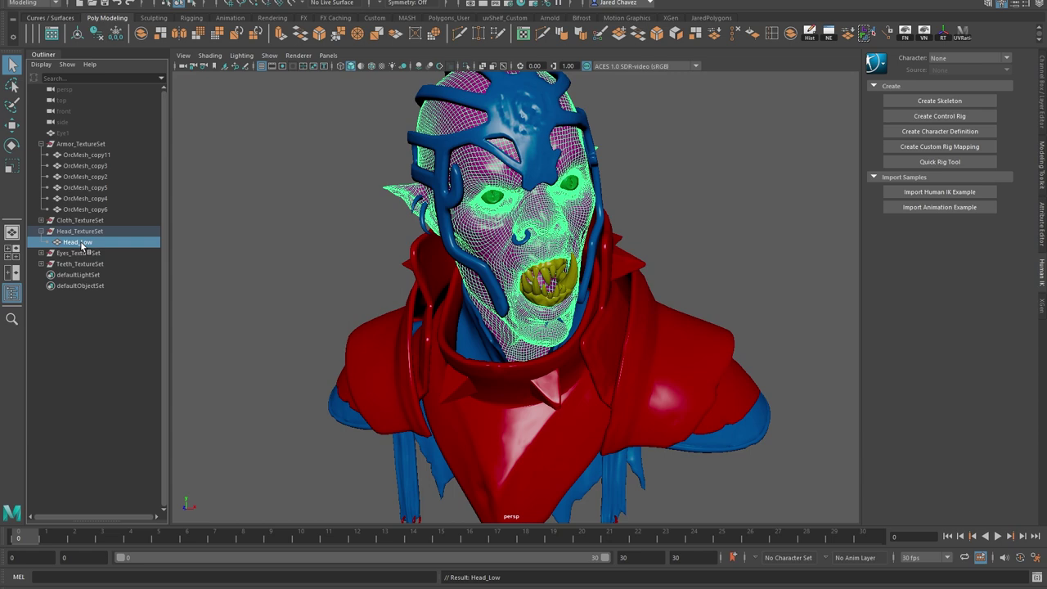
left_click(718, 232)
left_click_drag(718, 230, 690, 195, "alt")
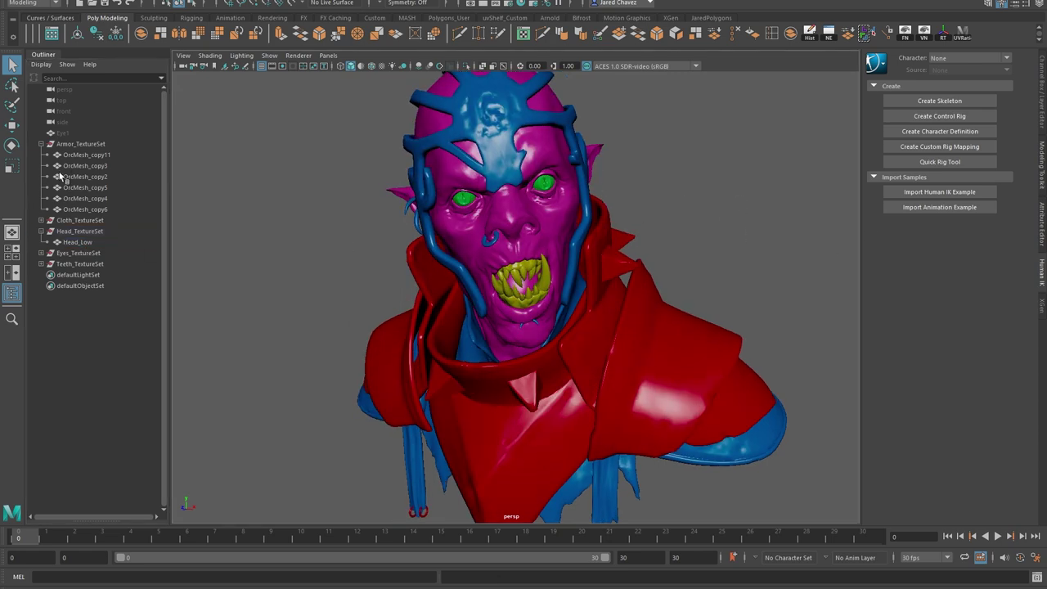
Rename the strap-ring mesh to Ring_Low and the upper shoulder armor to ArmorShouldersTop_Low in Armor_TextureSet
double_click(76, 155)
type("Ring_Low")
key("Return")
double_click(86, 165)
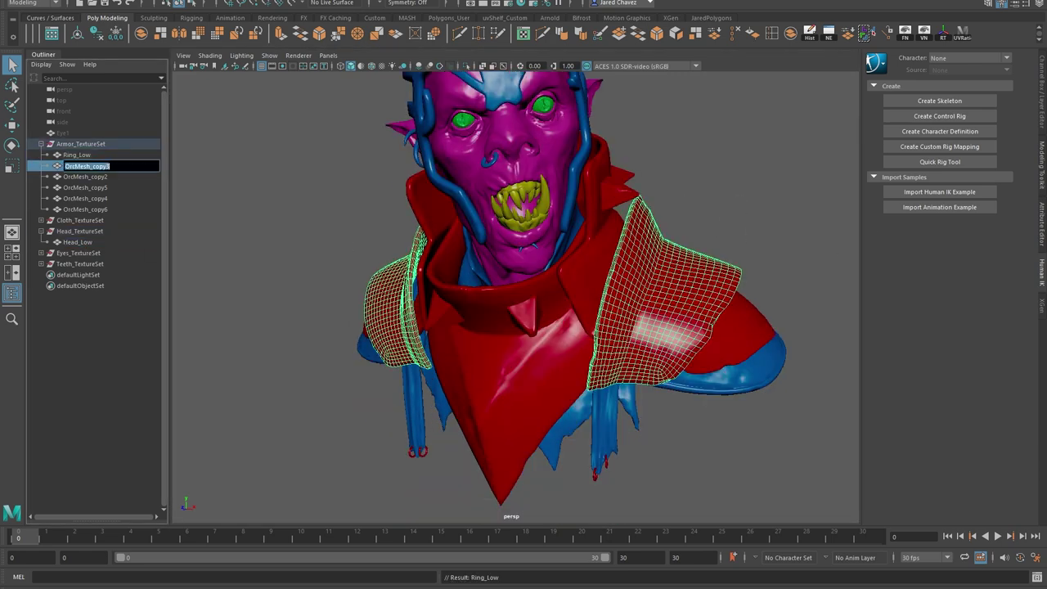
type("ArmorShouldersTop_Low")
key("Return")
Rename the back collar mesh to CollarBack_Low and the spikes mesh to Spikes_Low
double_click(101, 177)
type("CollarBack_Low")
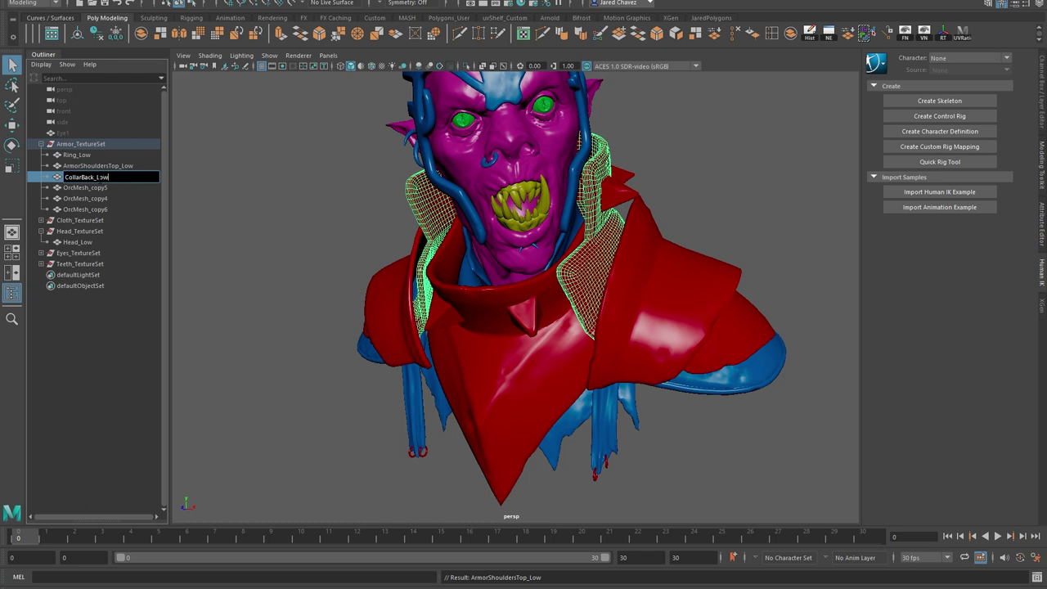
key("Return")
double_click(86, 187)
type("Spikes_Low")
key("Return")
Rename the lower shoulder armor to ArmorShoulderBottom_Low and the front collar to CollarFront_Low
double_click(86, 198)
type("ArmorShoulder")
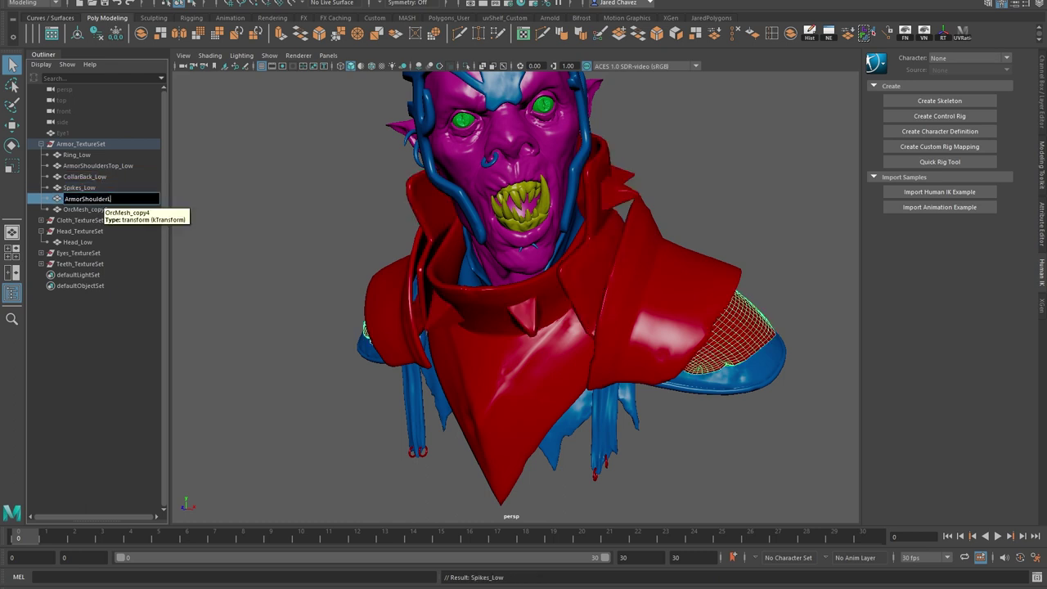
type("Bottom_Low")
key("Return")
double_click(84, 210)
type("CollarFront_Low")
key("Return")
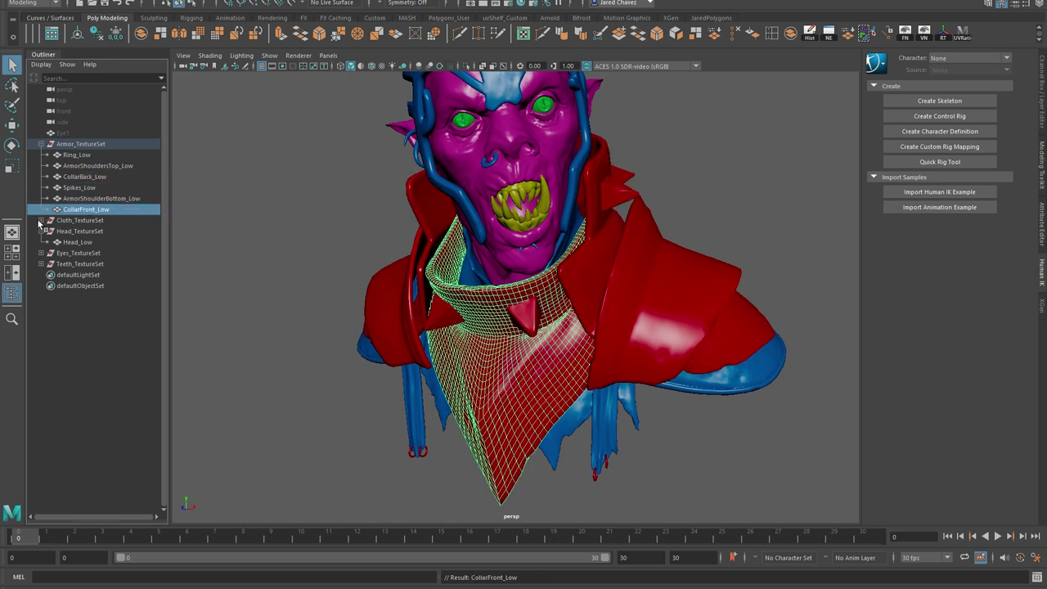
Expand Cloth_TextureSet and rename its first two meshes to Shirt_Low and Straps_Low
left_click(41, 220)
double_click(72, 232)
type("Shirt_Low")
key("Return")
double_click(99, 243)
type("Straps_Low")
key("Return")
Rename the piercings mesh to Piercings_Low and the helmet mesh to Helmet_Low in Cloth_TextureSet
double_click(100, 255)
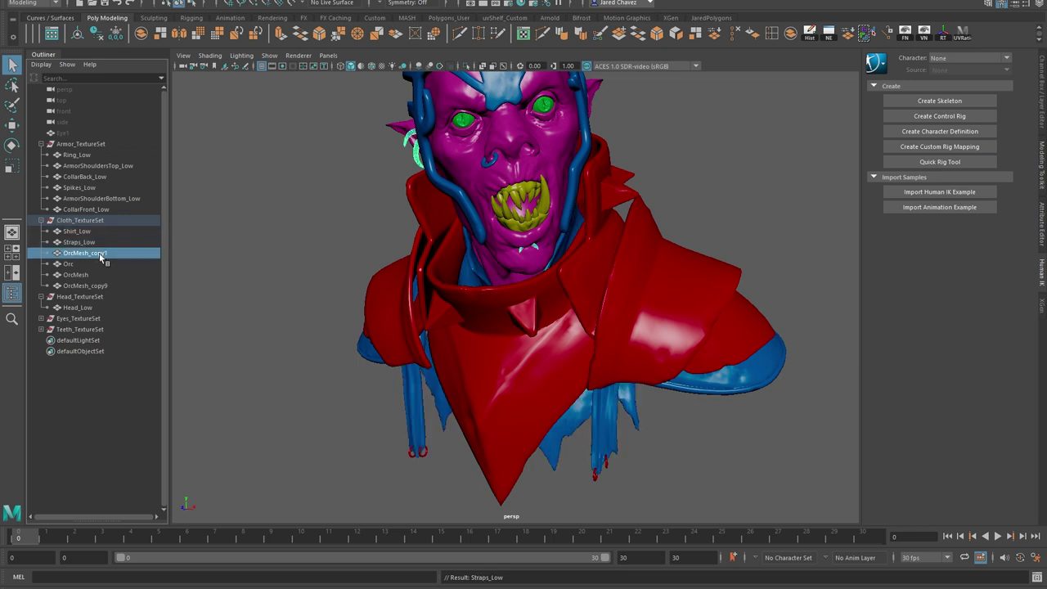
type("Piercings_Low")
double_click(74, 263)
type("Helmet_Low")
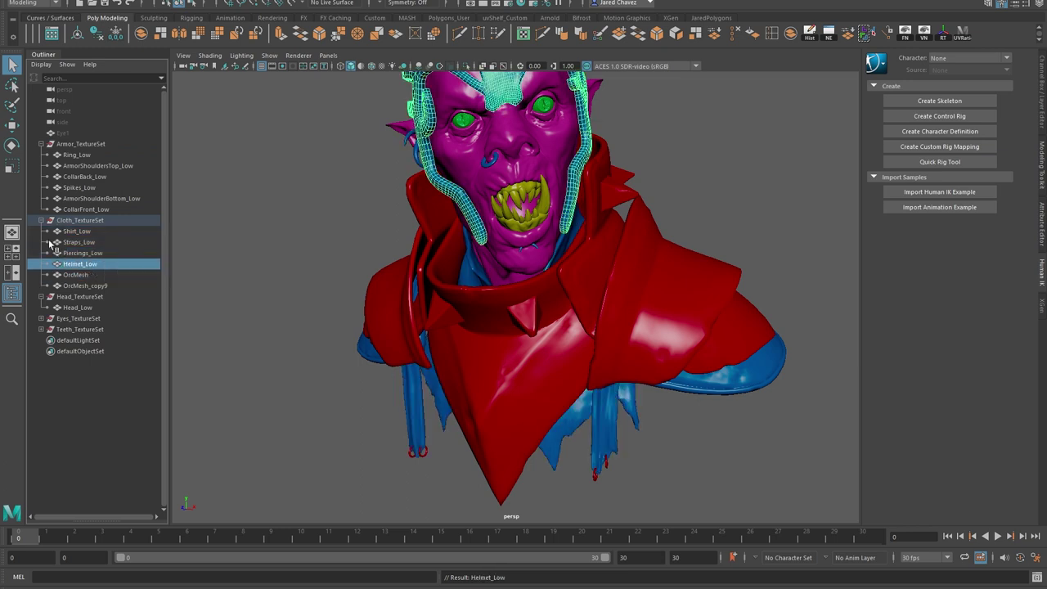
Rename the nose ring mesh to NoseRing_Low and the leather shoulder mesh to LeatherShoulders_Low in Cloth_TextureSet
double_click(77, 275)
type("NoseRing_Low")
left_click(105, 286)
double_click(107, 288)
type("LeatherShoulders_Low")
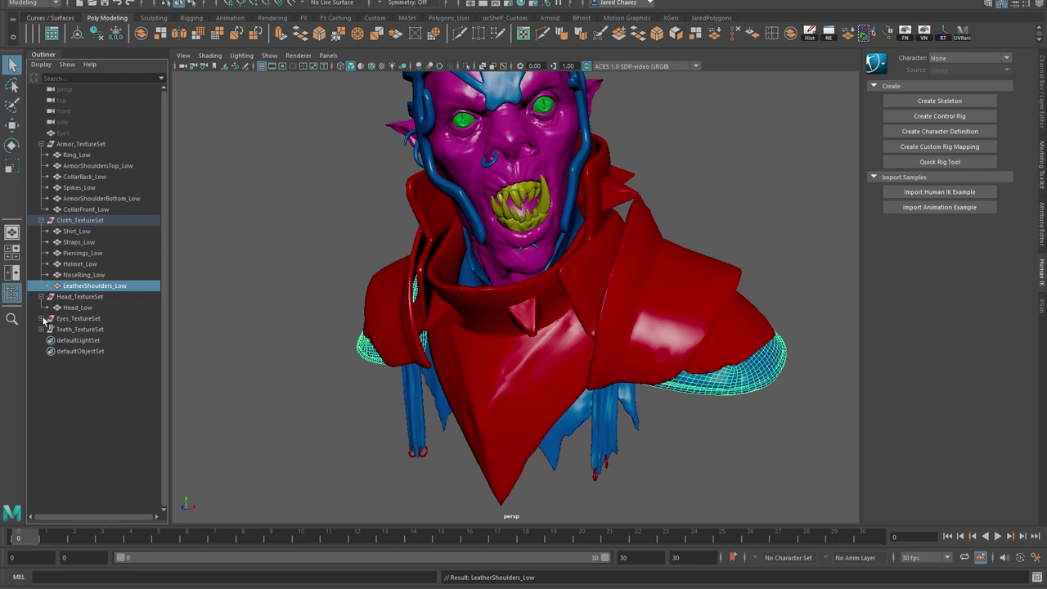
Expand Eyes_TextureSet and rename its mesh to Iris_Low
left_click(41, 318)
double_click(72, 329)
type("Iris_Low")
Expand Teeth_TextureSet and rename its meshes to Gums_Low and Teeth_Low
left_click(40, 340)
double_click(82, 352)
type("Gums_Low")
key("Return")
double_click(94, 363)
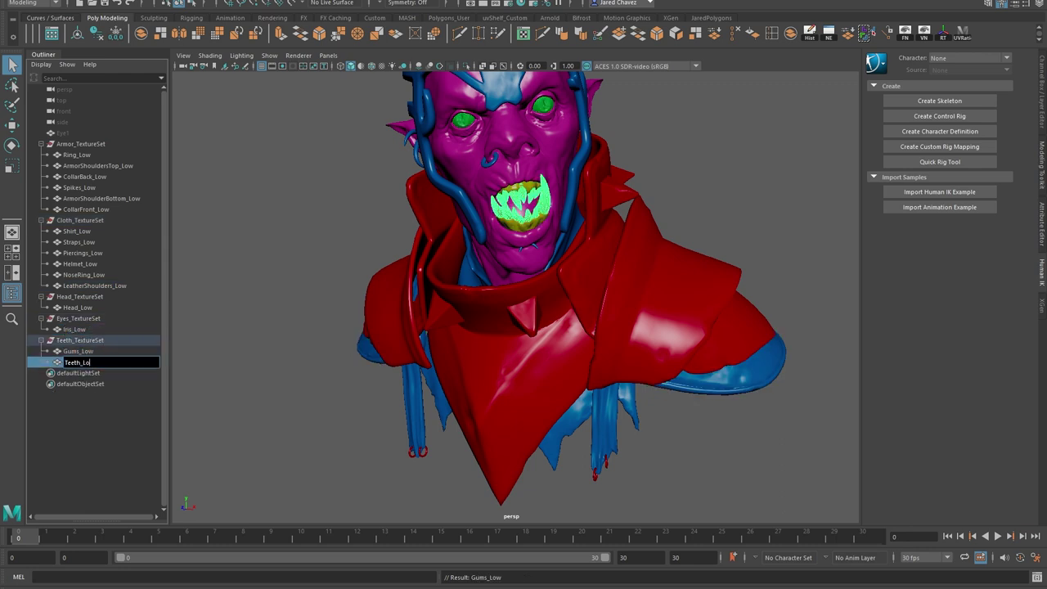
Clear the selection and inspect the whole color-coded low-poly bust from several angles and distances
right_click_drag(545, 242, 496, 241, "alt")
middle_click_drag(496, 242, 469, 259, "alt")
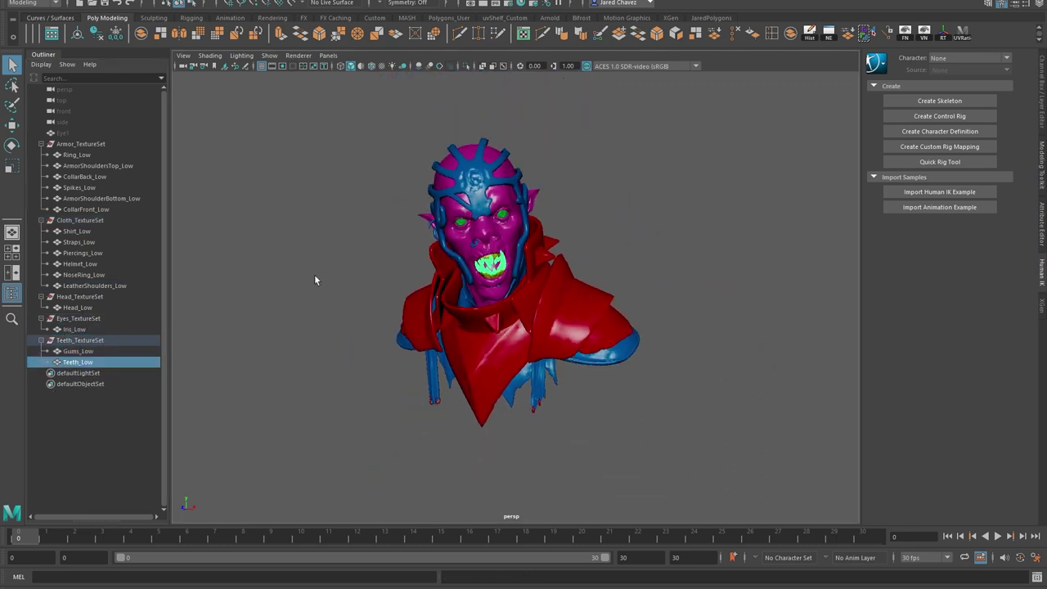
left_click_drag(533, 220, 591, 210, "alt")
left_click(591, 210)
right_click_drag(592, 210, 631, 237, "alt")
left_click_drag(709, 223, 661, 232, "alt")
middle_click_drag(649, 213, 652, 235, "alt")
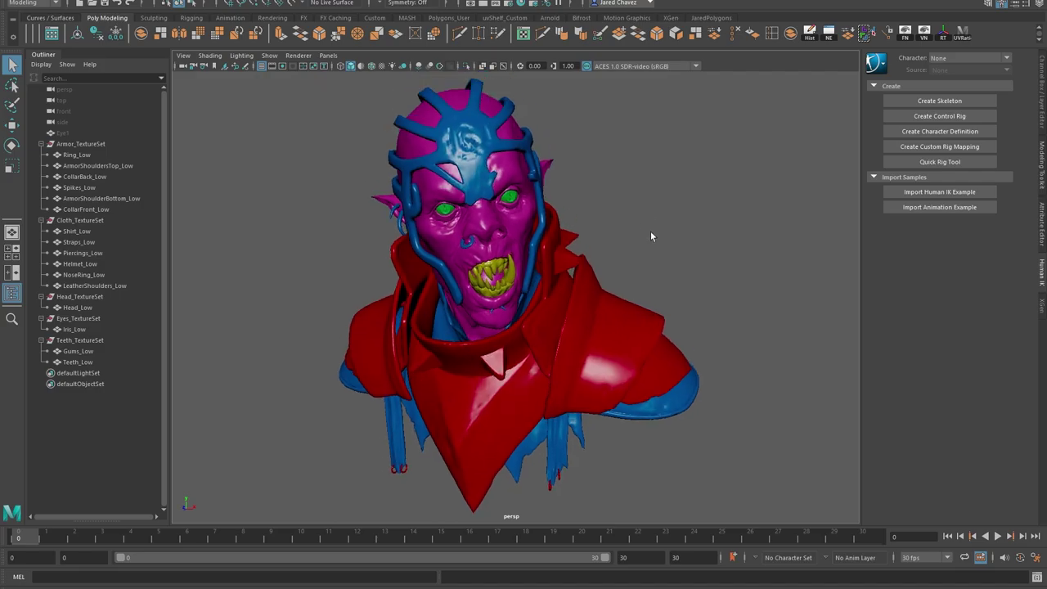
right_click_drag(651, 234, 650, 225, "alt")
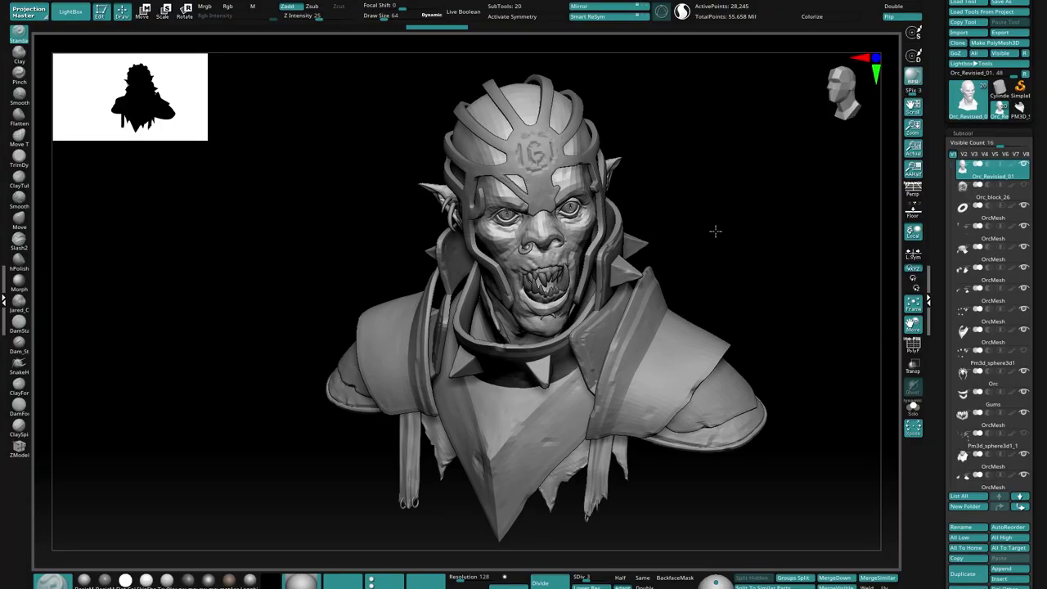
Switch to ZBrush and rename the head subtool to Head_High and the helmet subtool to Helmet_High, matching the Maya mesh names
left_click_drag(715, 232, 757, 238)
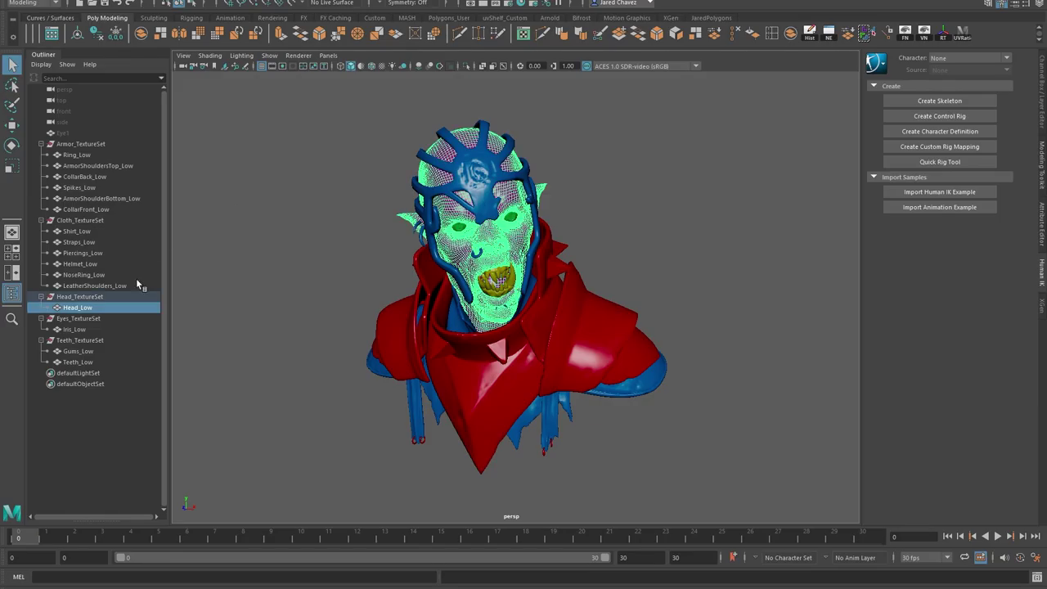
double_click(94, 309)
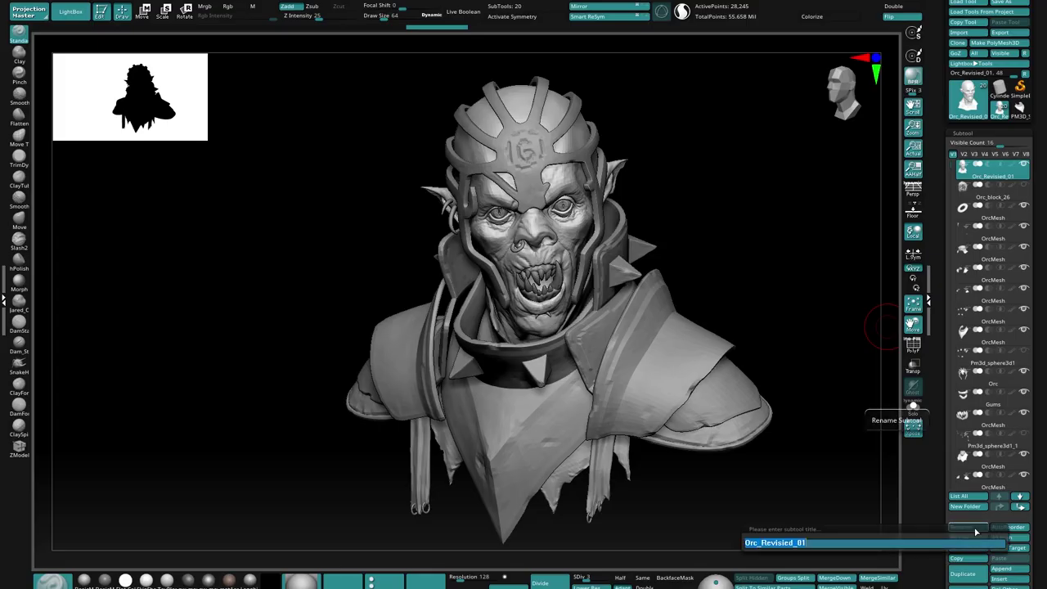
type("Head_Low")
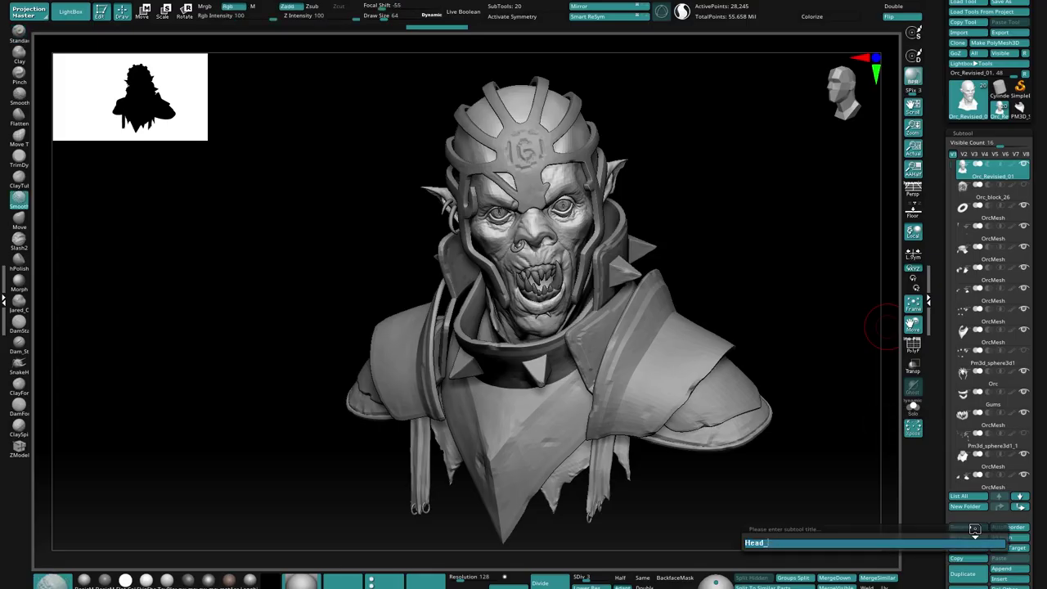
key("Return")
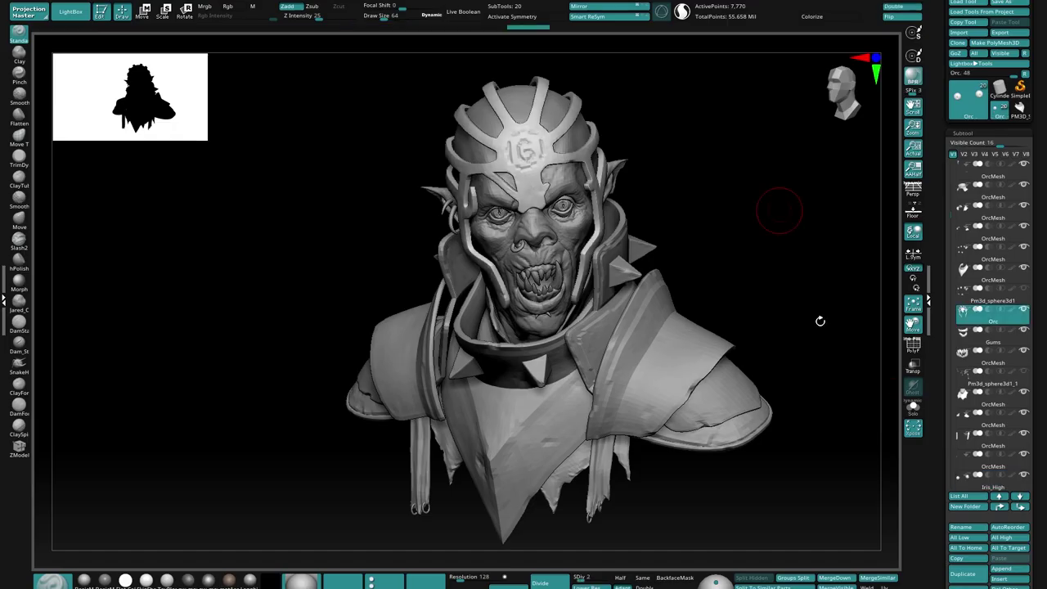
type("Helmet_Low")
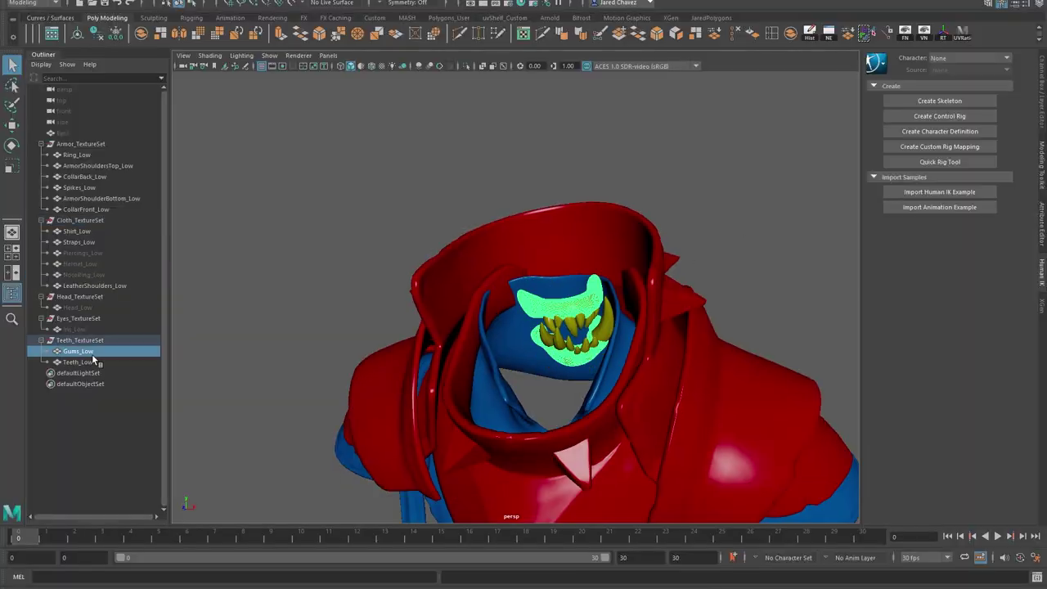
Try renaming the back collar subtool to ArmorShouldersTop_
left_click(968, 526)
key("ctrl+v")
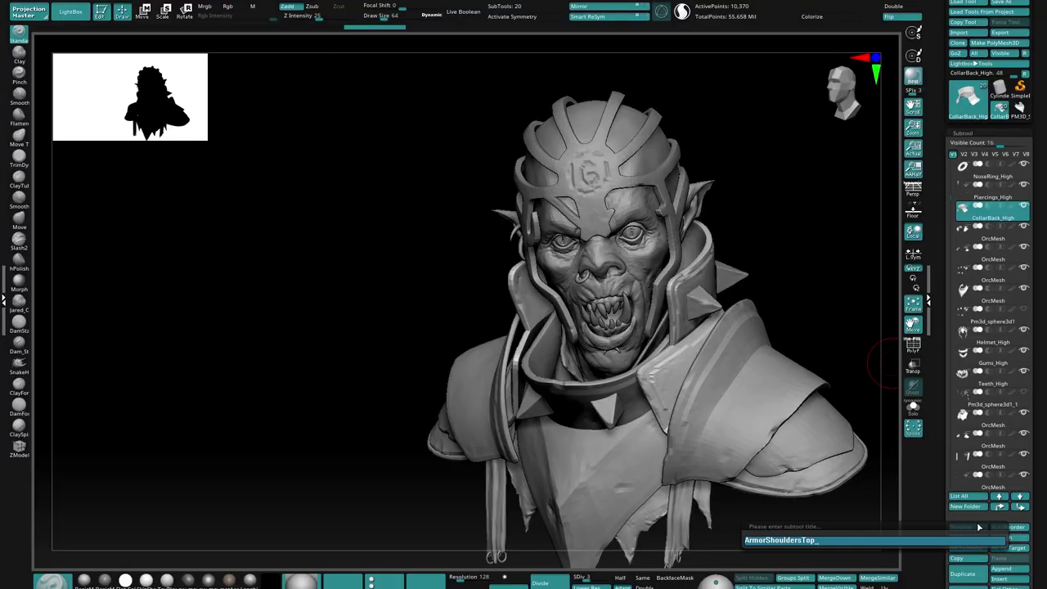
key("Return")
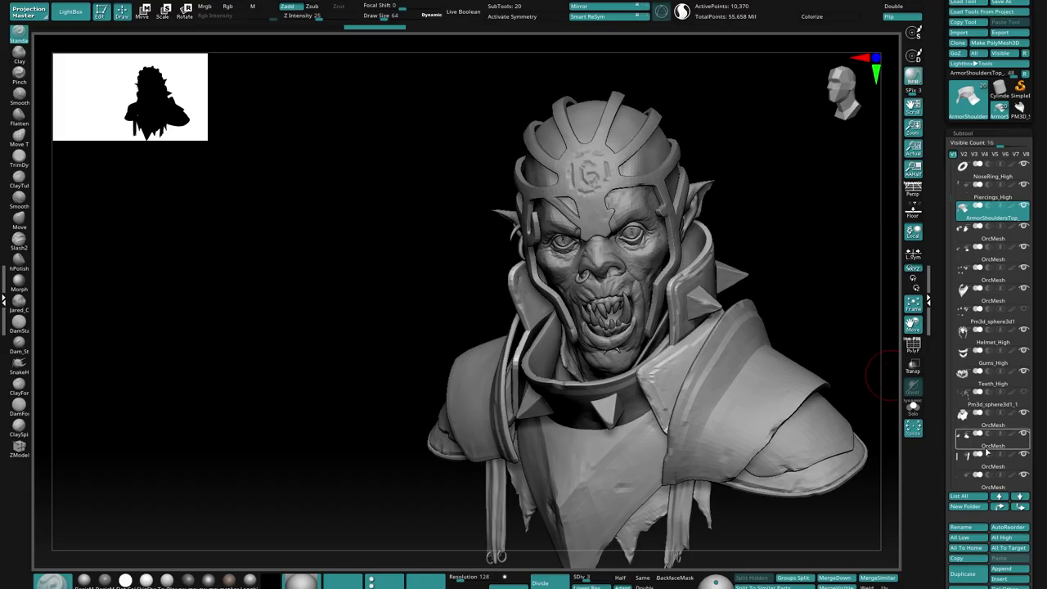
Rename the shirt subtool to Shirt_High and the collar spikes subtool to Spikes_High
left_click(968, 527)
left_click(969, 530)
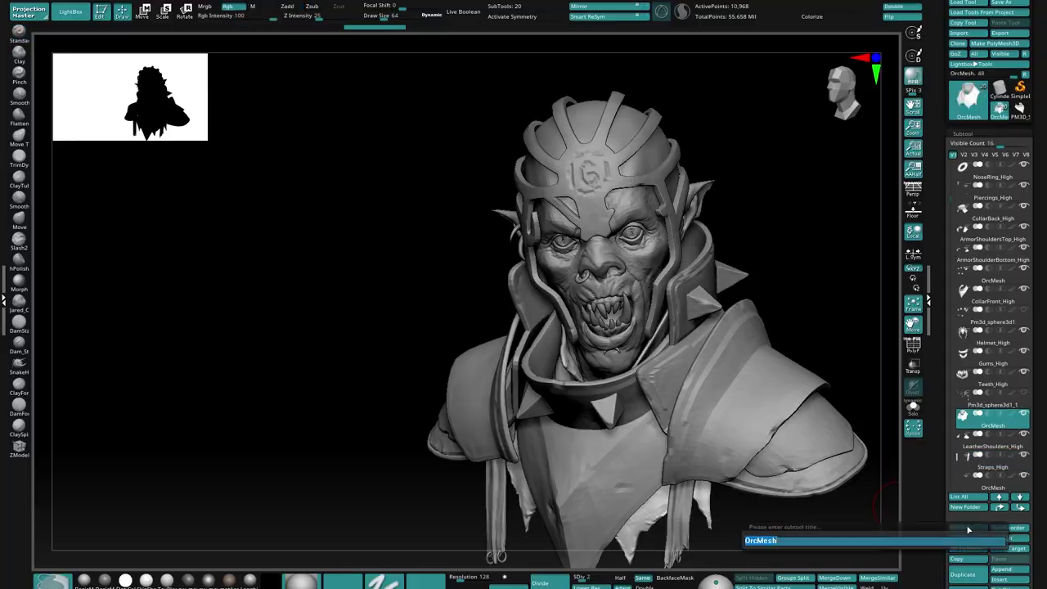
type("Shirt_High")
key("Return")
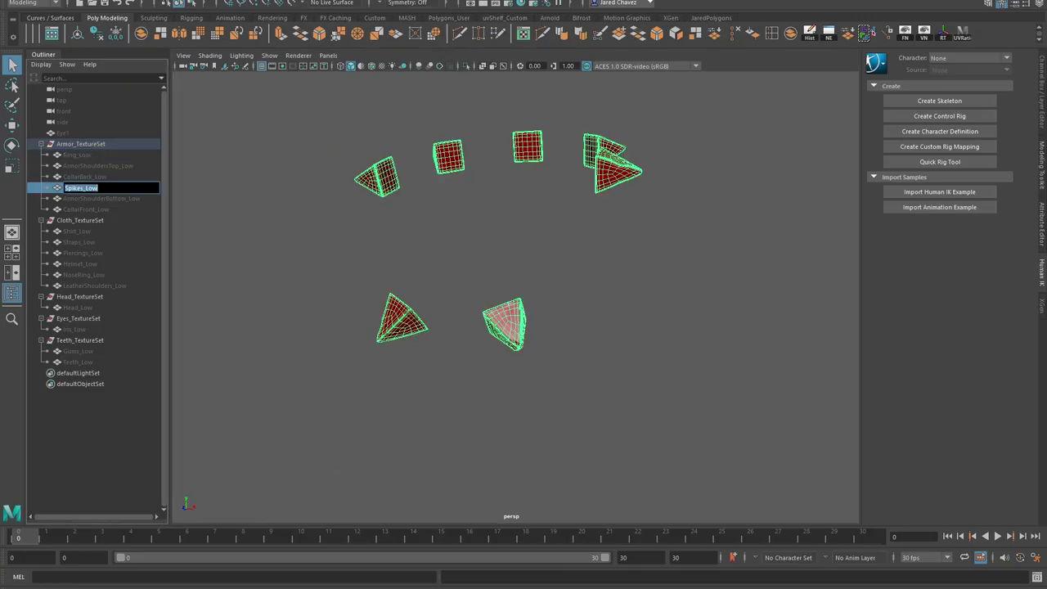
left_click(968, 527)
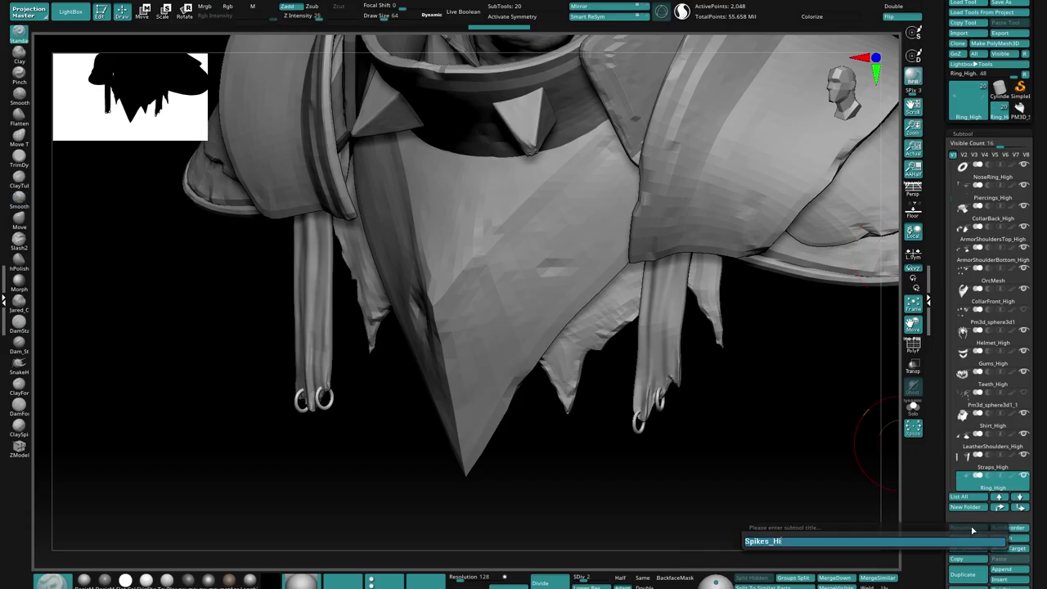
type("Spikes_High")
key("Return")
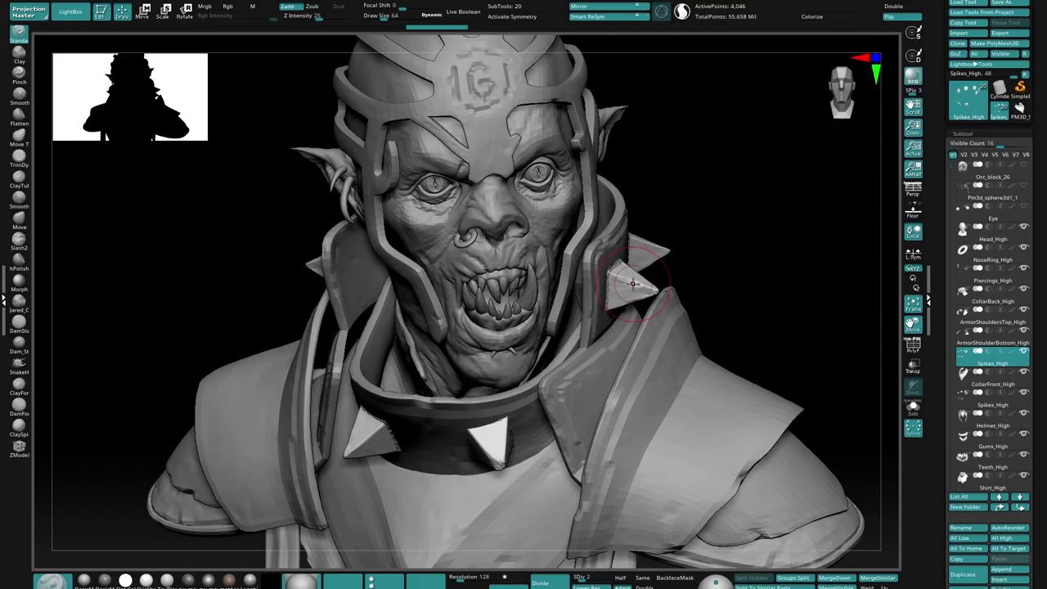
Choose red (R 236, G 42, B 42) and fill the back collar subtool with it
left_click(270, 577)
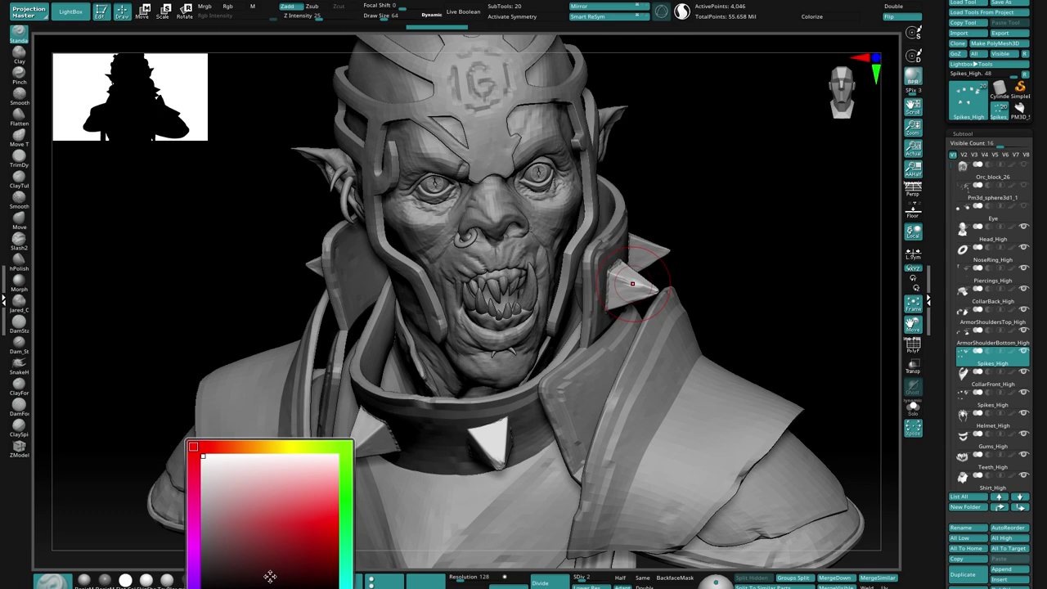
left_click(326, 498)
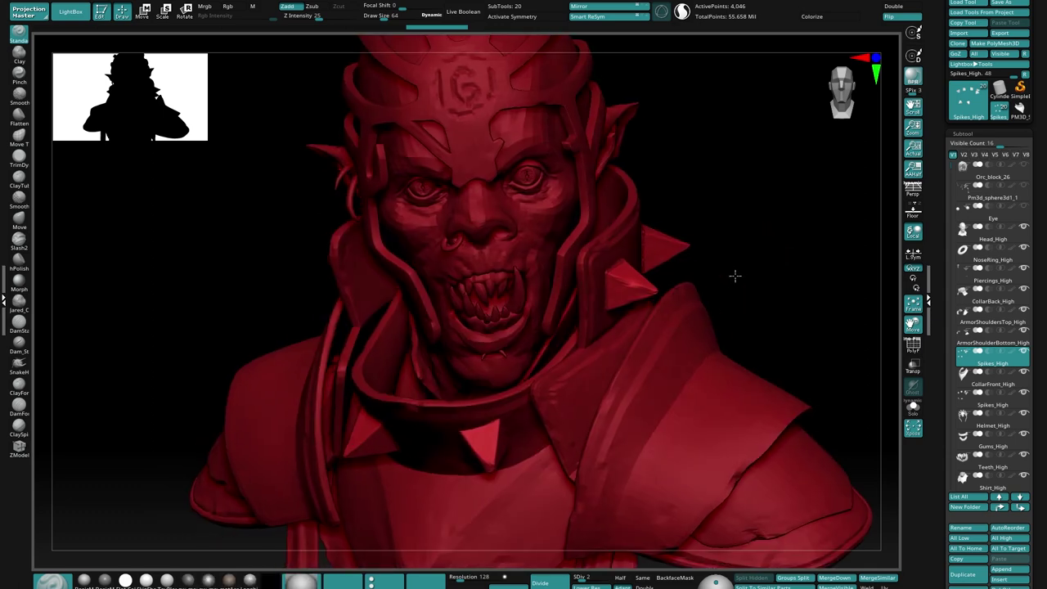
left_click_drag(734, 276, 742, 261)
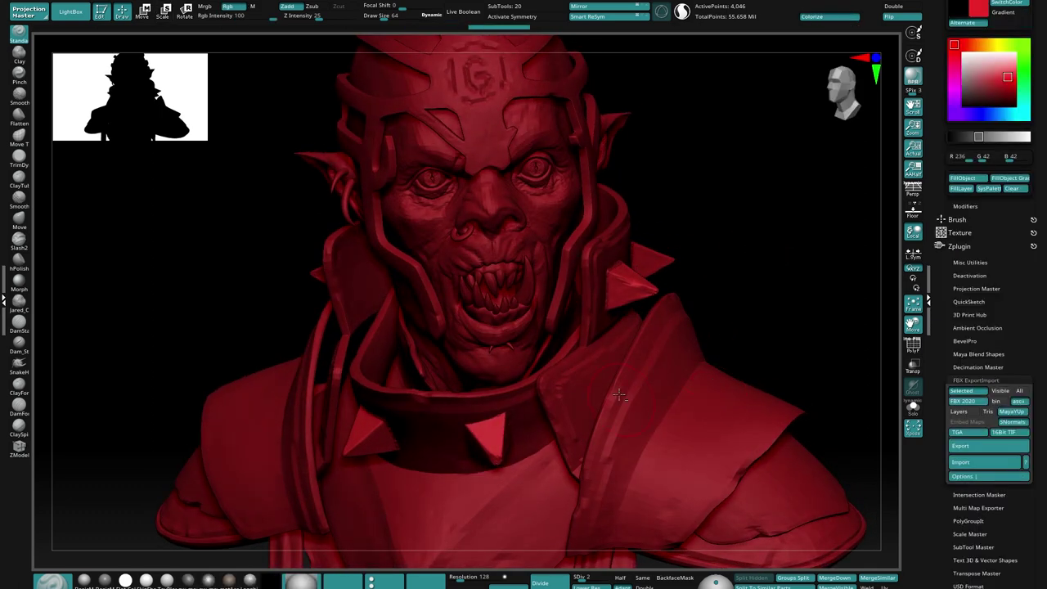
right_click_drag(620, 395, 616, 337, "alt")
left_click(599, 196, "alt")
left_click(957, 179)
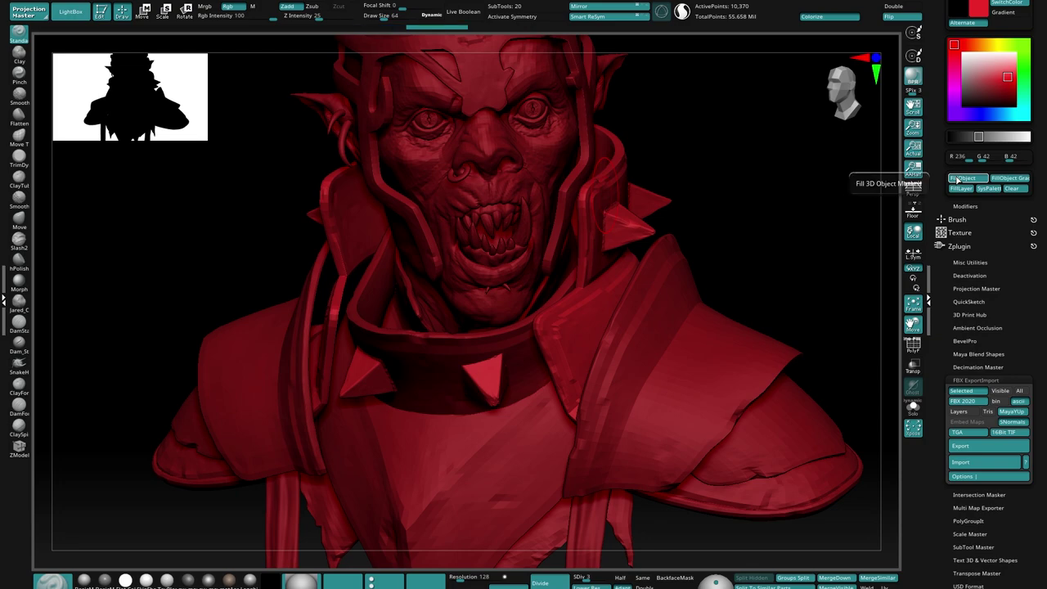
Fill the front collar armor piece with the same red
right_click_drag(634, 270, 631, 360, "ctrl")
left_click(642, 233, "alt")
left_click(956, 179)
right_click_drag(695, 372, 706, 304, "ctrl")
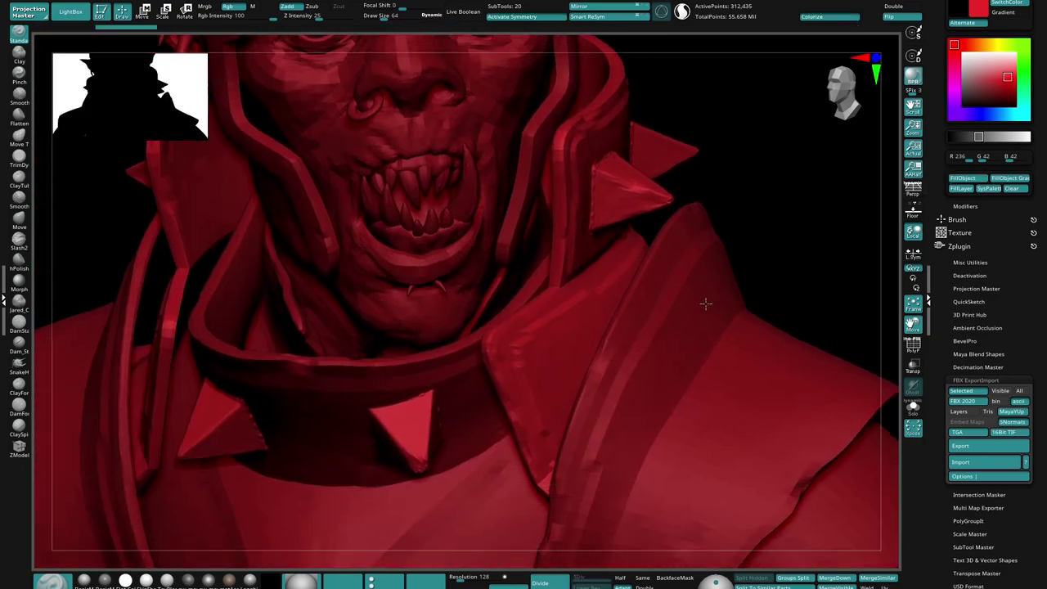
left_click_drag(705, 303, 706, 107, "alt")
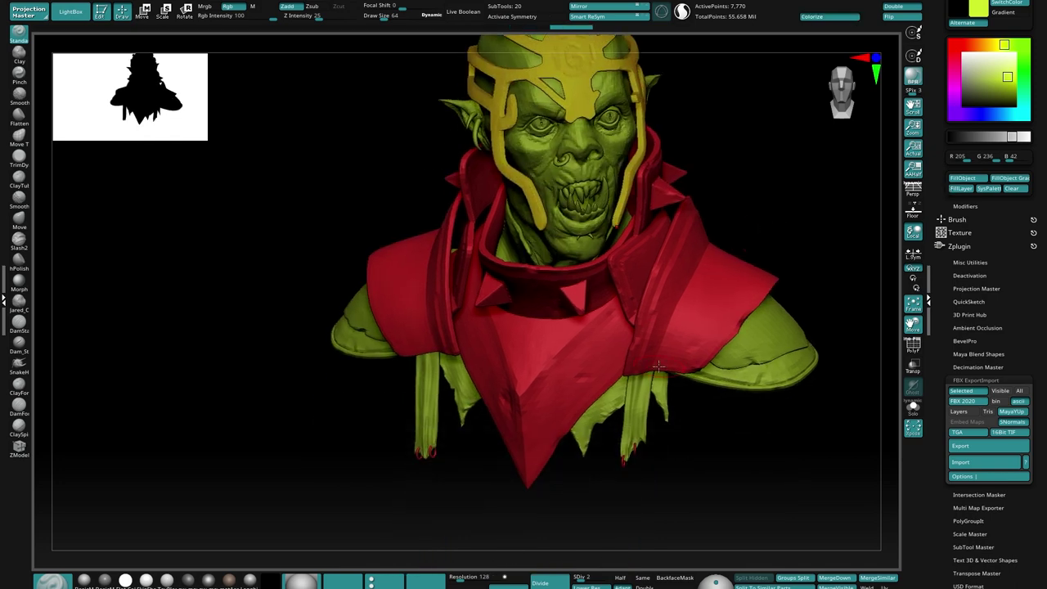
Fill the shirt and straps with light blue (R 42, G 179, B 236) and the leather shoulders with purple (R 78, G 42, B 236)
left_click(996, 115)
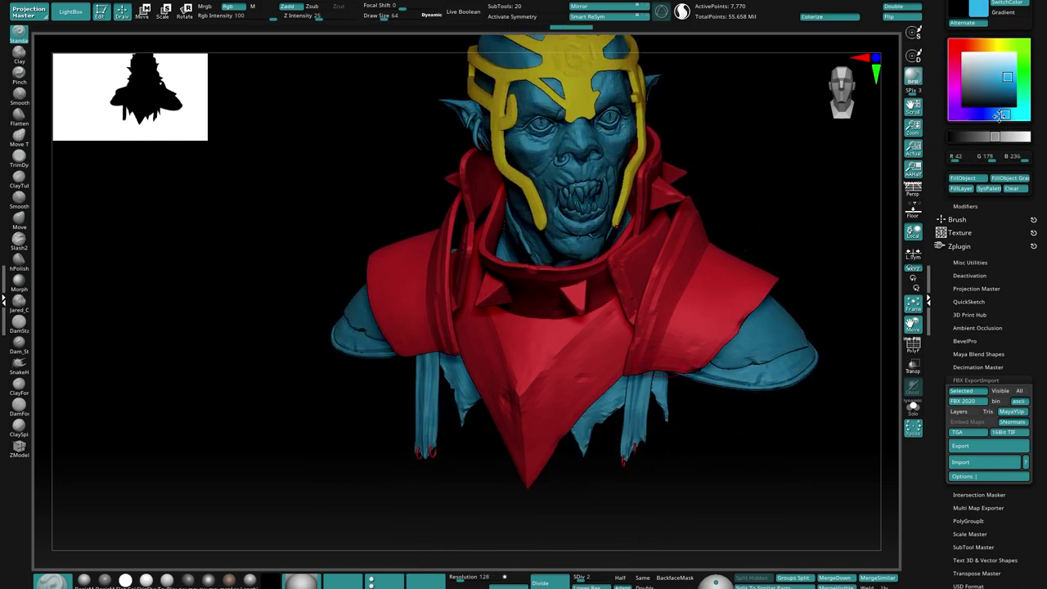
left_click(973, 114)
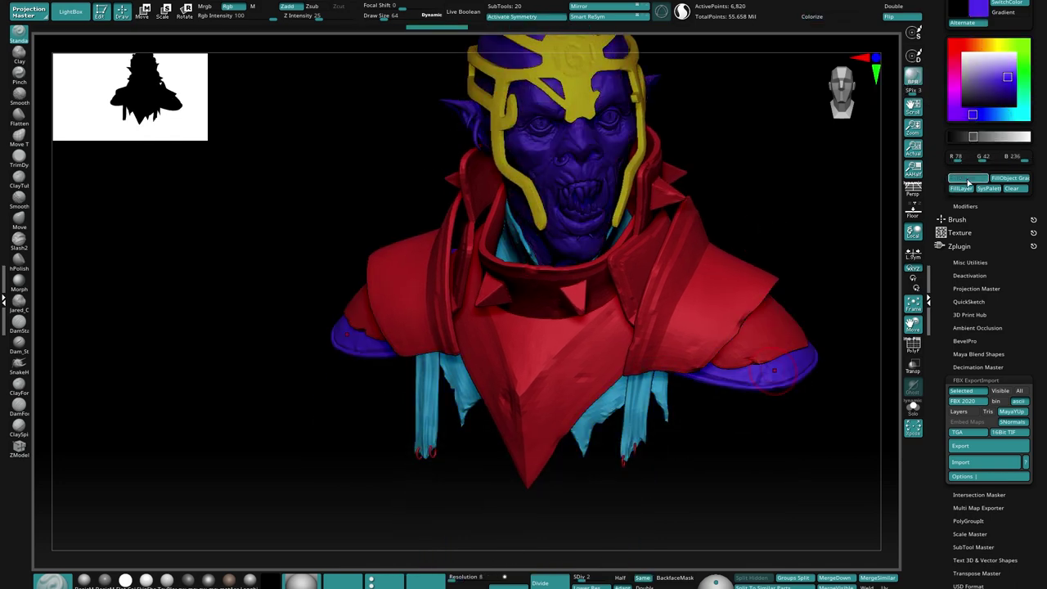
Fill the head with magenta (R 236, G 42, B 213) and the eyes with green (R 119, G 236, B 42)
left_click(976, 76)
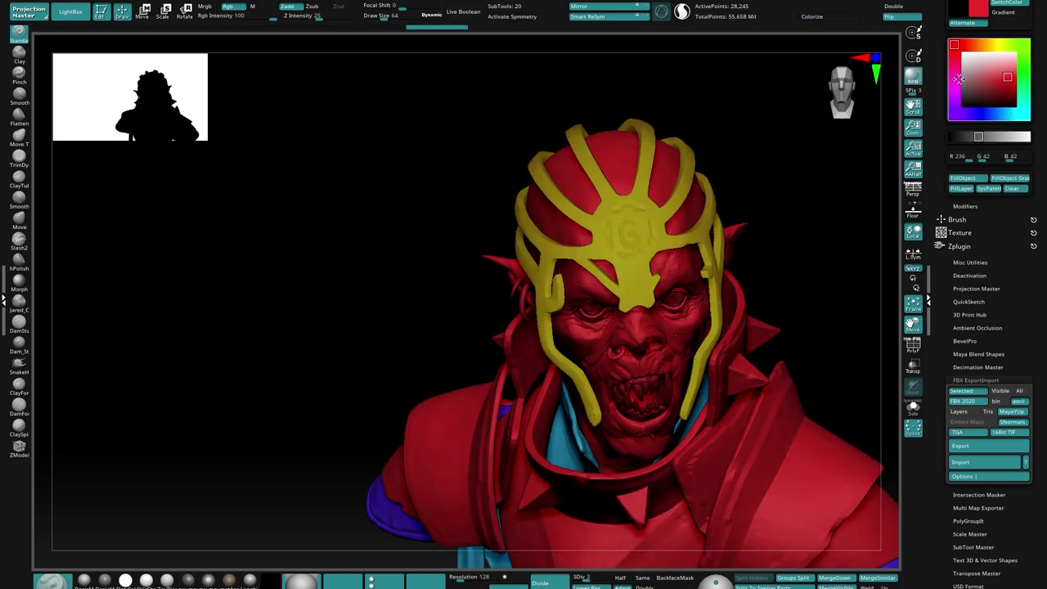
left_click(955, 82)
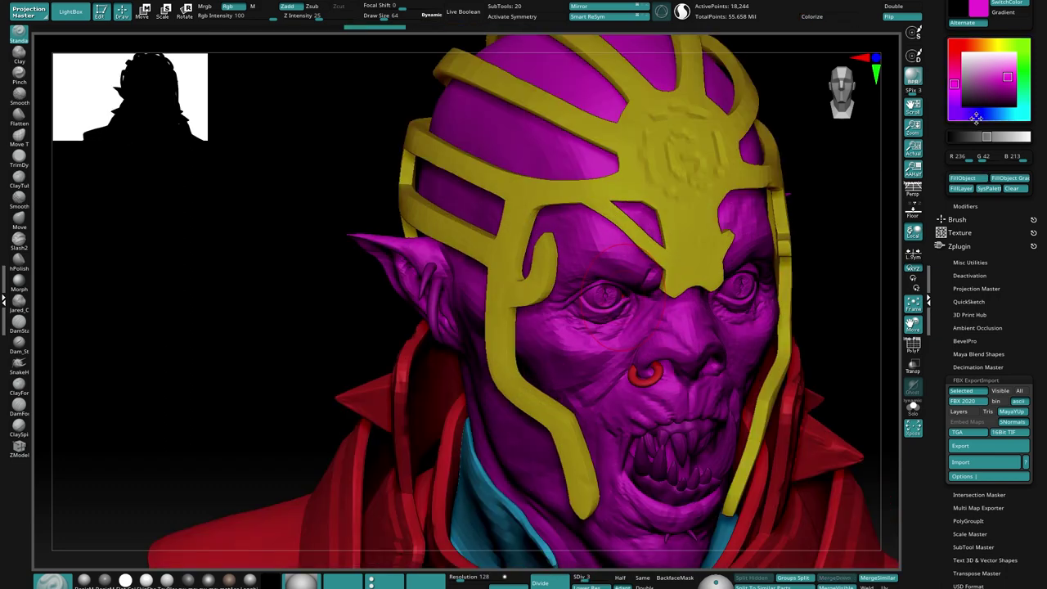
left_click(1023, 56)
left_click(963, 178)
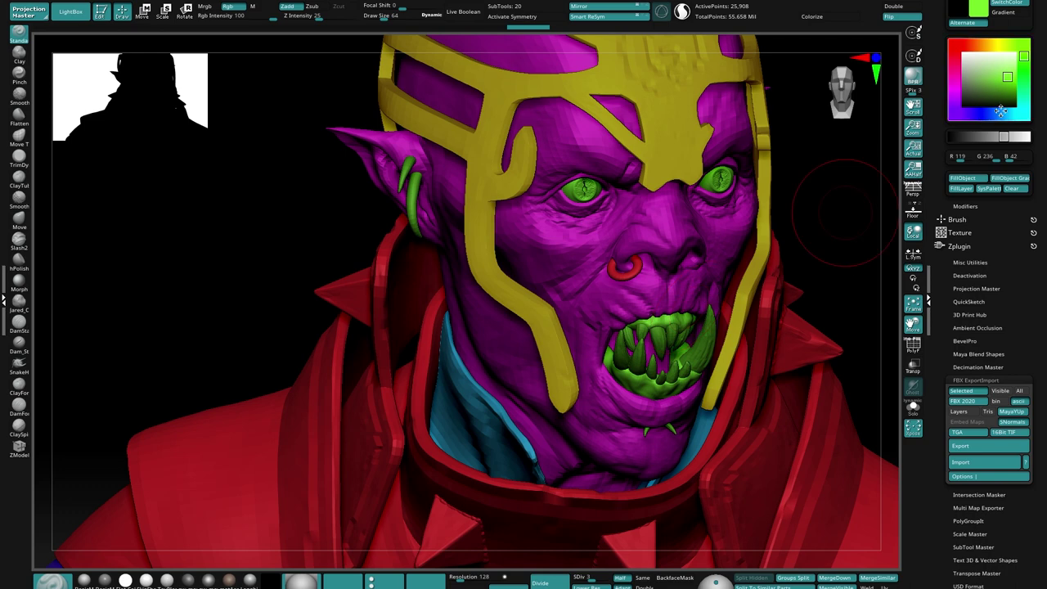
Fill the gums and teeth with cyan (R 42, G 236, B 236)
left_click(1023, 113)
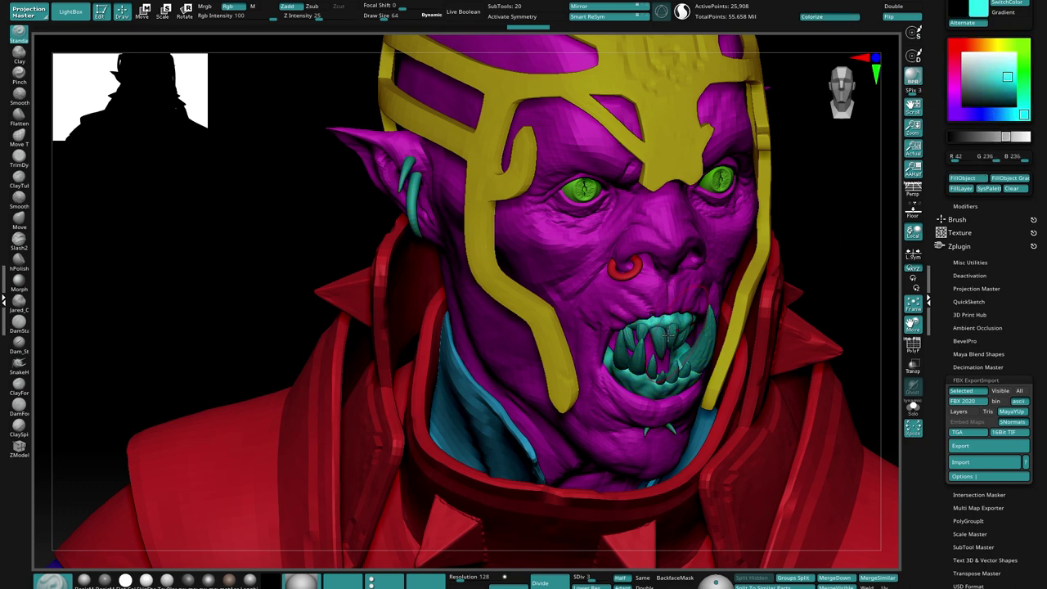
left_click(666, 340, "alt")
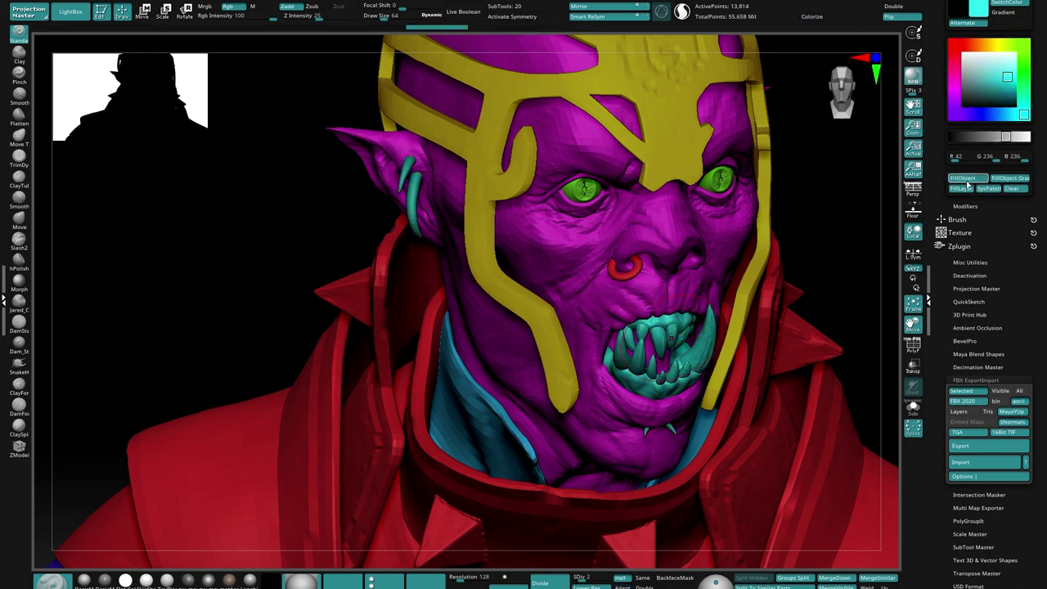
right_click_drag(756, 322, 688, 266, "ctrl")
right_click_drag(688, 385, 647, 340, "ctrl")
right_click_drag(729, 352, 813, 289, "ctrl")
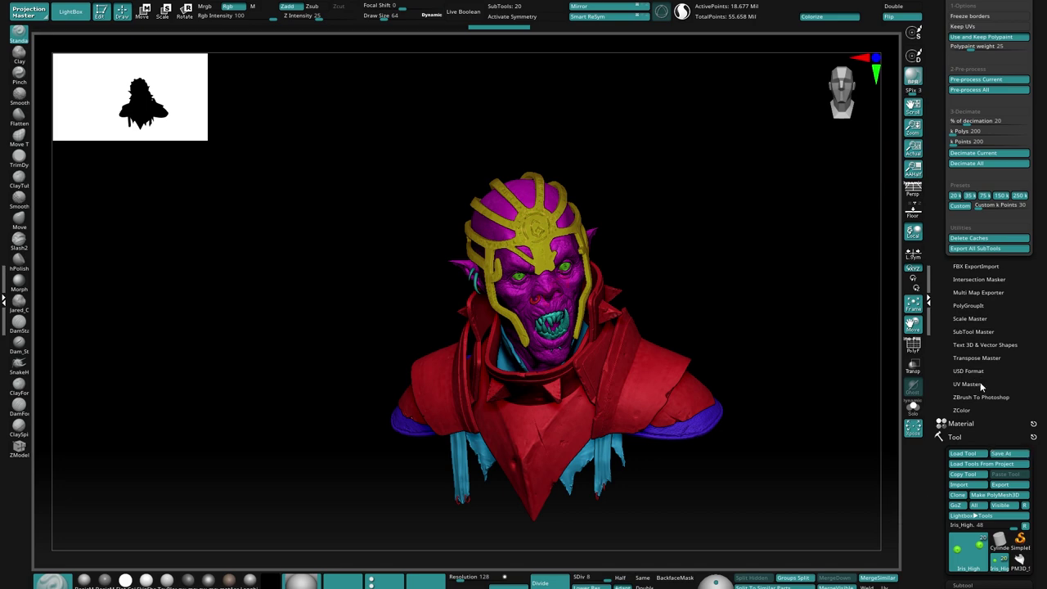
Save the tool as Orc_Revisied_Decimation in the Zbrush folder
left_click(1003, 455)
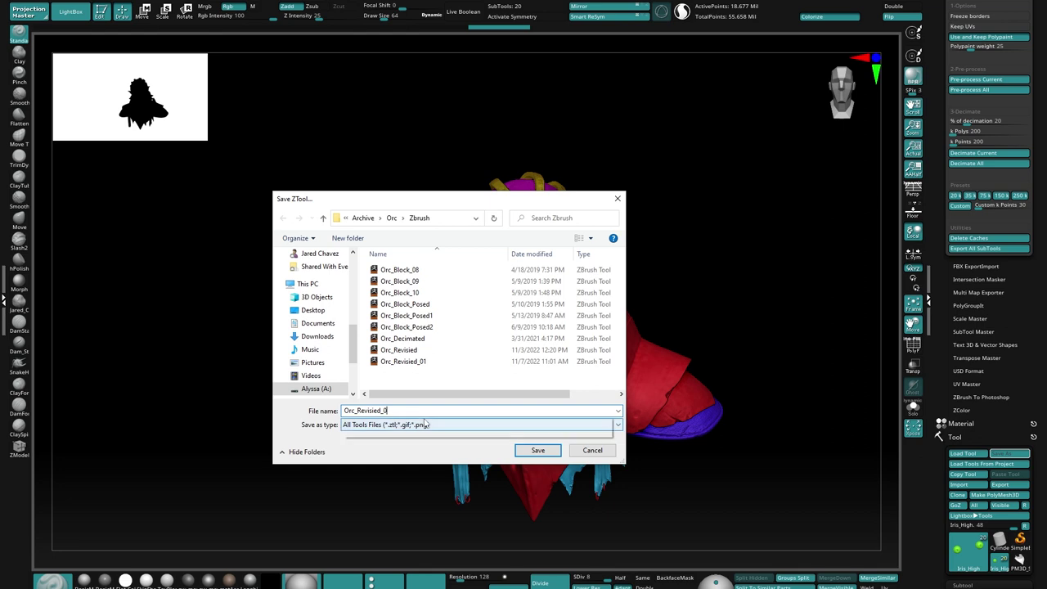
key("BackSpace")
type("Decimation")
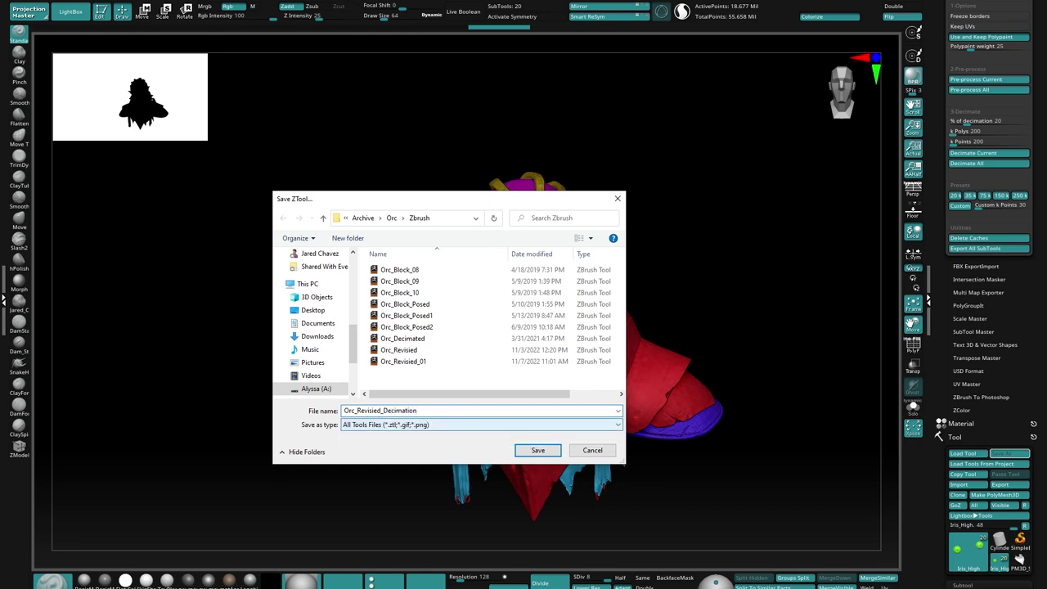
key("Return")
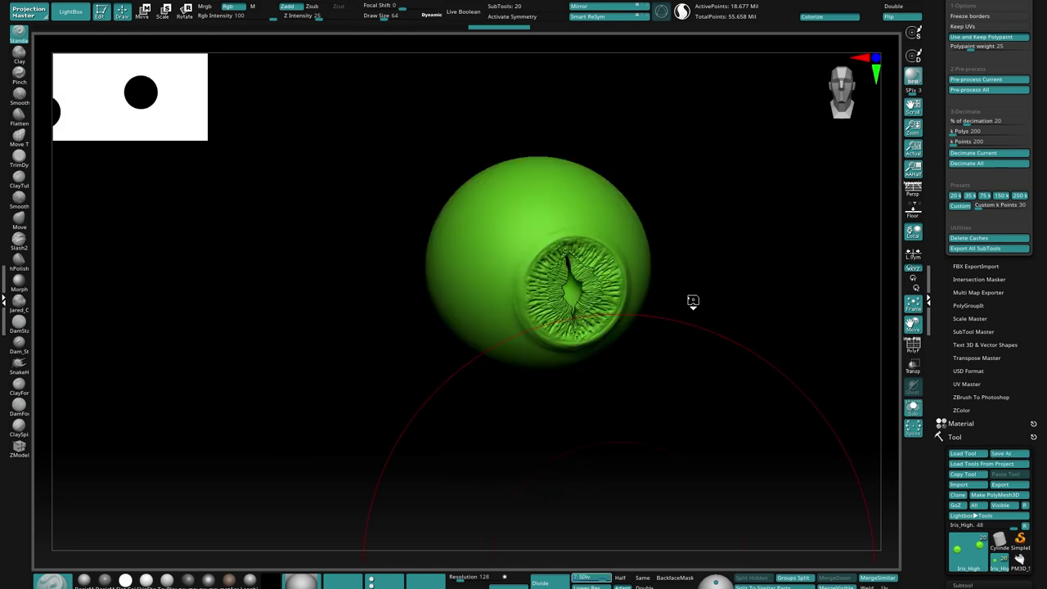
Pre-process the isolated Iris_High subtool at subdivision level 7 and decimate it to 20%
left_click(991, 80)
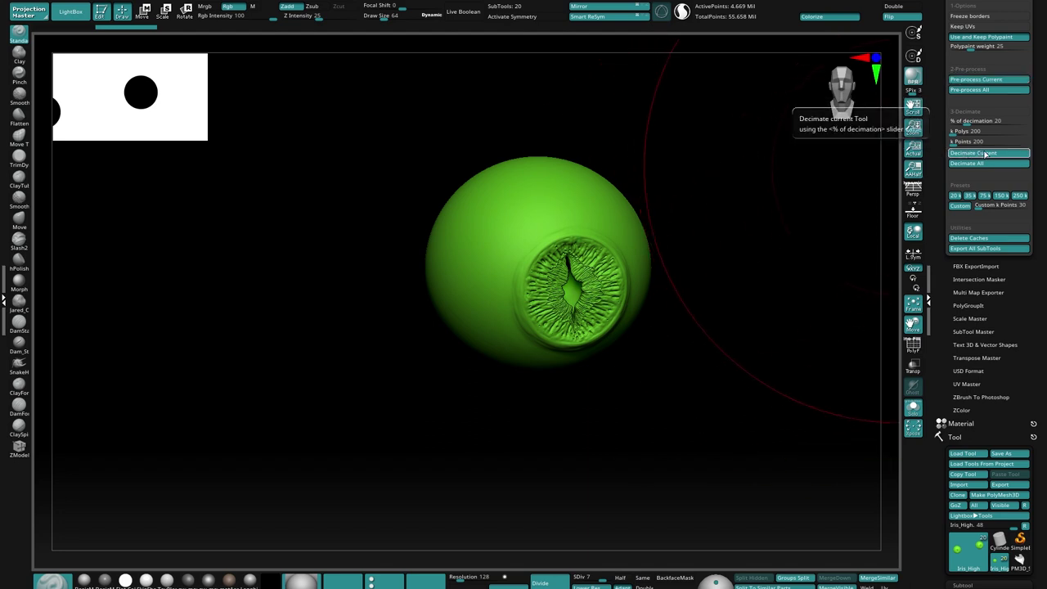
left_click(987, 153)
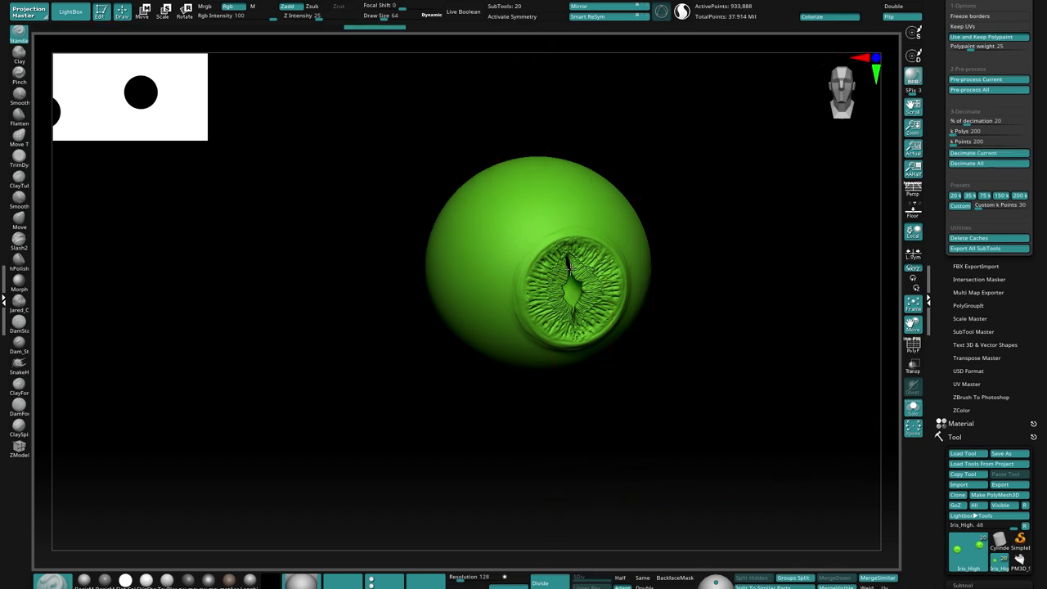
Decimate the CollarFront_High subtool to 20% and inspect its surface detail up close
right_click_drag(591, 268, 720, 393, "ctrl")
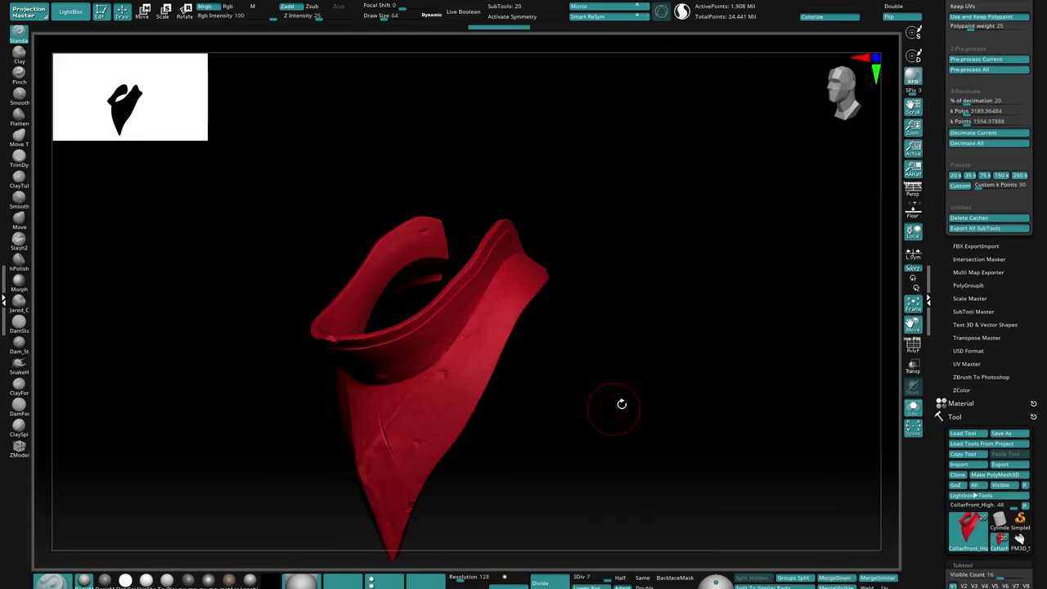
right_click_drag(412, 414, 757, 491, "ctrl")
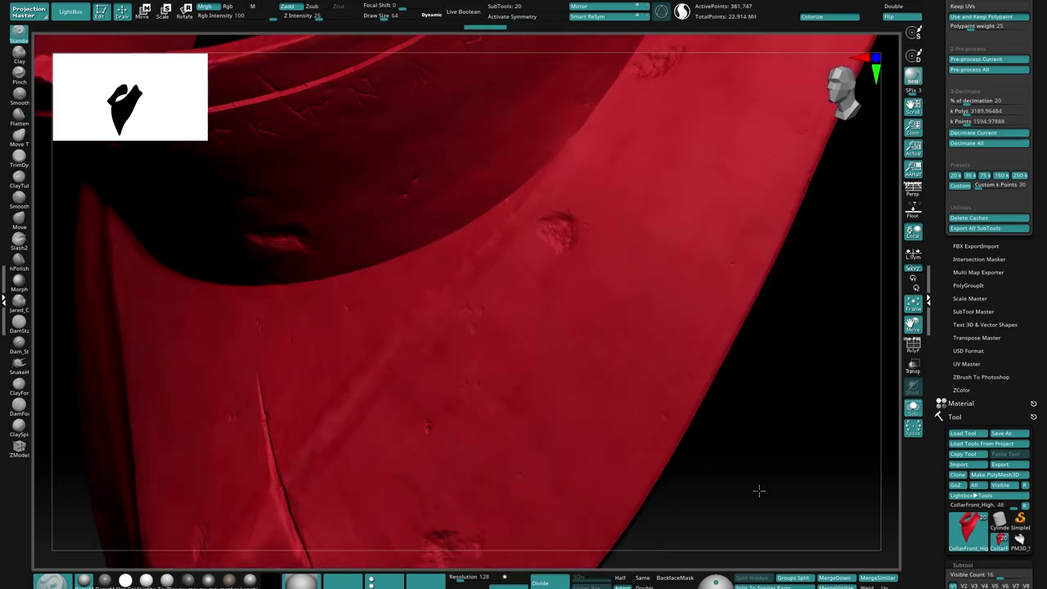
right_click_drag(507, 414, 587, 306)
Try decimating the Head_High subtool to 50%, check the skin detail around the face, and undo the decimation
scroll(586, 306, "down", 2)
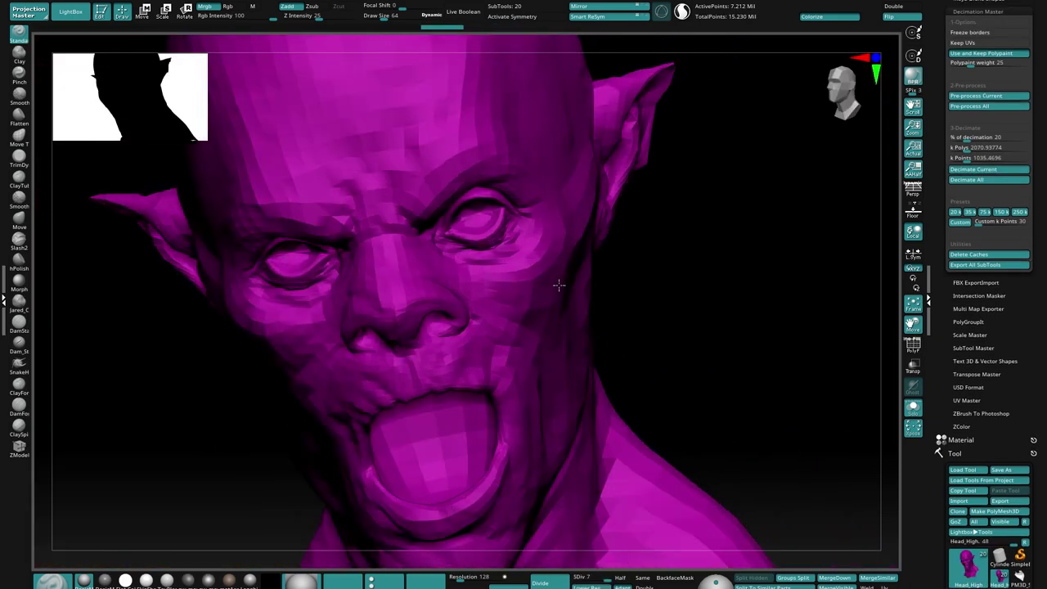
scroll(559, 283, "down", 3)
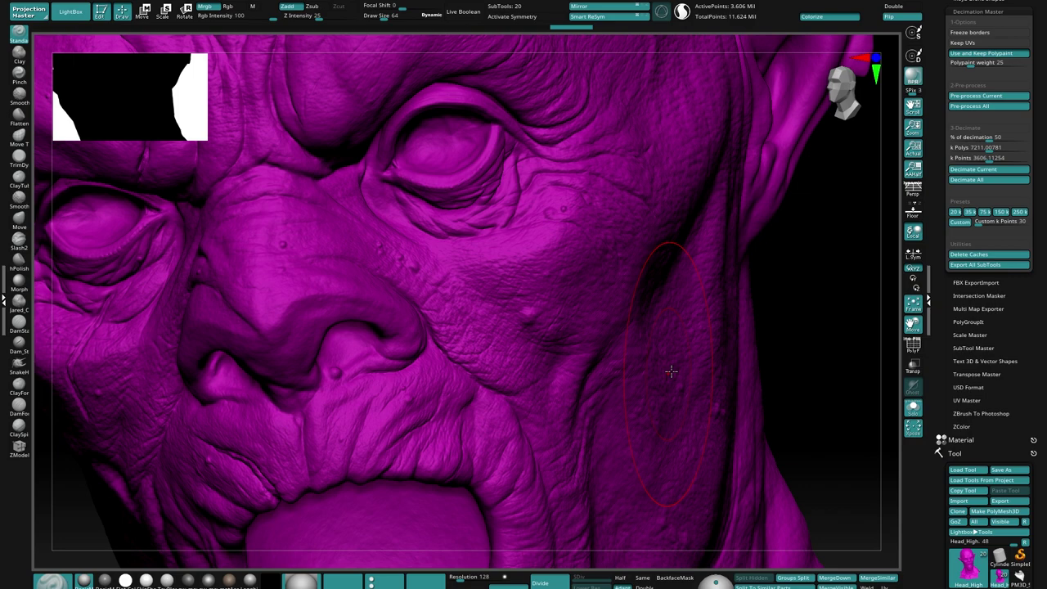
scroll(673, 360, "up", 3)
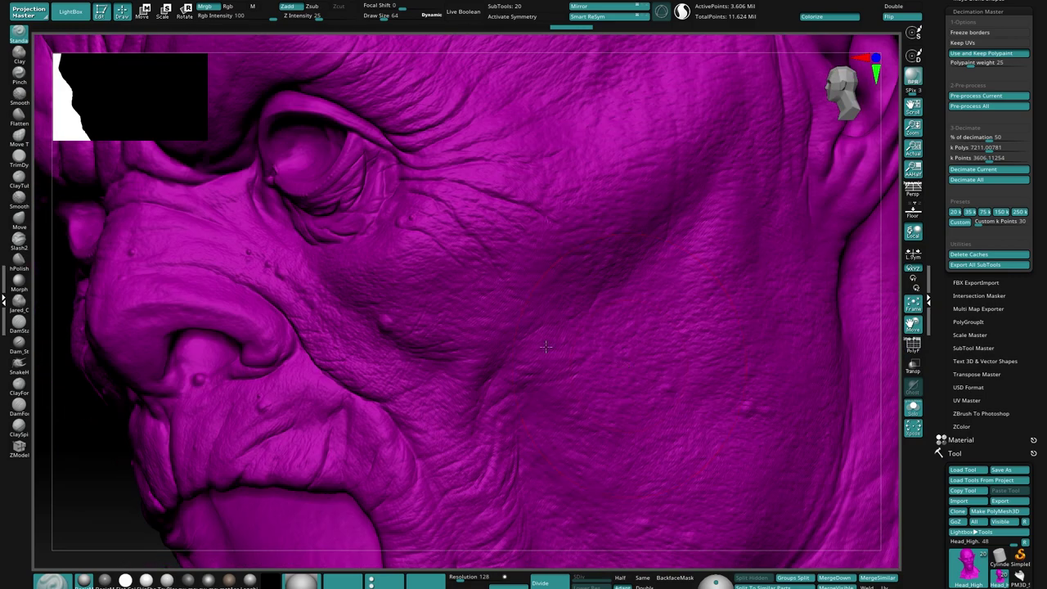
scroll(739, 378, "up", 3)
key("ctrl+z")
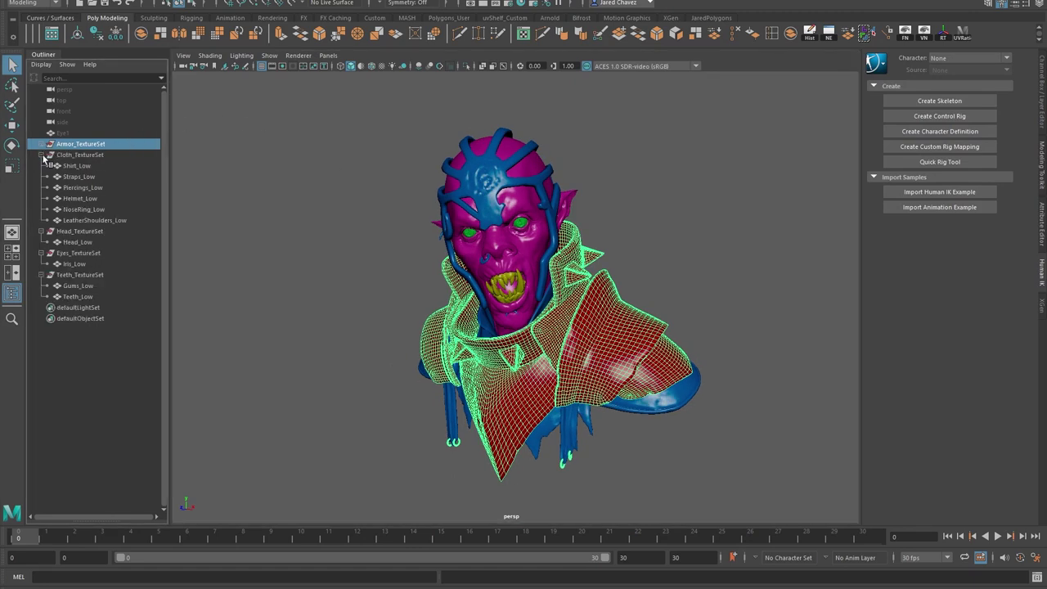
In Maya, collapse the texture set groups and select all five, from Armor_TextureSet through Teeth_TextureSet
left_click(41, 154)
left_click(40, 165)
left_click(41, 177)
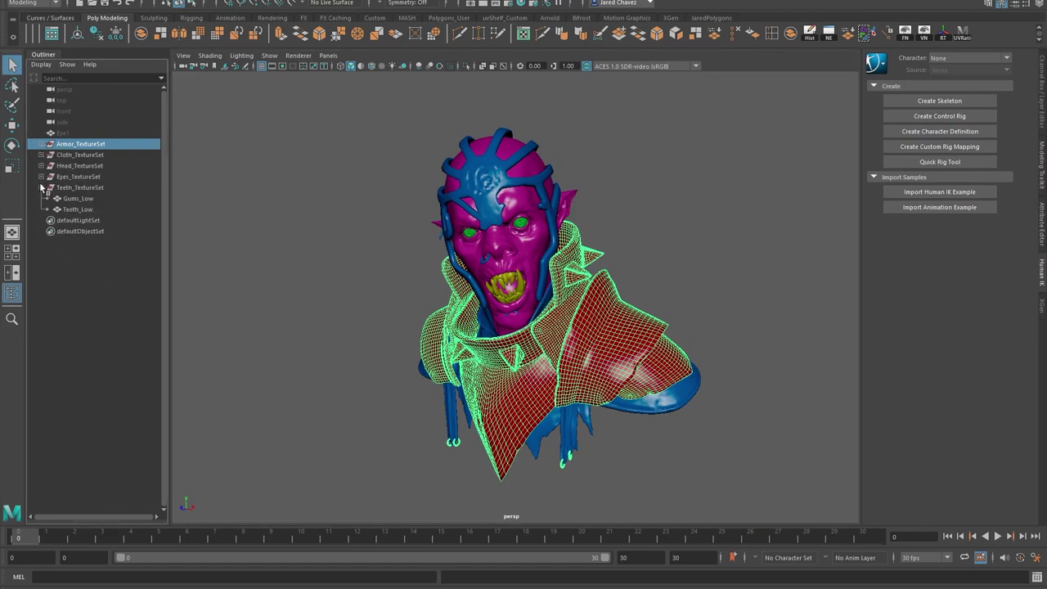
left_click(40, 187)
left_click(94, 188, "shift")
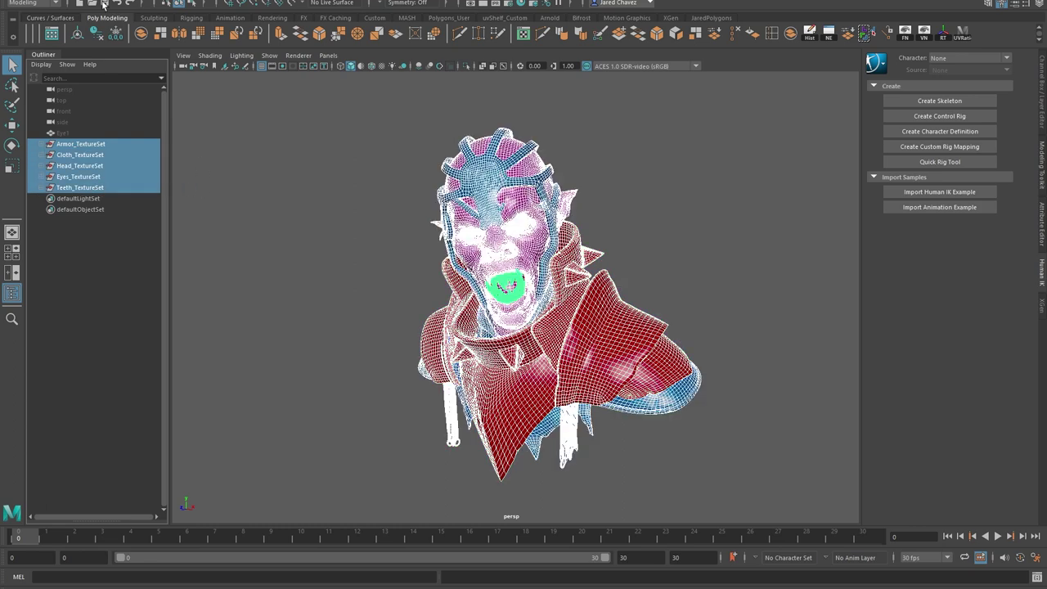
Export the selected groups in FBX format as Orc_Low into the Orc export folder BakeMeshes
left_click(25, 1)
left_click(71, 134)
left_click(523, 414)
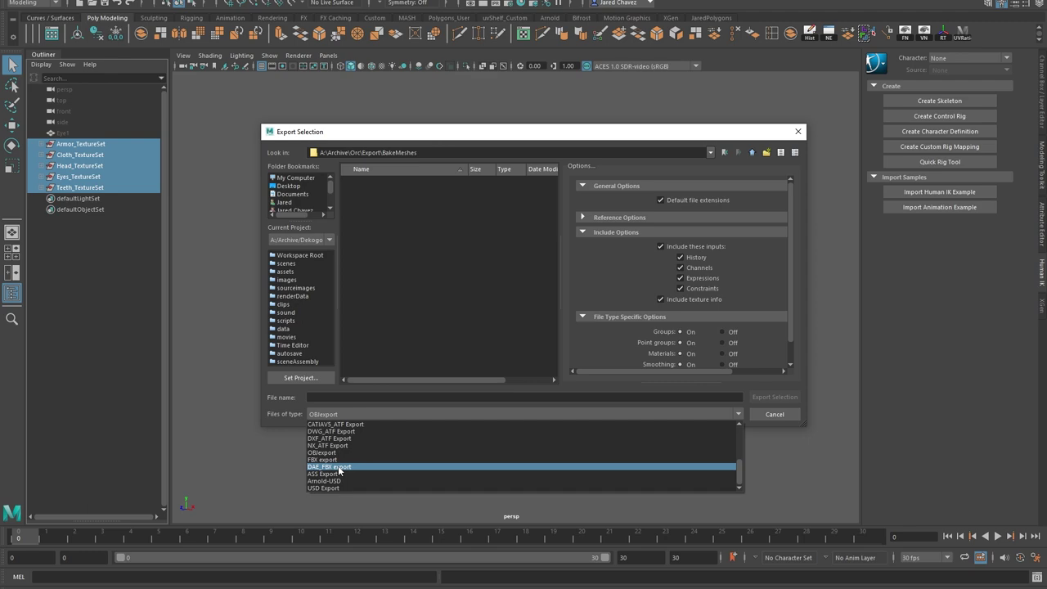
left_click(344, 468)
left_click(399, 398)
type("Orc_Low")
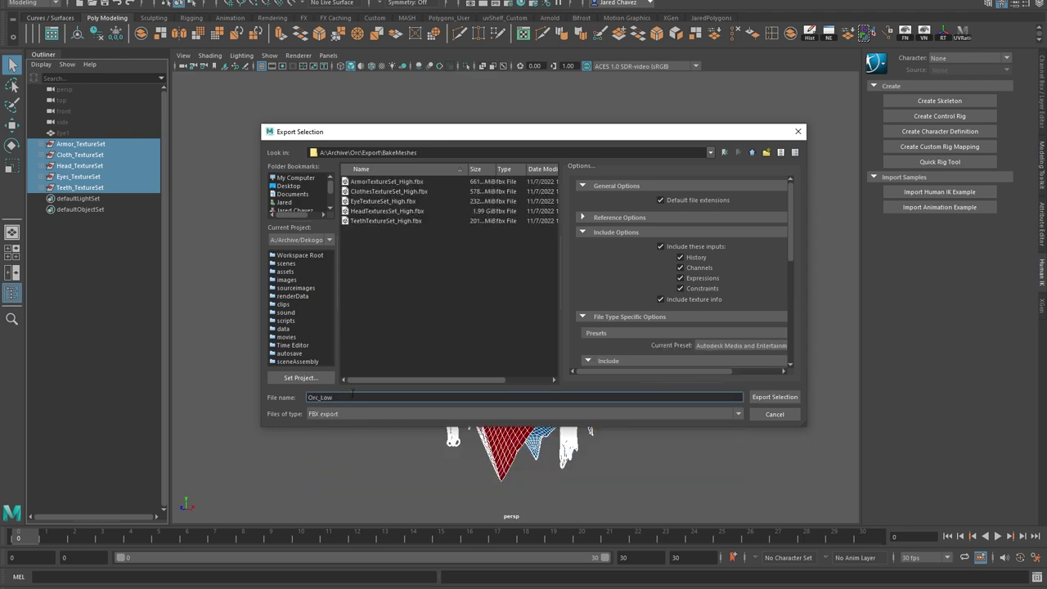
left_click(775, 396)
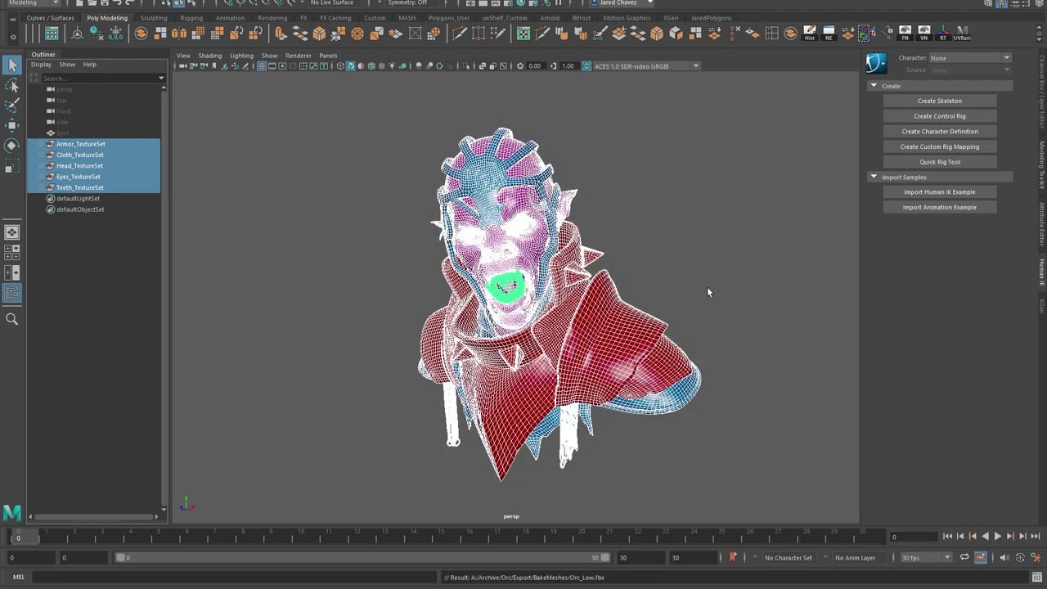
left_click(709, 292)
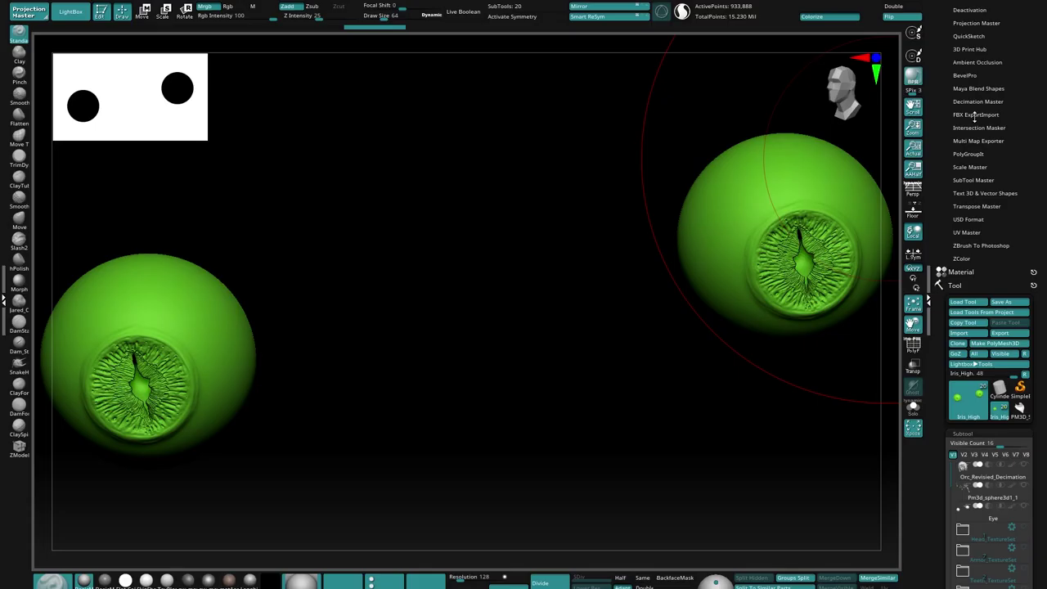
In ZBrush, export the visible Iris_High subtool as the FBX file EyeTextureSet_High in the BakeMeshes folder
left_click(977, 117)
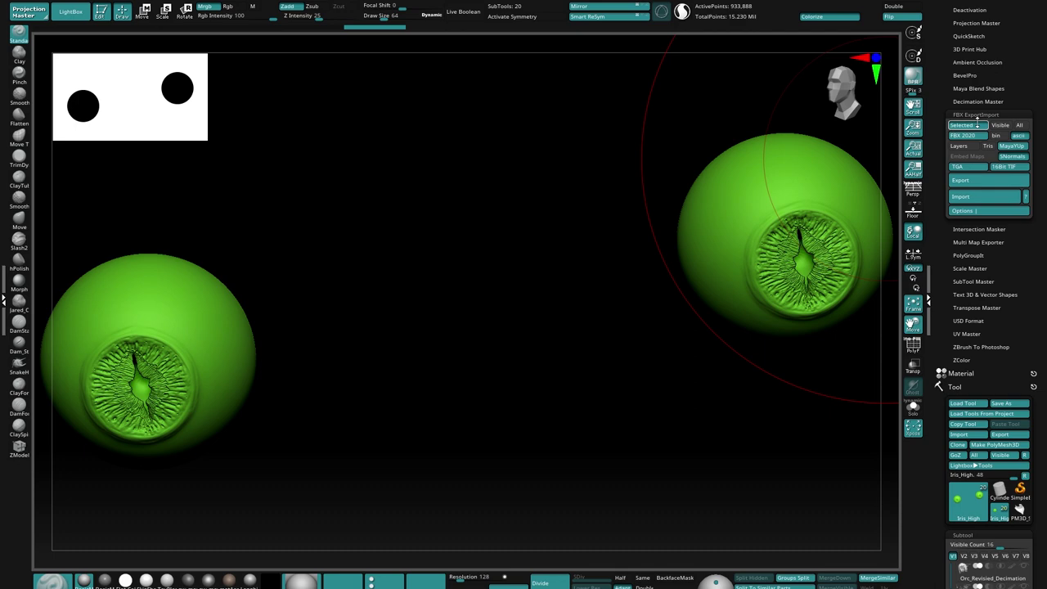
left_click(1001, 125)
left_click(978, 181)
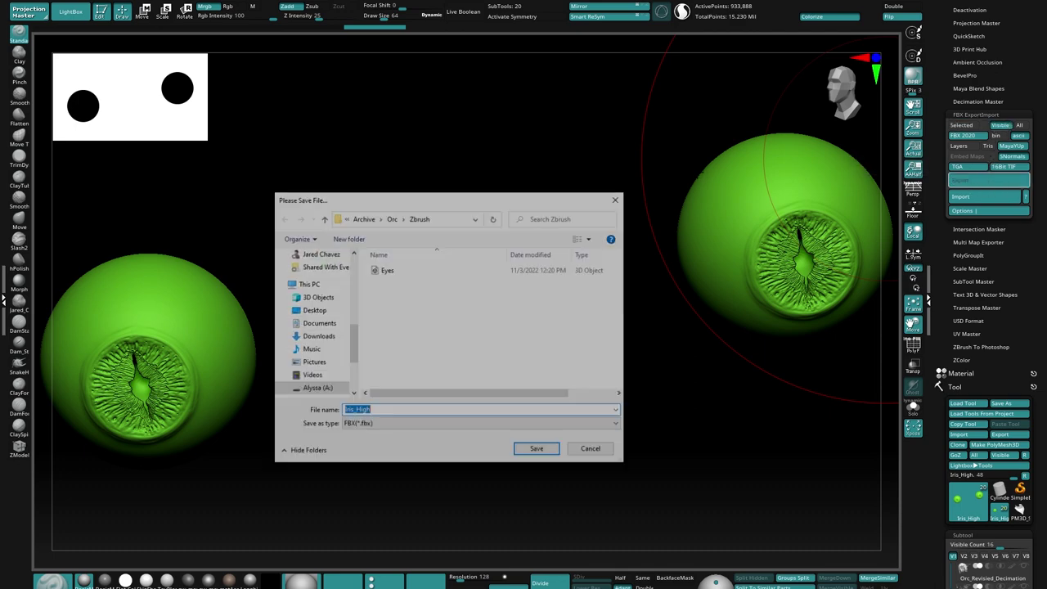
type("EyeTextureSet")
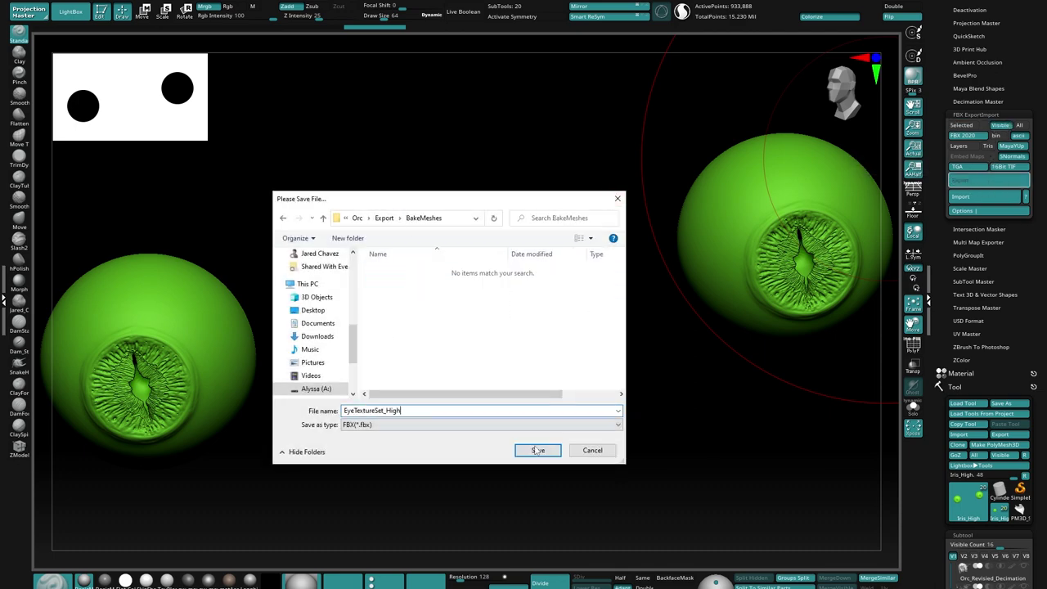
left_click(538, 450)
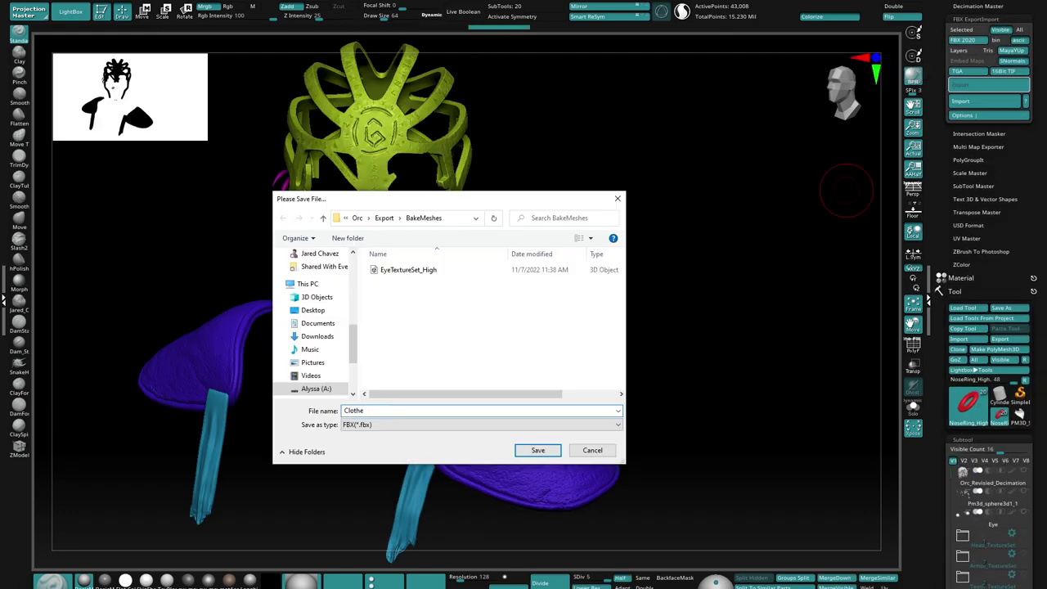
Export the visible cloth subtools as ClothesTextureSet_High and the teeth and gums as TeethTextureSet_High, both as FBX in BakeMeshes
left_click(538, 450)
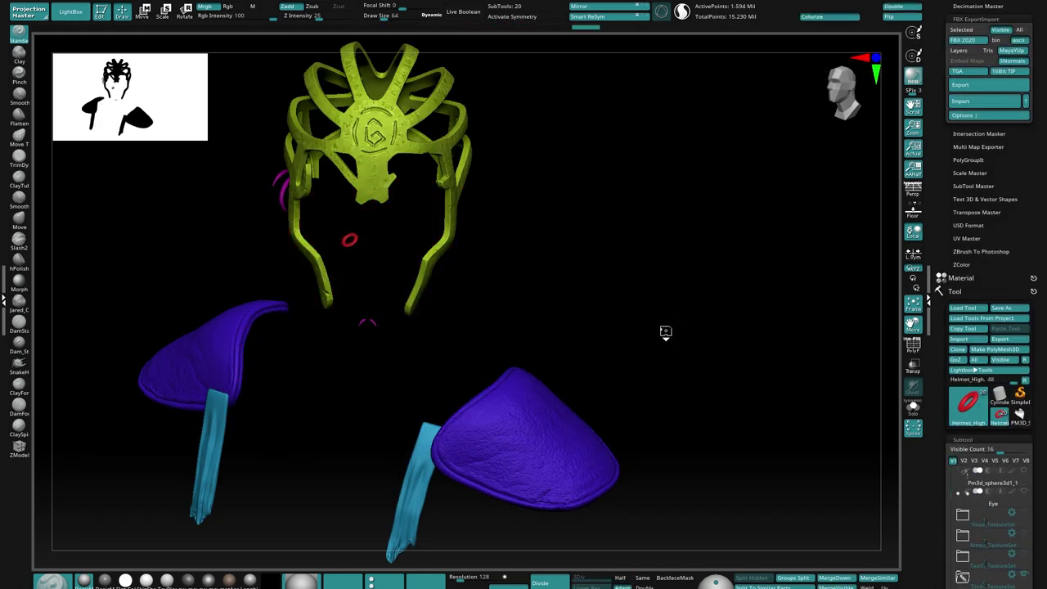
type("Tee")
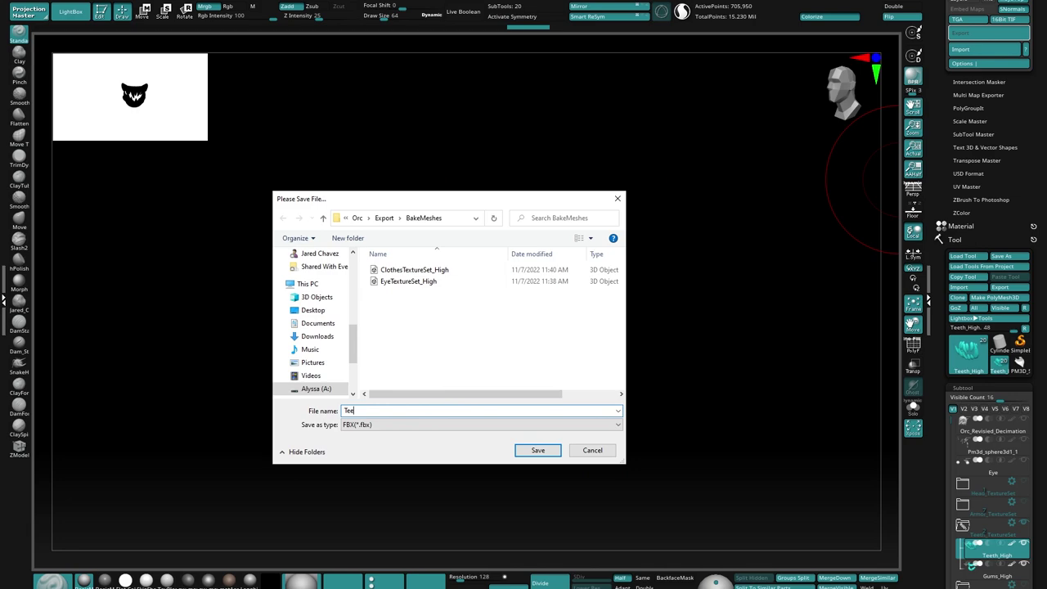
type("thTextureSet_High")
left_click(538, 450)
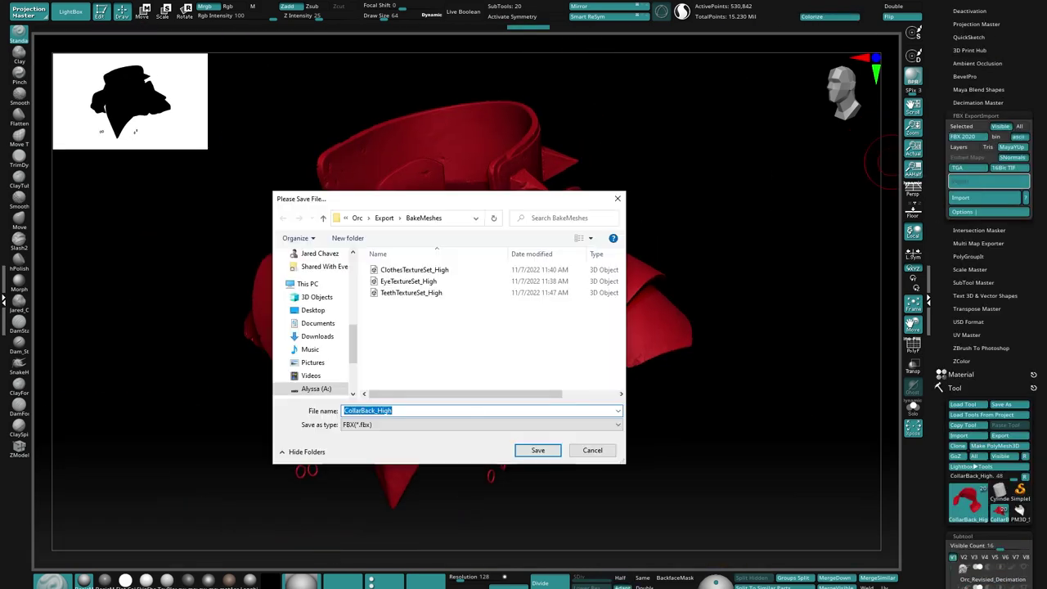
Export the armor subtools as ArmorTextureSet_High and the head as HeadTexturesSet_High, both as FBX in BakeMeshes
type("ArmorTextureSet_High")
key("Return")
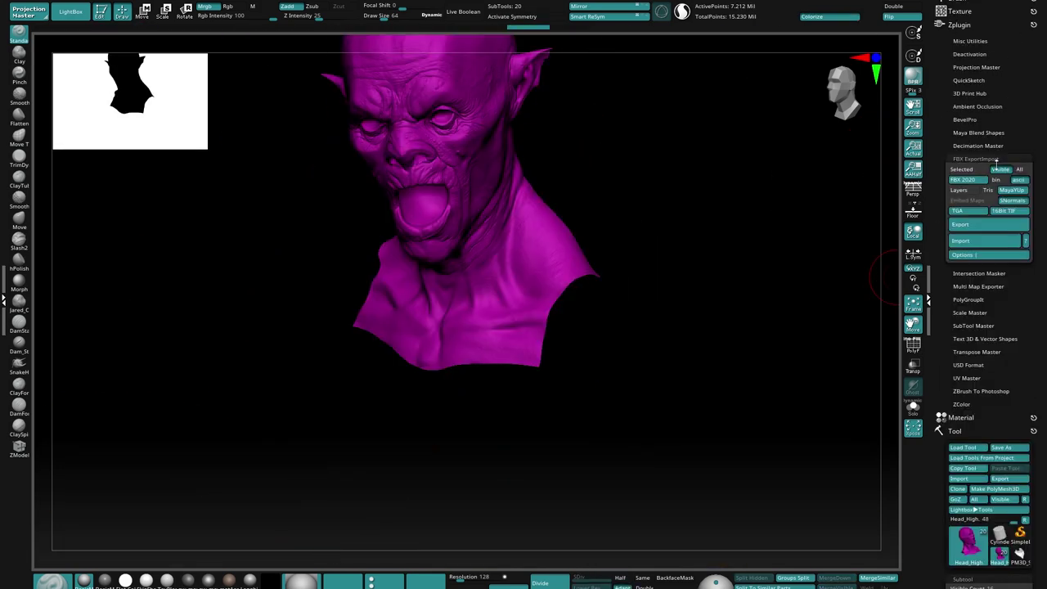
type("Hear")
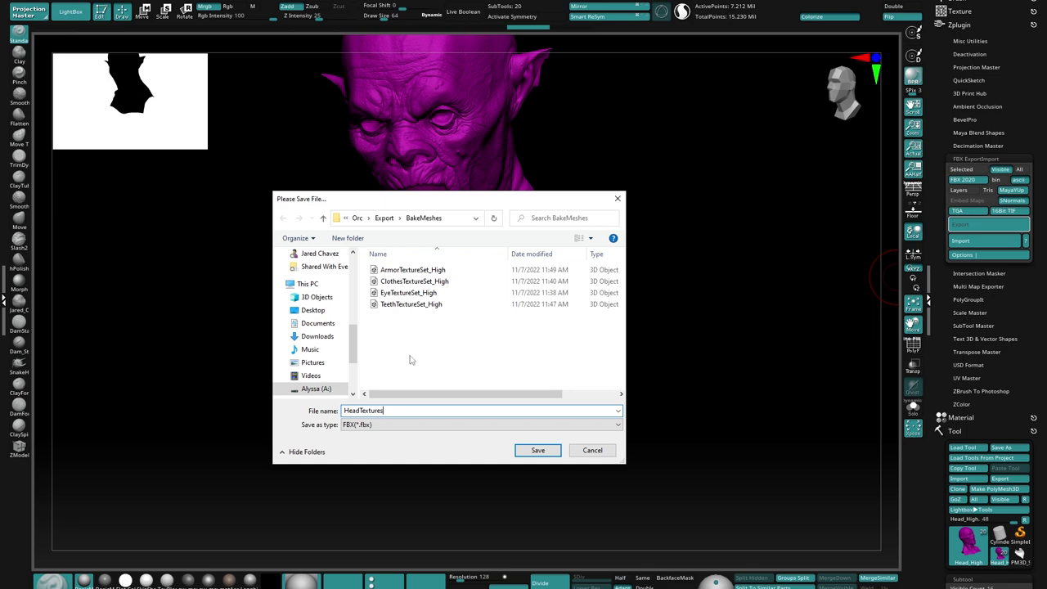
left_click(538, 450)
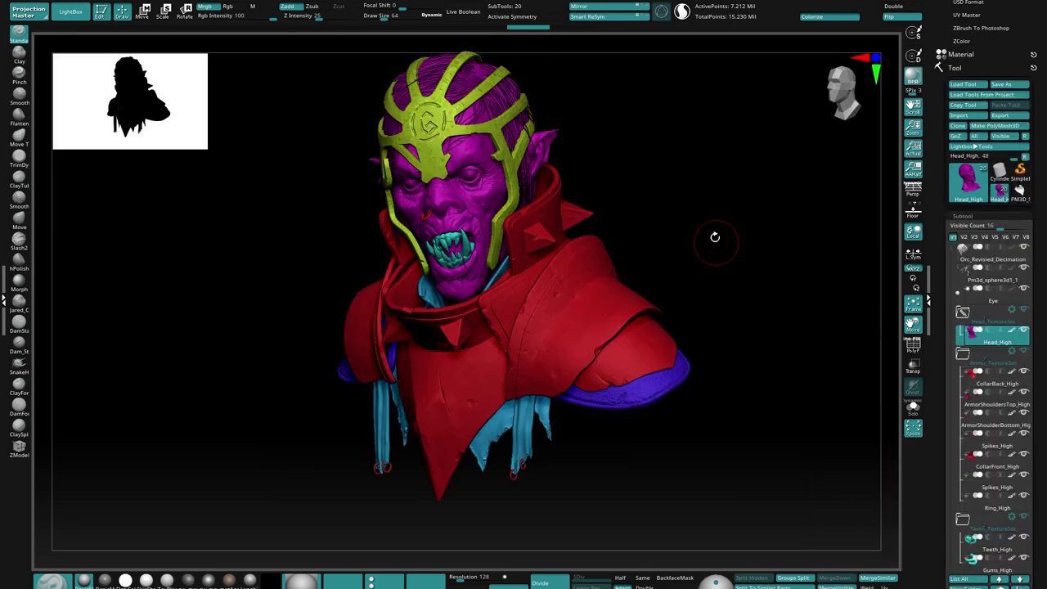
Save the tool with the complete high-poly bust visible
left_click_drag(695, 232, 778, 171)
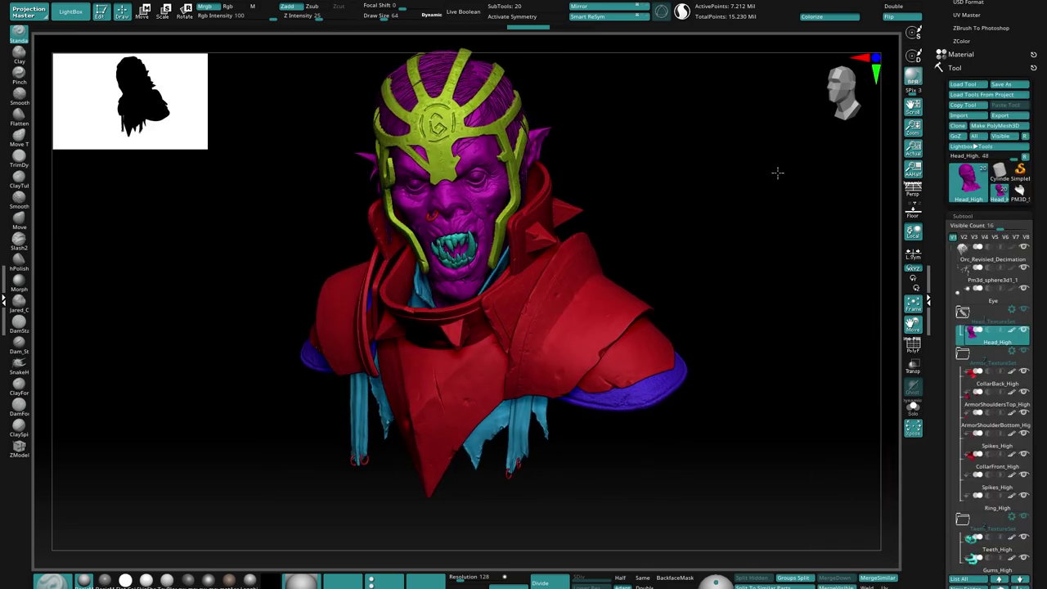
left_click(1013, 85)
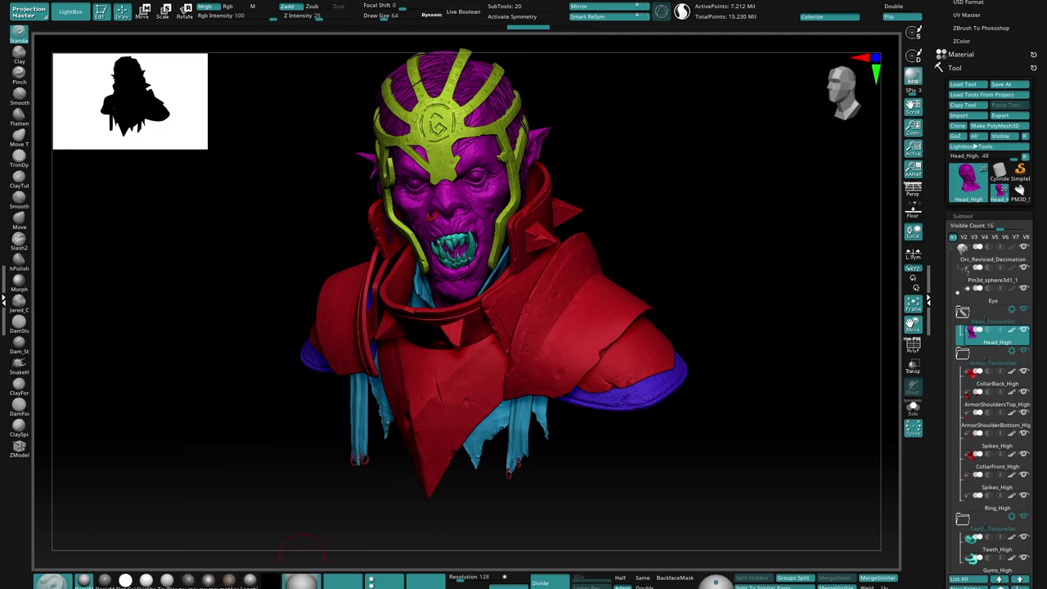
Switch to Marmoset Toolbag, create a bake project and quick-load the exported high and low orc meshes
left_click(271, 579)
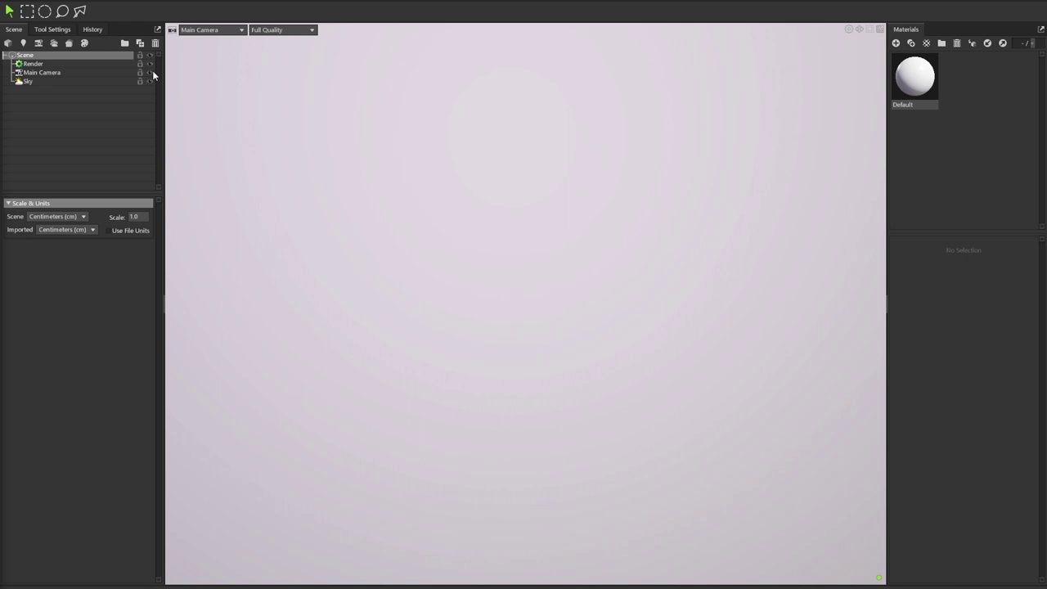
left_click(70, 43)
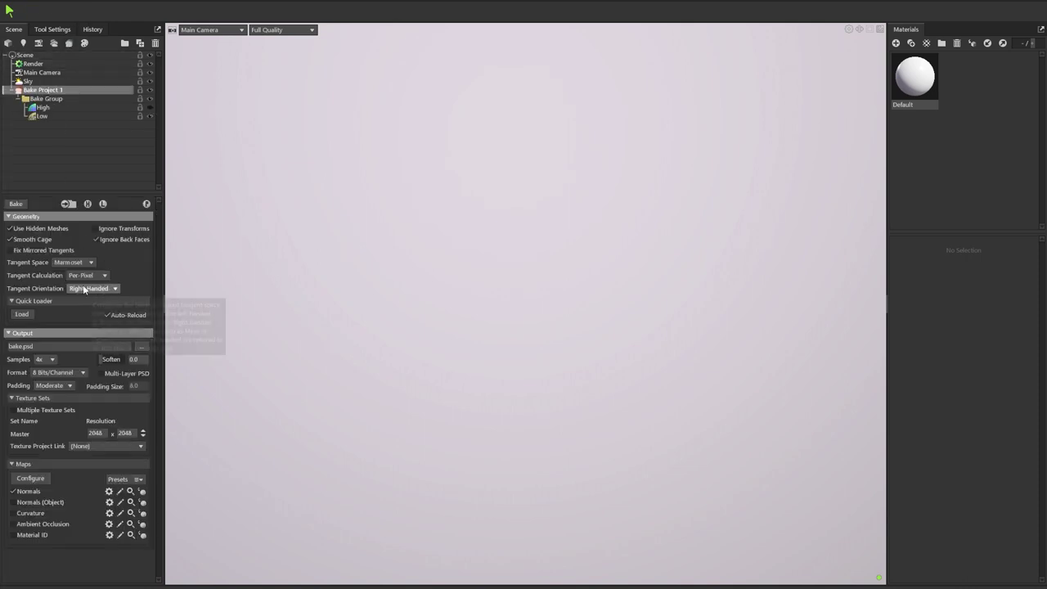
left_click(31, 318)
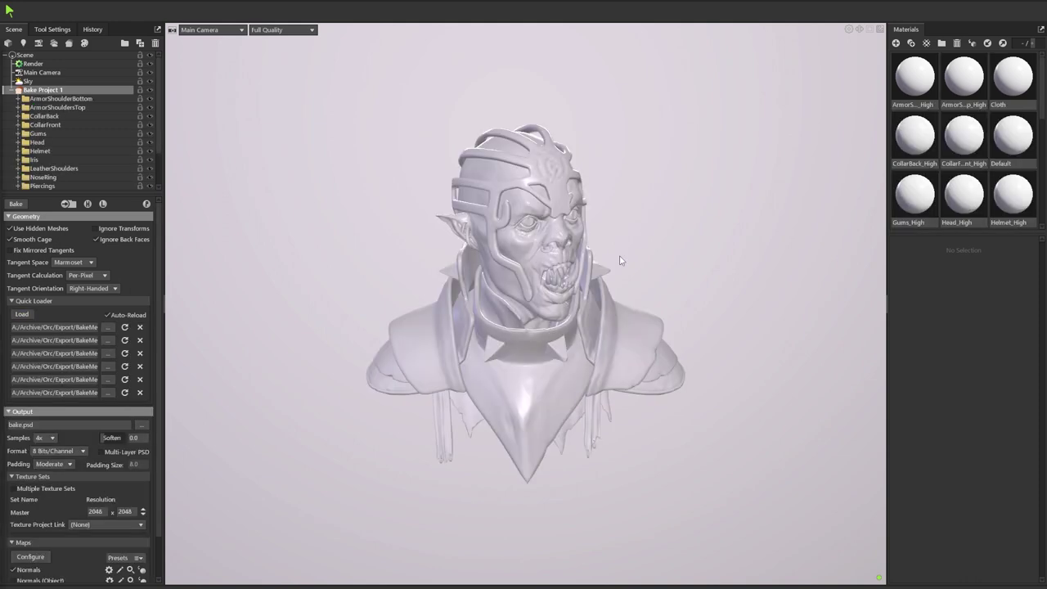
Compare the bake project's low-poly and high-poly meshes by toggling the low mesh visibility around the bust
left_click_drag(662, 262, 461, 219)
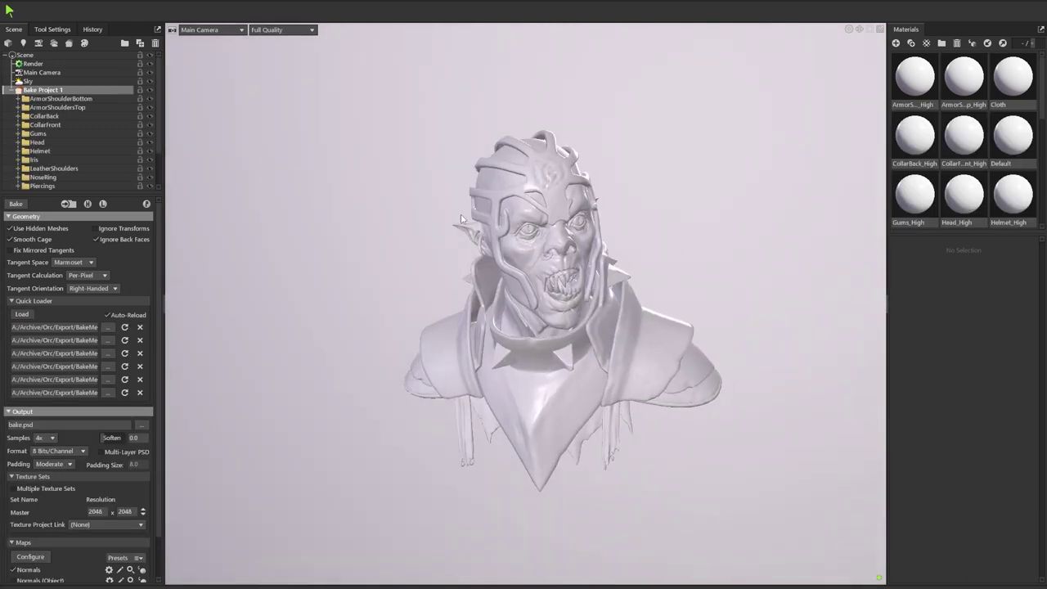
left_click(102, 205)
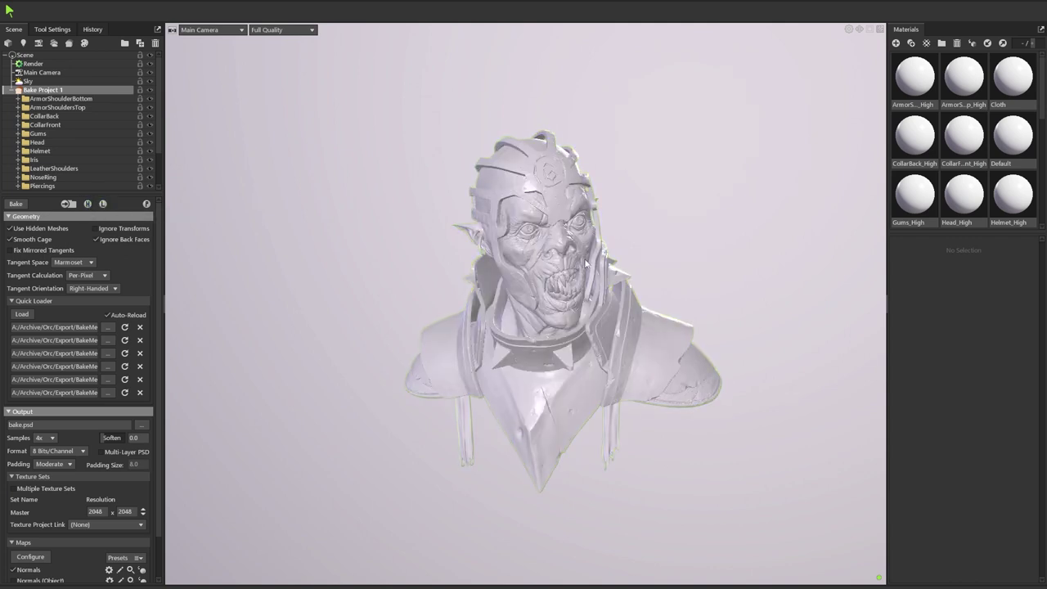
scroll(602, 258, "up", 3)
left_click_drag(661, 242, 434, 143)
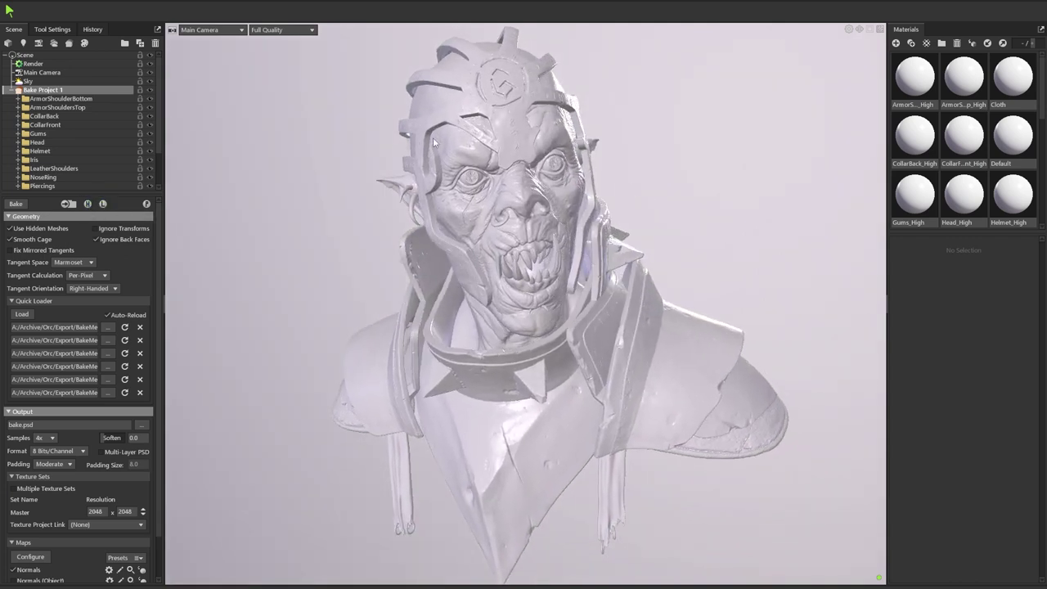
left_click(100, 206)
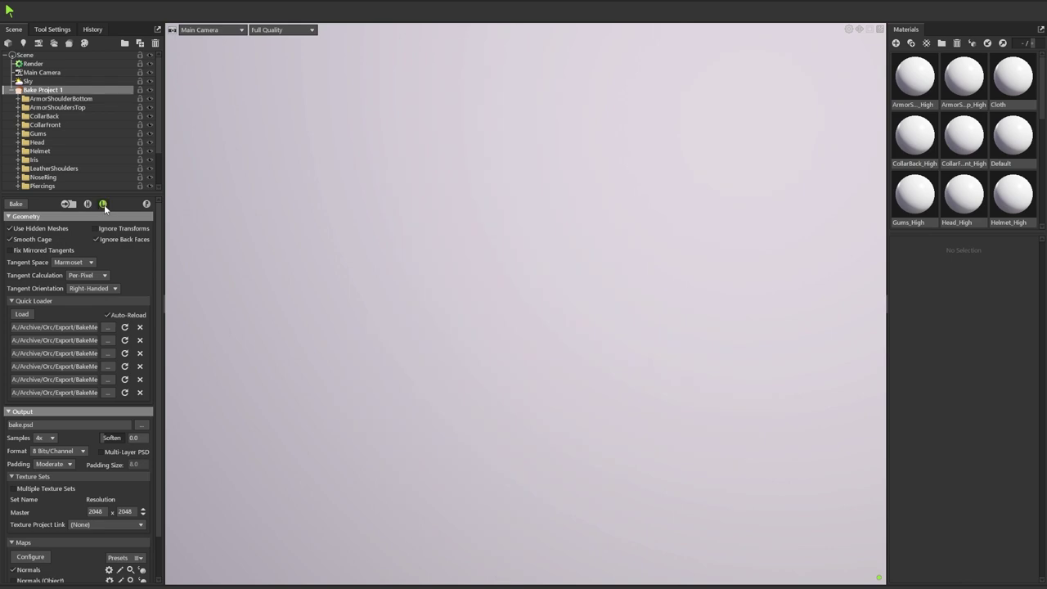
left_click(103, 204)
Set the bake output to Orc.png in a new BakeMaps folder inside Textures, with 16x samples
left_click(142, 424)
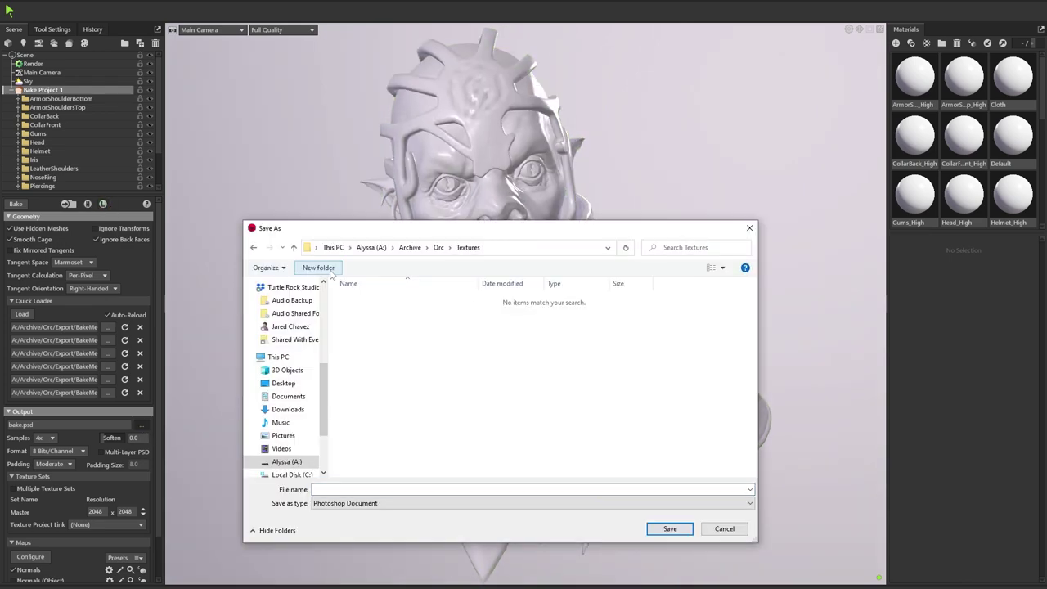
left_click(326, 269)
type("Ba")
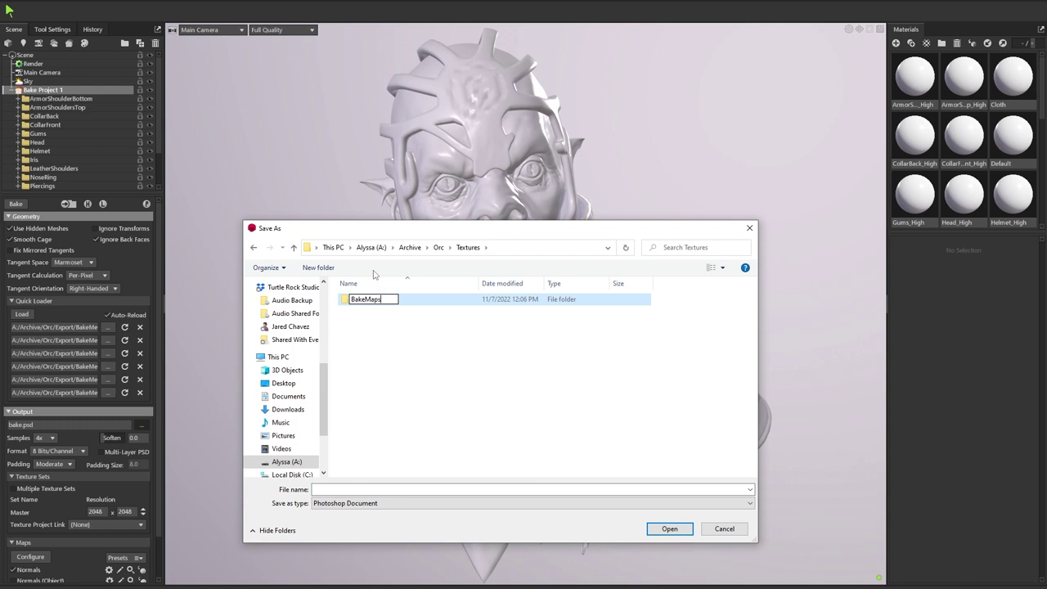
type("keMaps")
key("Return")
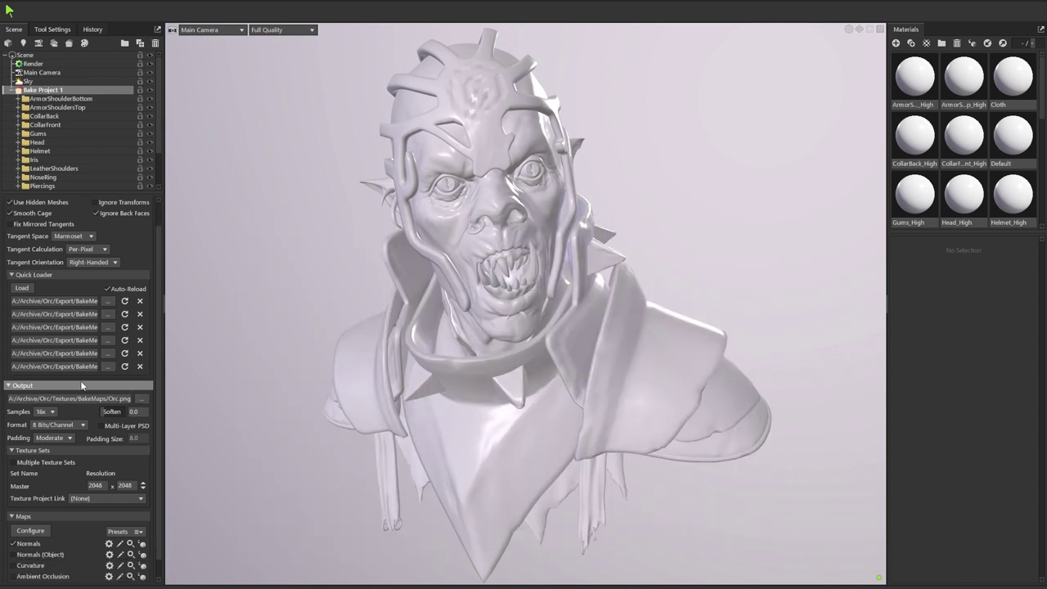
scroll(71, 409, "down", 1)
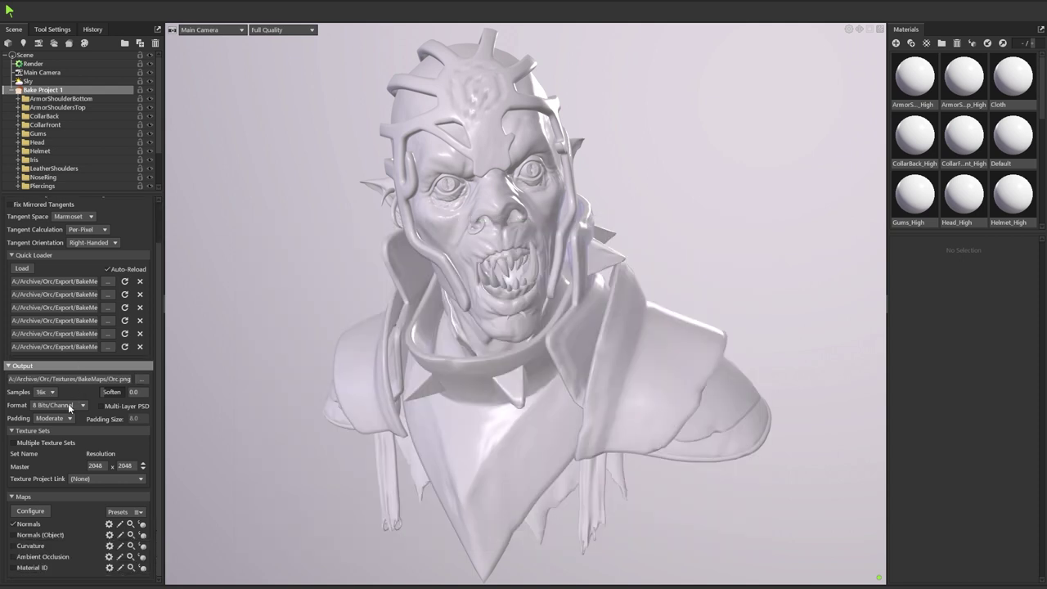
Enable Multiple Texture Sets and set MetalArmor, Teeth, Skin, Cloth and Iris to 4096 x 4096 resolution
scroll(15, 446, "down", 1)
left_click(13, 425)
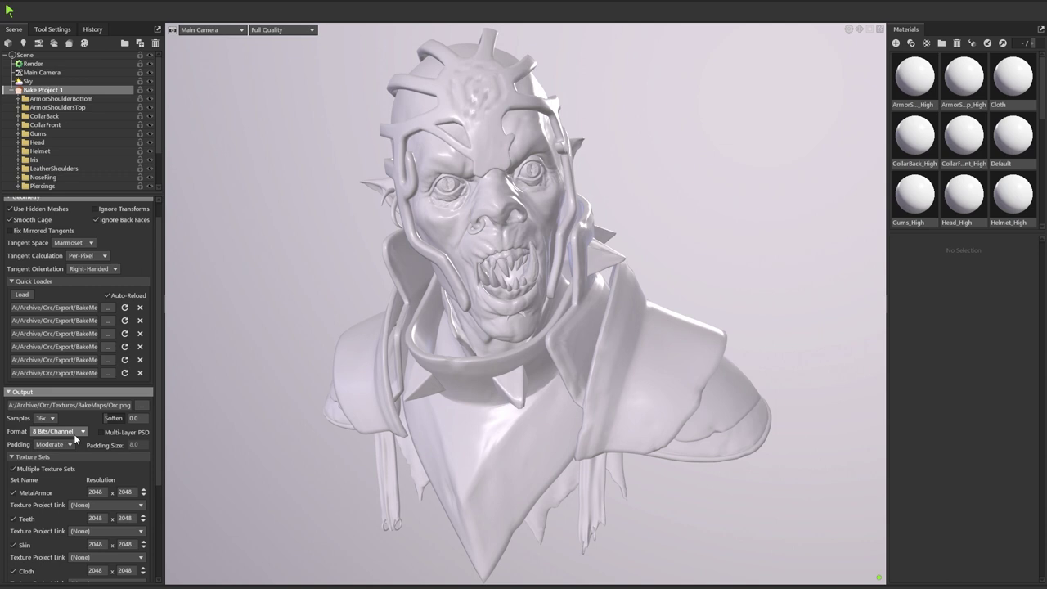
scroll(50, 426, "down", 3)
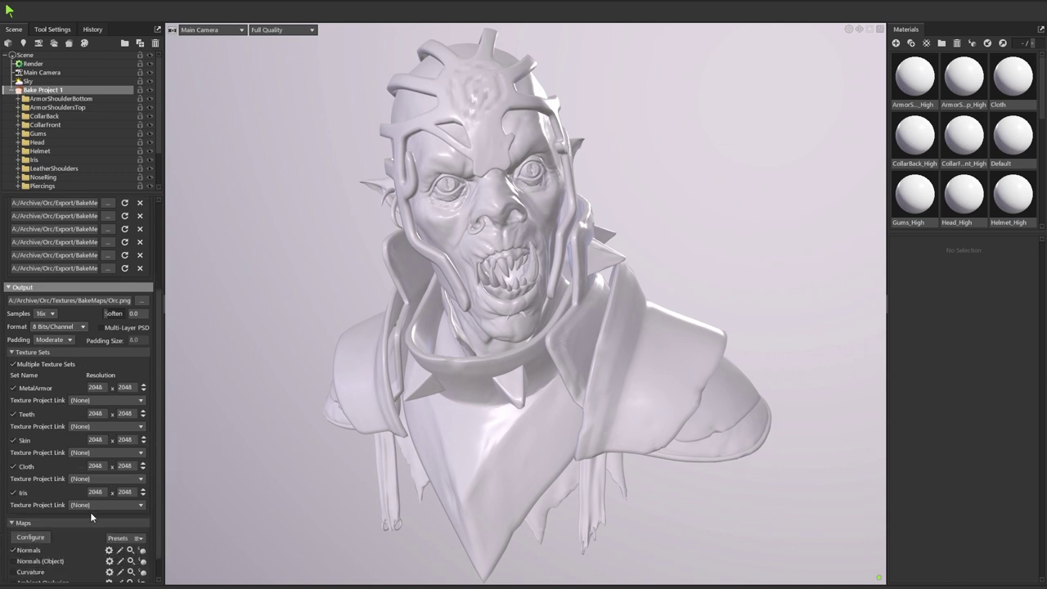
left_click(144, 386)
left_click(144, 492)
scroll(106, 399, "down", 1)
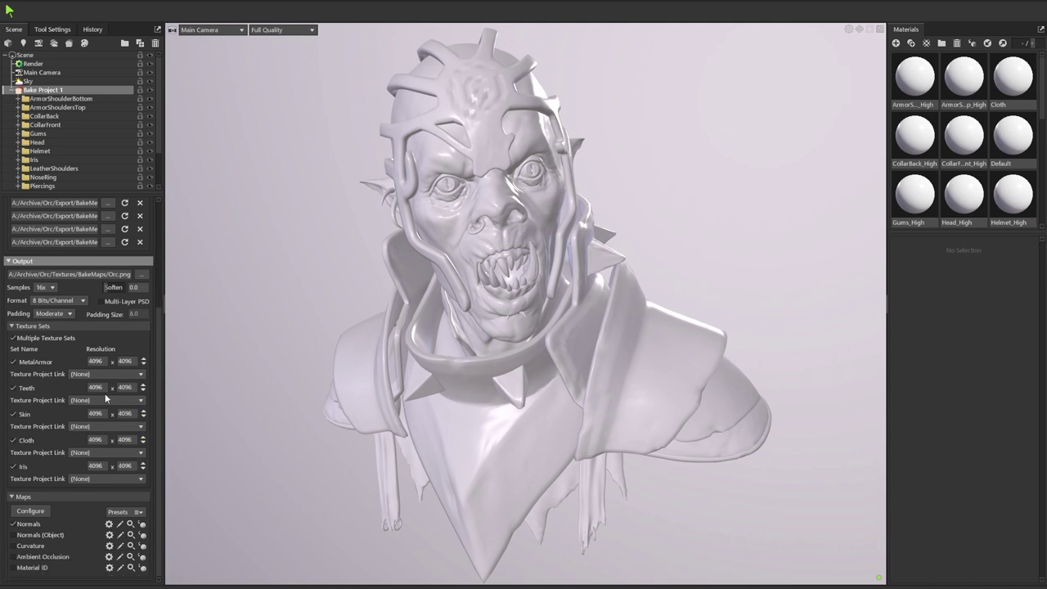
Check the Normals map's Flip Y option in its settings, close them and view the whole bust
left_click(109, 524)
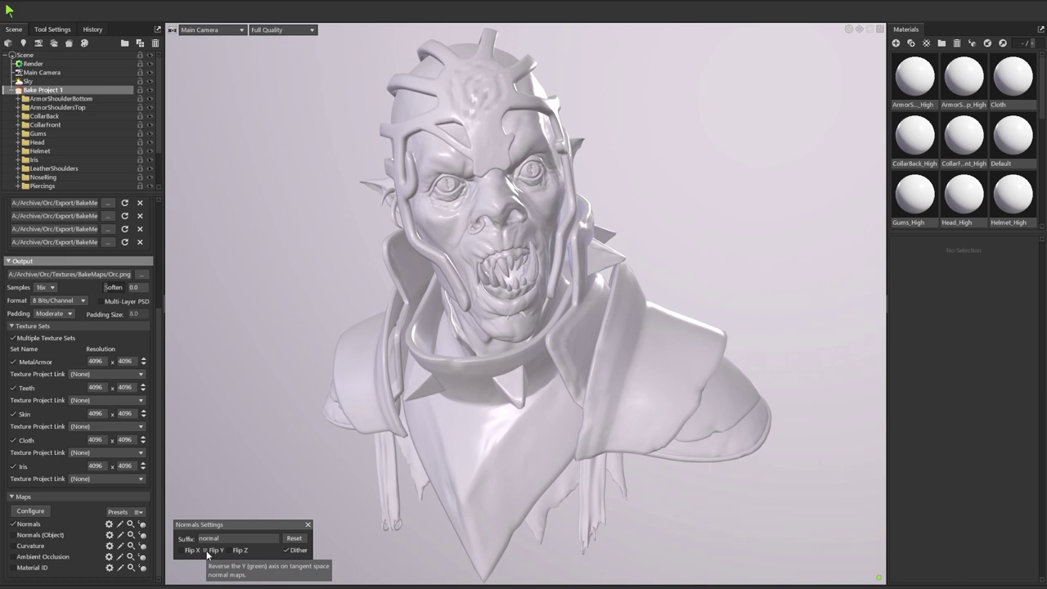
left_click(309, 525)
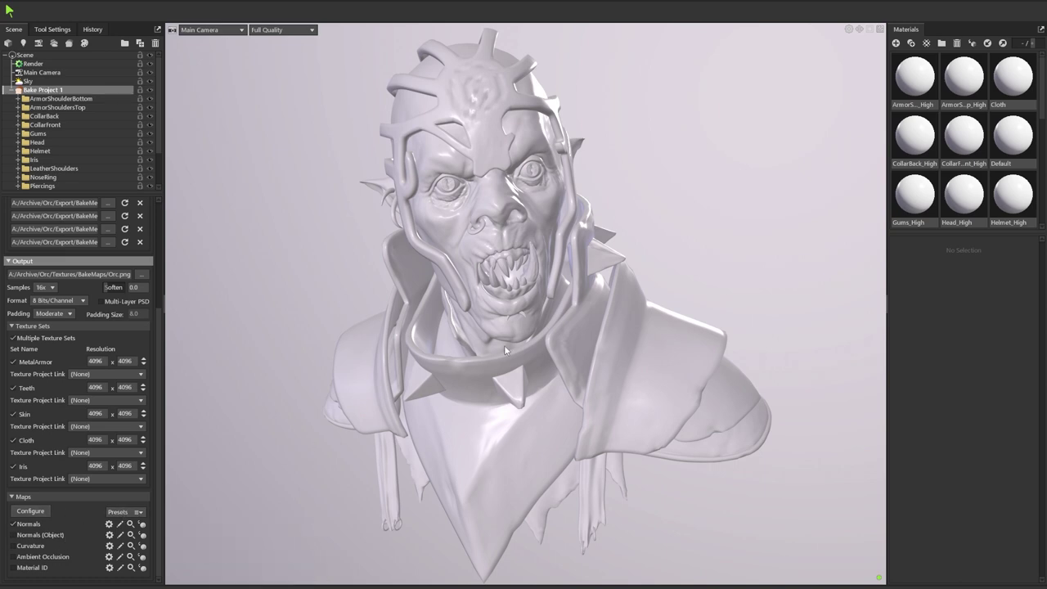
scroll(504, 350, "down", 3)
left_click_drag(505, 350, 552, 360)
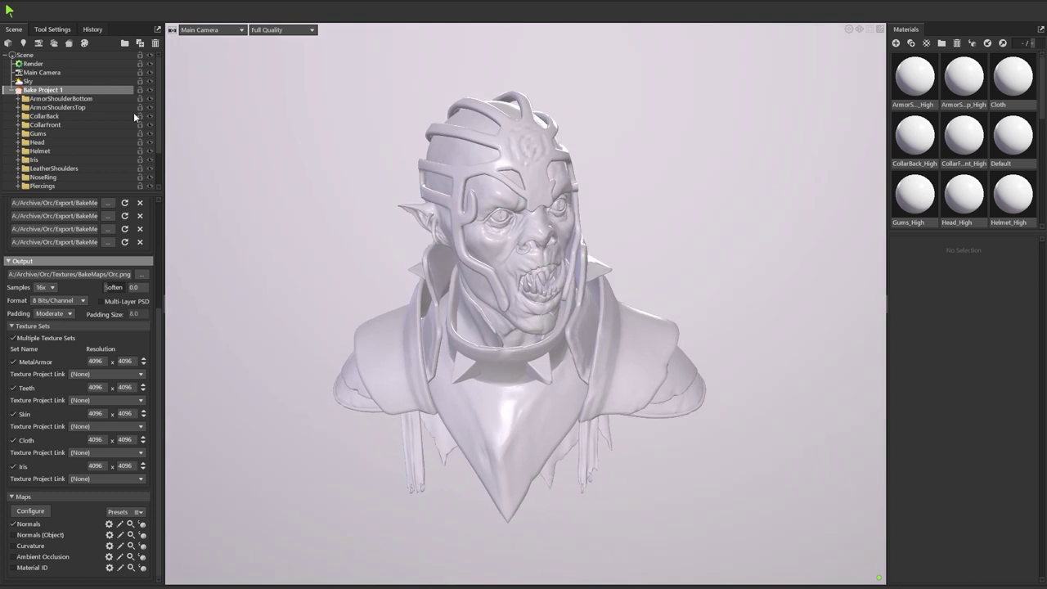
Preview the baked normals on the low-poly bust and inspect the face, eye and armor detail up close
scroll(105, 325, "up", 4)
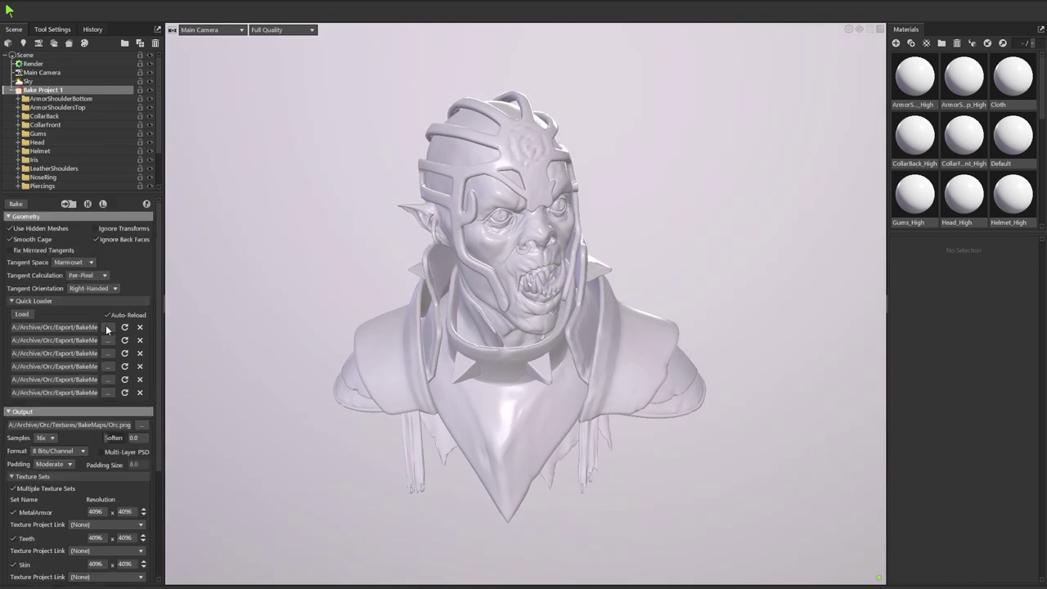
left_click(147, 204)
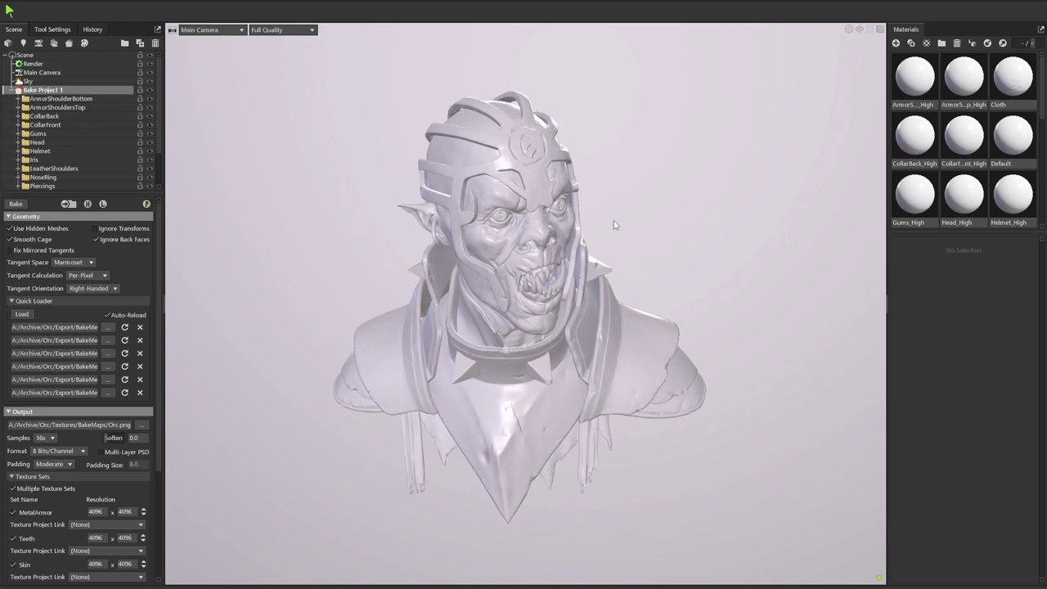
scroll(685, 310, "up", 4)
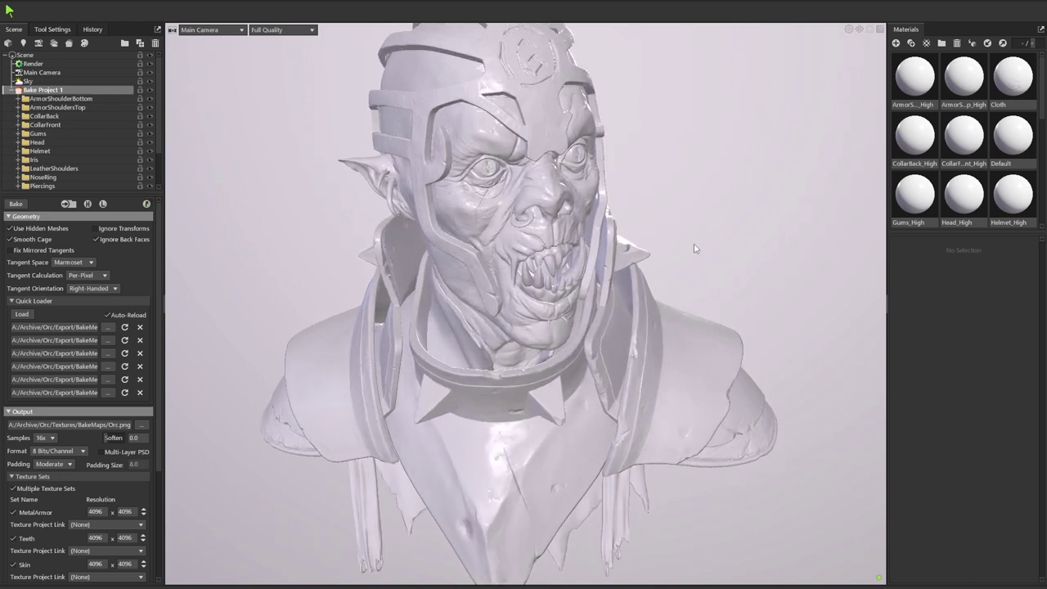
left_click_drag(696, 247, 608, 343)
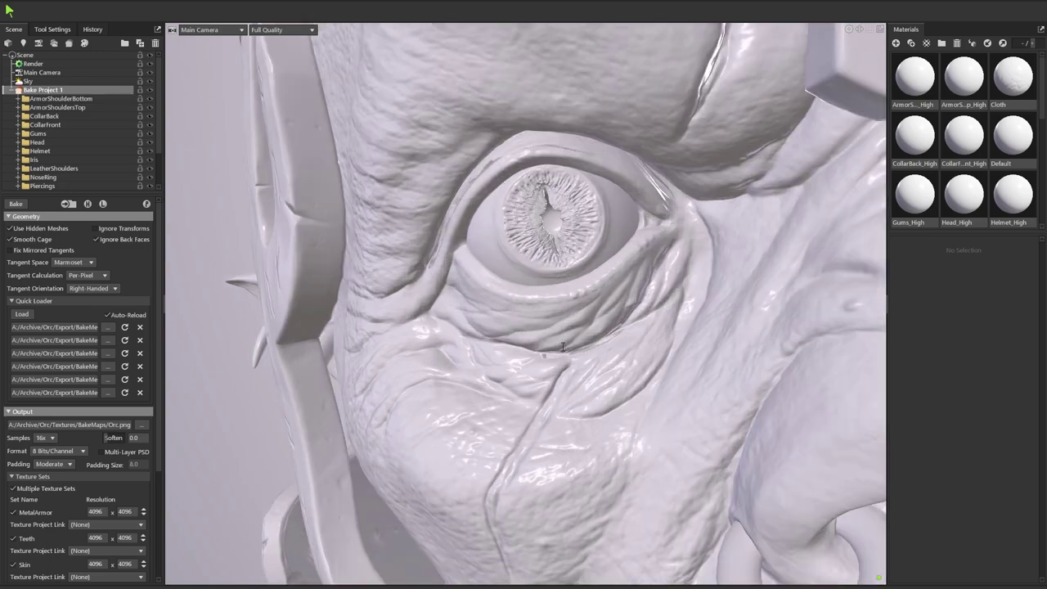
scroll(564, 343, "down", 5)
middle_click_drag(564, 343, 580, 367)
left_click_drag(590, 382, 531, 371)
Open Paint Offset for the Head's Low group and examine the cage around the eye
left_click(477, 356)
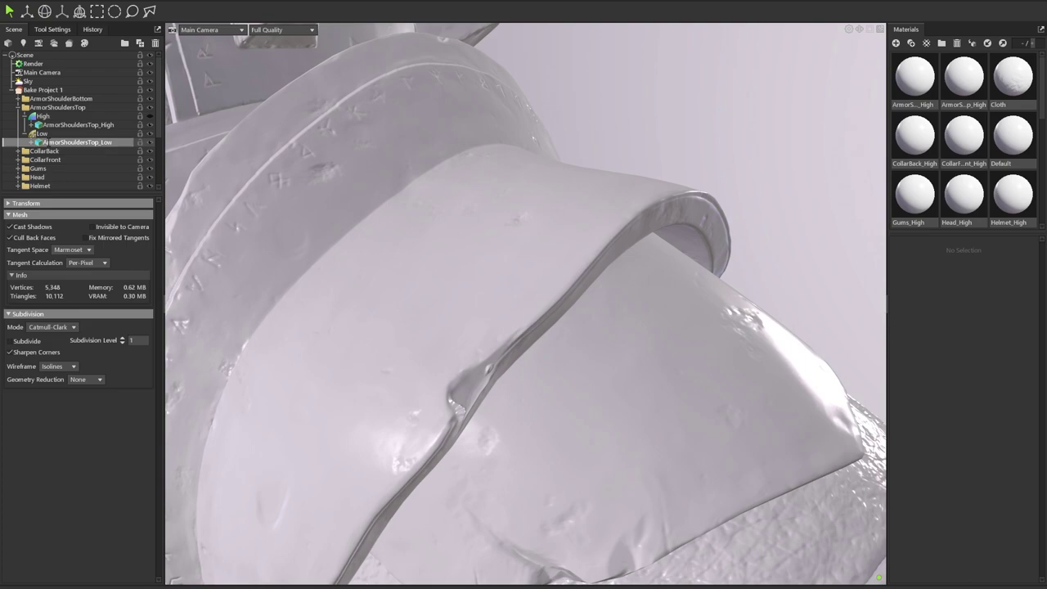
left_click(54, 133)
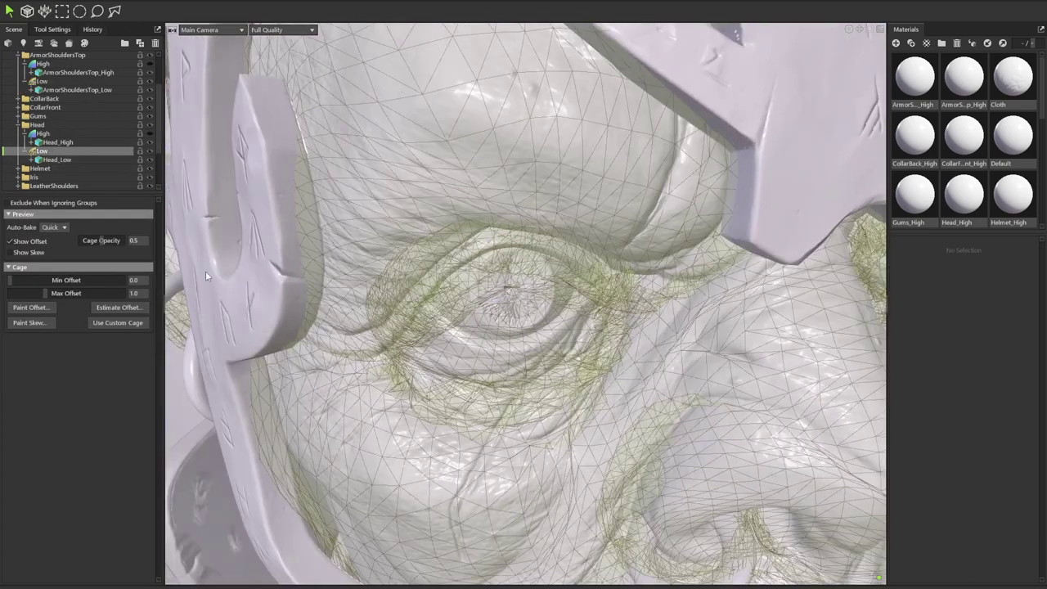
left_click(30, 307)
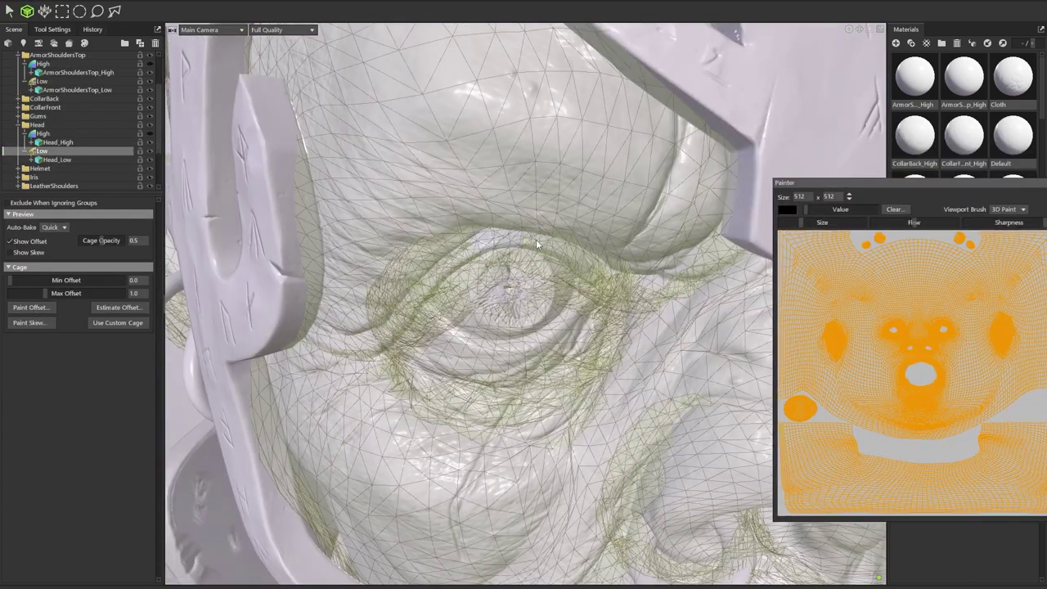
mouse_move(537, 244)
left_mouse_down()
mouse_move(558, 281)
mouse_move(456, 256)
mouse_move(393, 344)
left_mouse_up()
mouse_move(492, 296)
left_mouse_down()
mouse_move(574, 378)
mouse_move(701, 329)
mouse_move(654, 327)
left_mouse_up()
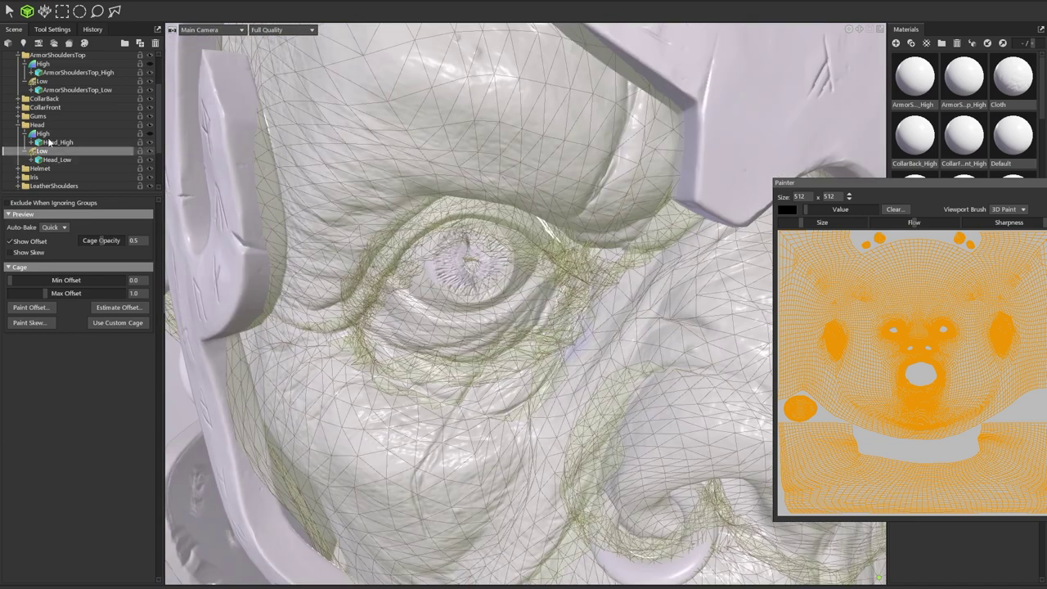
left_click(46, 150)
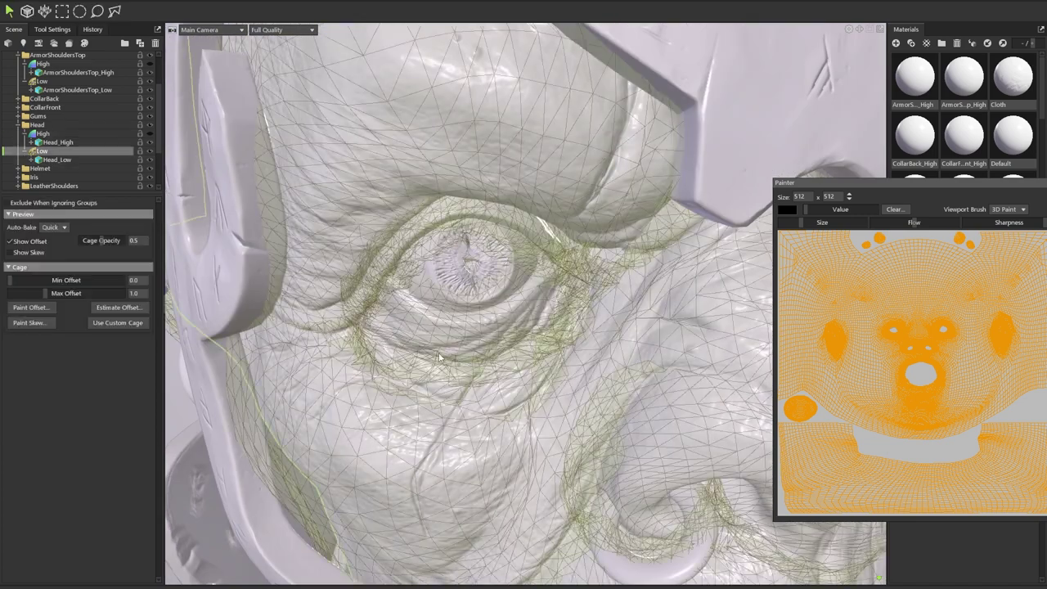
mouse_move(438, 358)
left_mouse_down()
mouse_move(444, 388)
mouse_move(503, 375)
mouse_move(498, 389)
left_mouse_up()
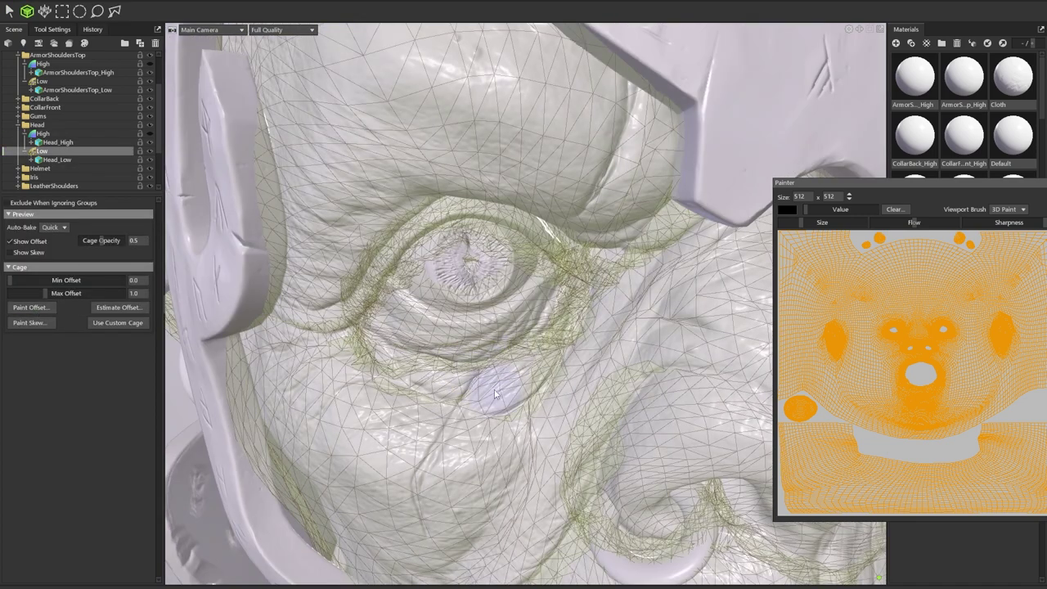
Open Paint Skew for the Head's Low group and examine the cage around the eyes from several angles
left_click(45, 324)
mouse_move(620, 392)
left_mouse_down("alt")
mouse_move(520, 393)
mouse_move(442, 368)
left_mouse_up("alt")
scroll(536, 319, "up", 4)
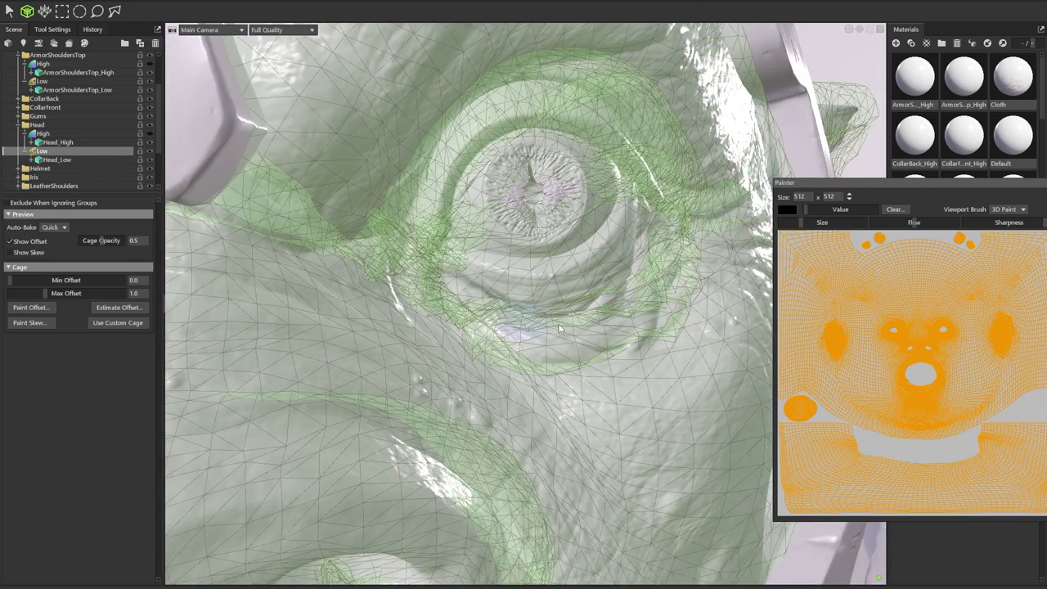
left_click_drag(577, 307, 474, 256, "alt")
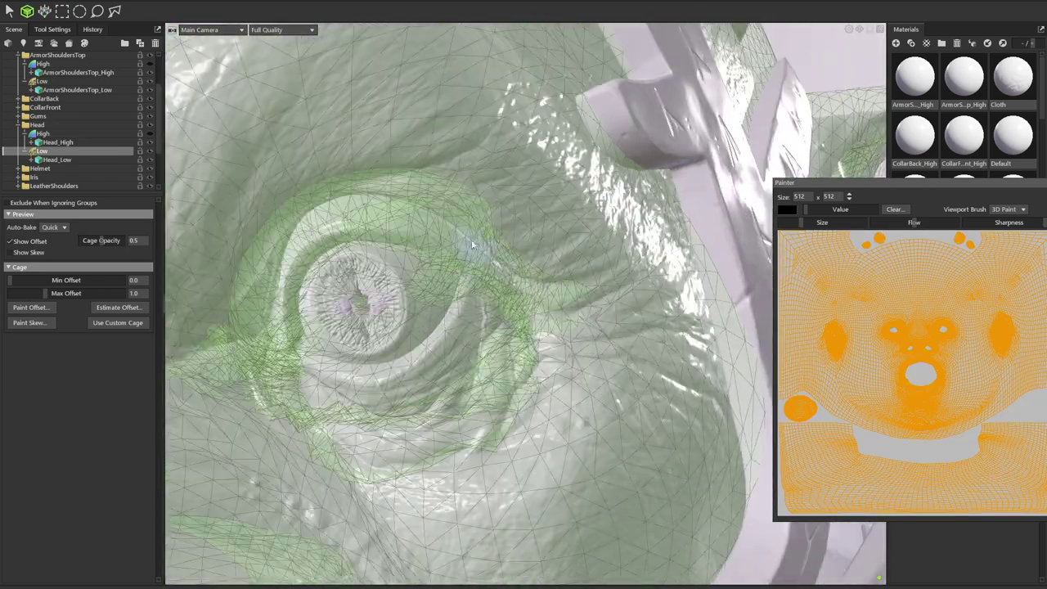
mouse_move(471, 238)
left_mouse_down()
mouse_move(506, 279)
mouse_move(423, 288)
left_mouse_up()
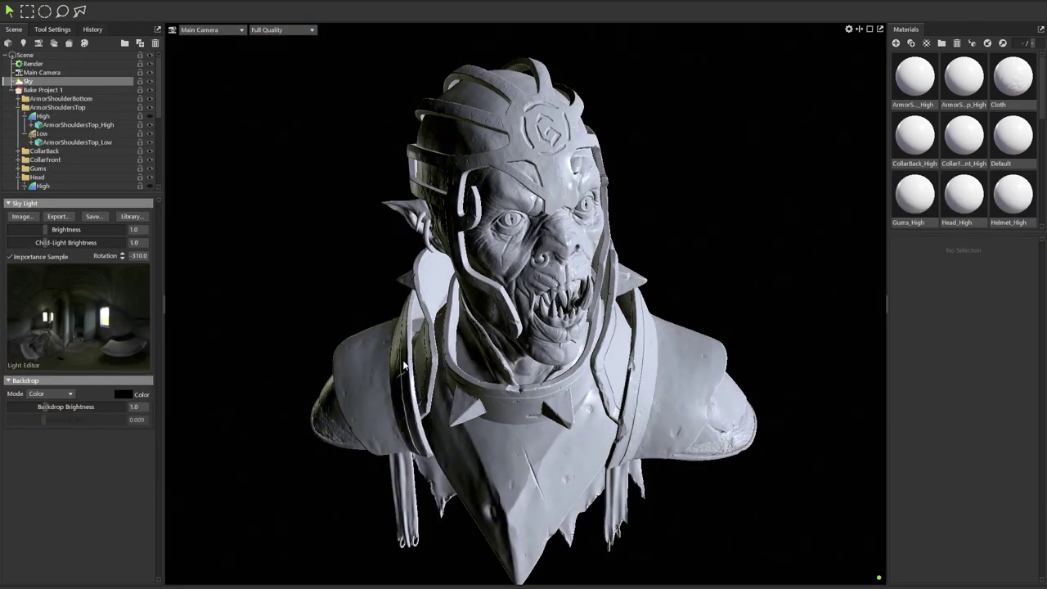
Rotate the sky lighting around the bust to -391.5
left_click_drag(404, 366, 250, 328, "shift")
Enable the Curvature and Ambient Occlusion maps in Bake Project 1 and add Thickness and Vertex Color to its map list
left_click(43, 89)
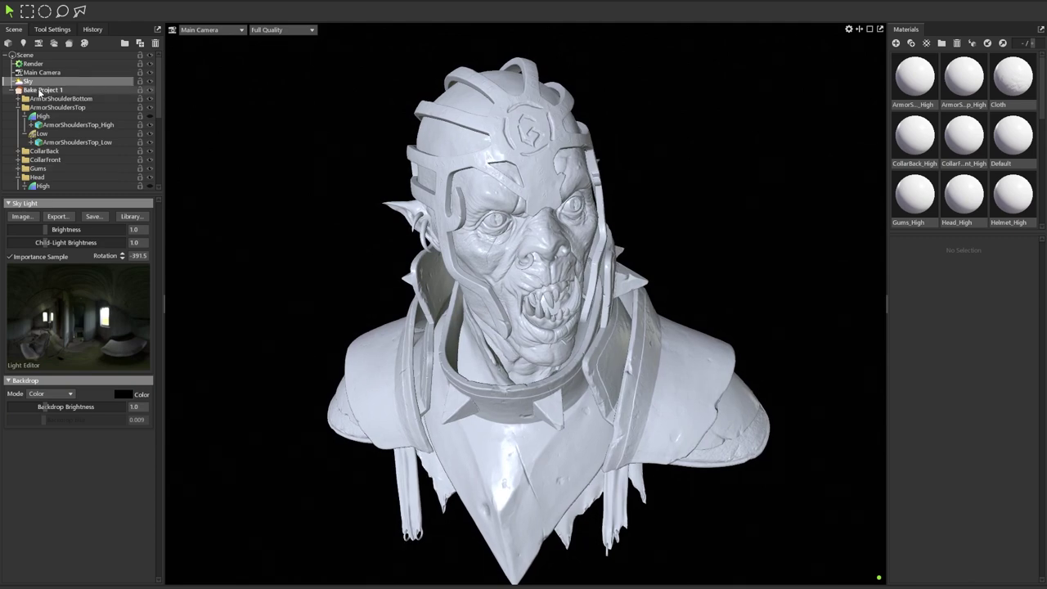
scroll(66, 411, "down", 3)
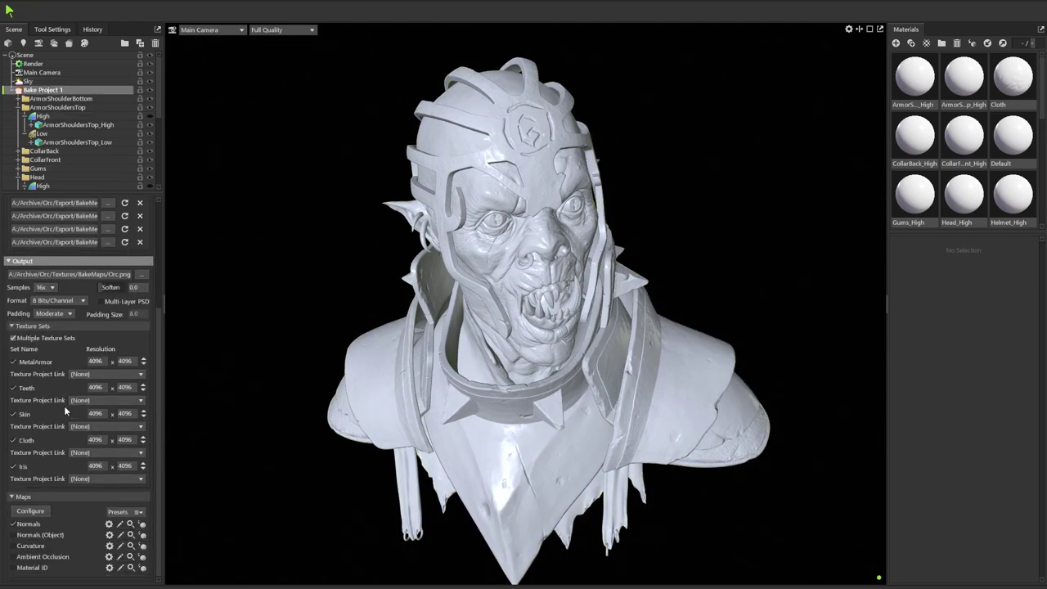
left_click(13, 547)
left_click(13, 557)
left_click(36, 513)
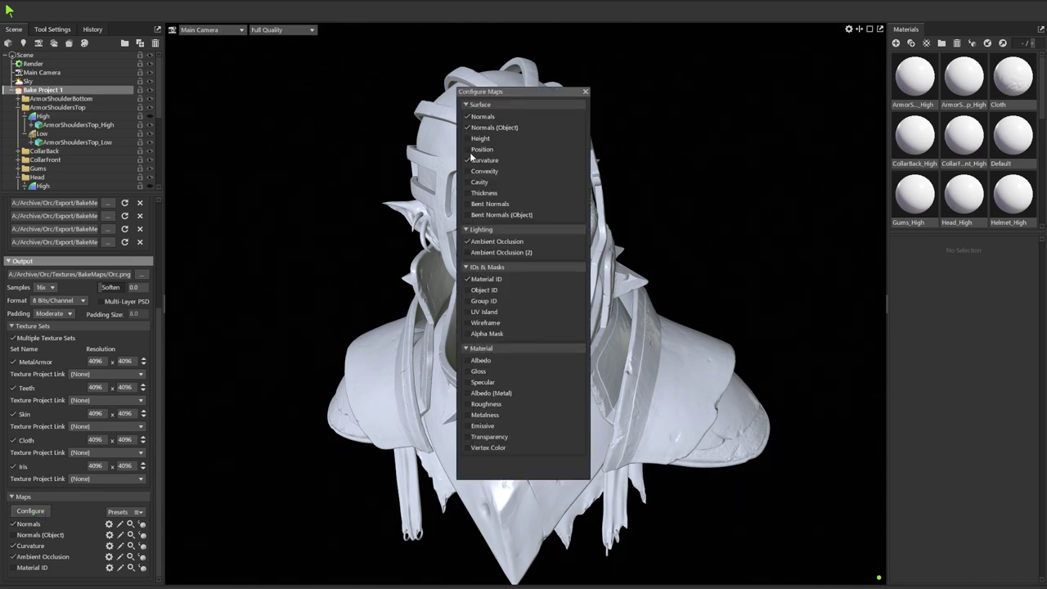
left_click(470, 195)
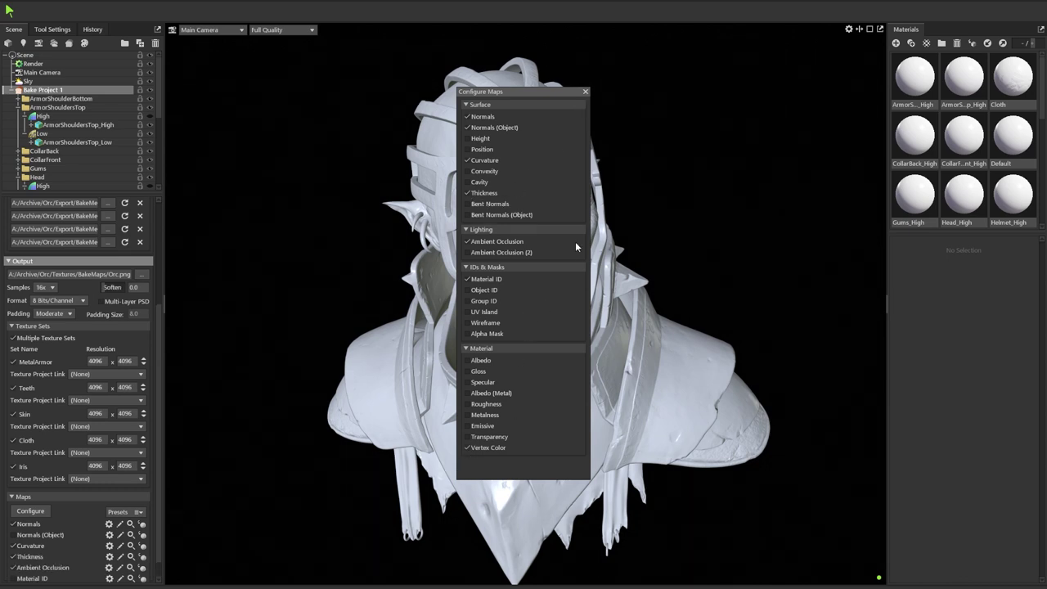
left_click(585, 92)
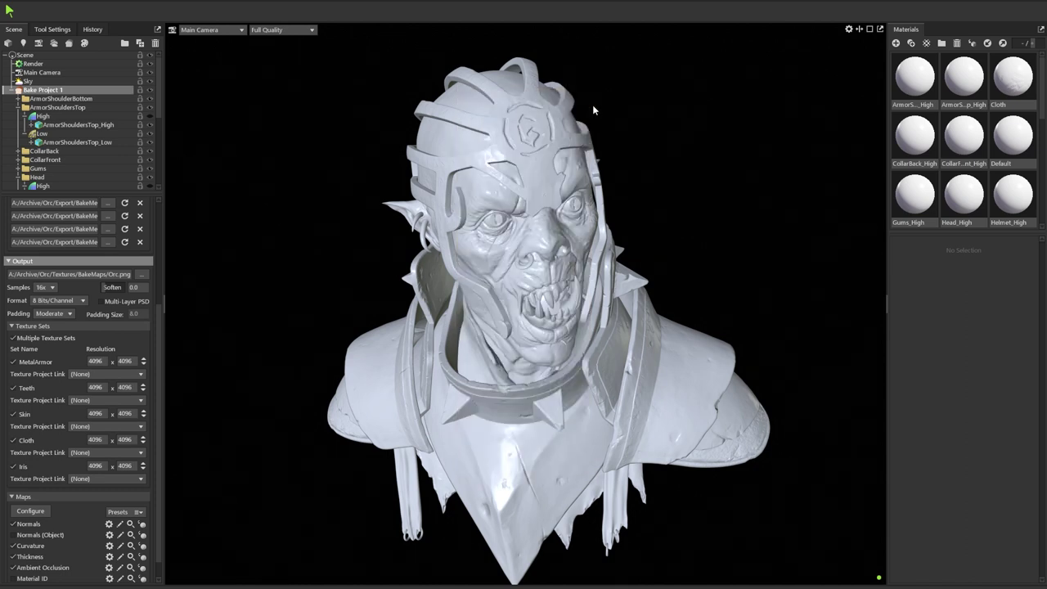
scroll(72, 536, "down", 1)
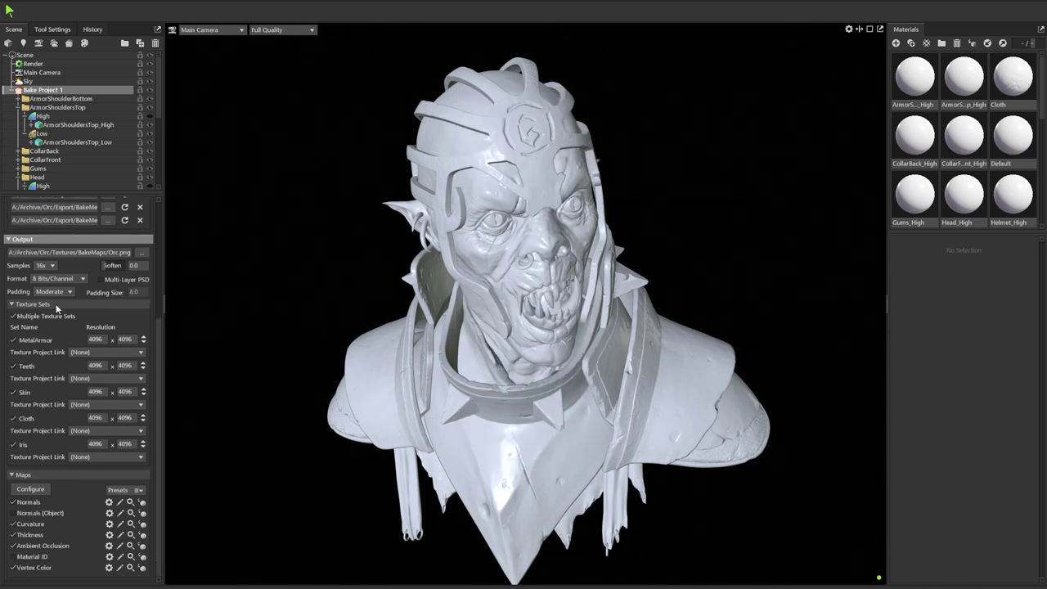
Bake the enabled maps for all texture sets and preview the Ambient Occlusion map on the bust
scroll(56, 308, "up", 8)
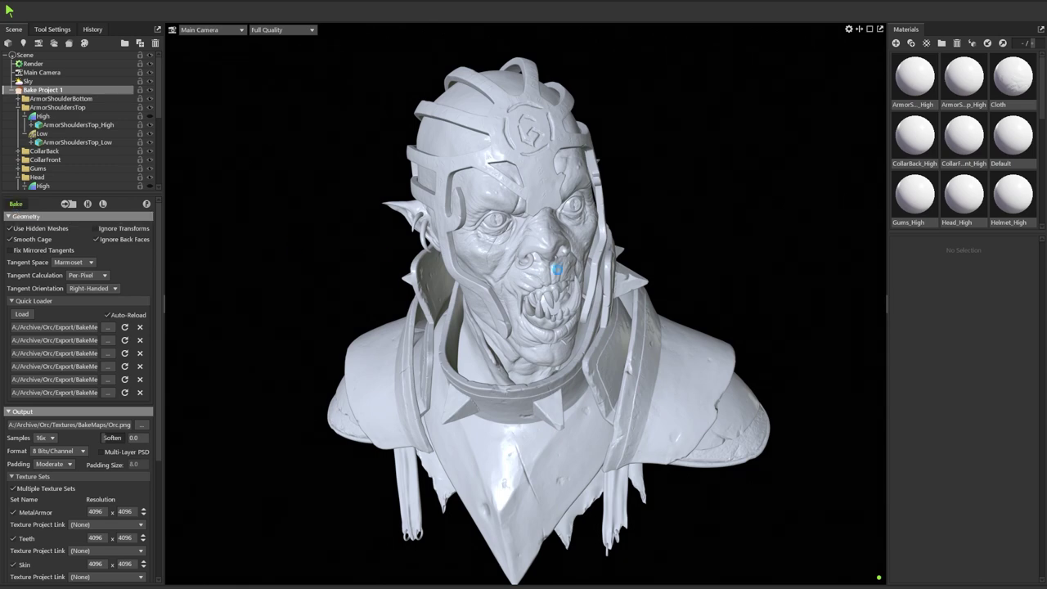
left_click_drag(649, 268, 719, 239)
scroll(122, 441, "down", 4)
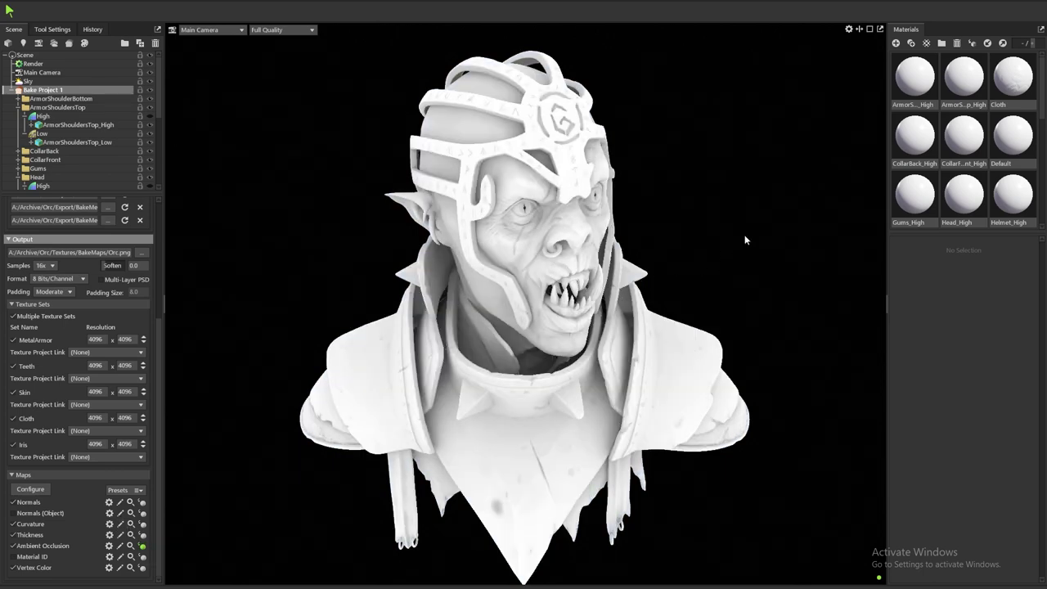
mouse_move(730, 218)
left_mouse_down()
mouse_move(666, 223)
mouse_move(762, 216)
left_mouse_up()
Preview the baked Thickness map and the Curvature map on the bust from different angles
left_click(143, 535)
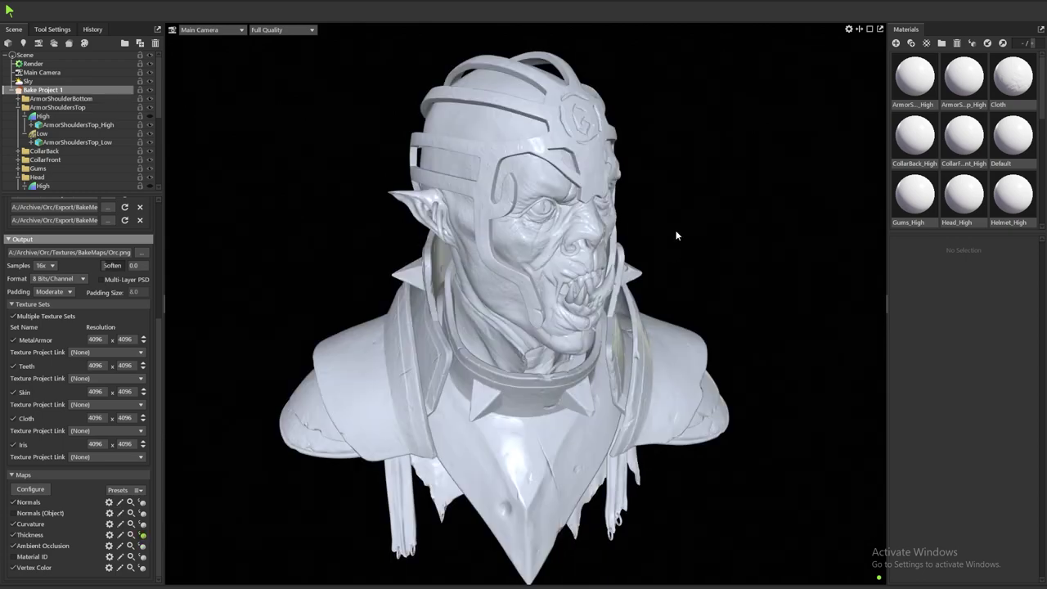
left_click_drag(677, 235, 646, 233)
left_click(142, 525)
mouse_move(743, 216)
left_mouse_down()
mouse_move(679, 212)
mouse_move(757, 204)
mouse_move(720, 197)
left_mouse_up()
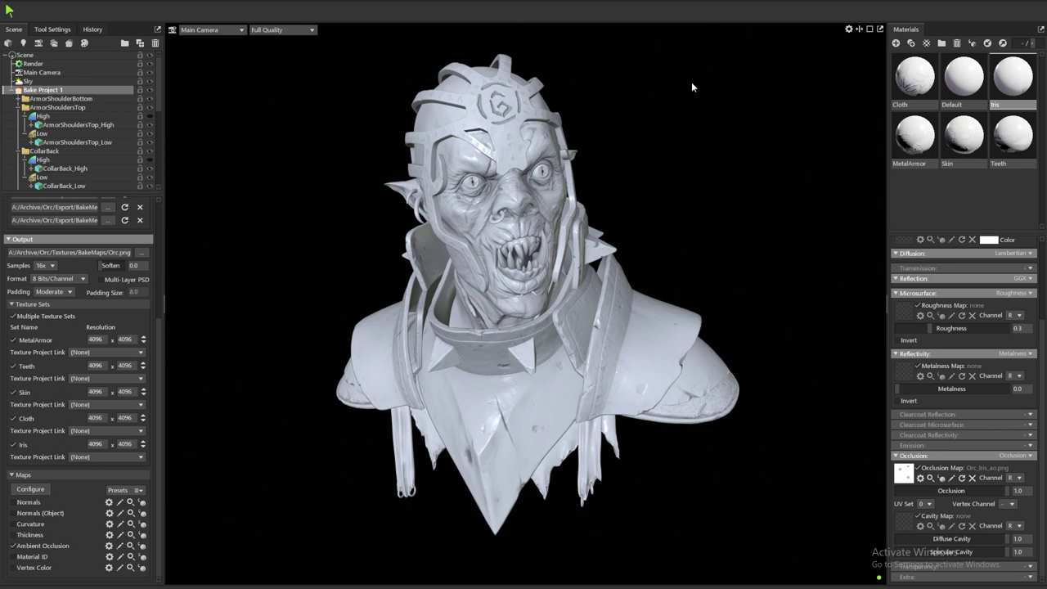
Inspect the bust with its baked normal and occlusion maps applied, checking the collar, mouth, face and helmet
left_click_drag(621, 239, 715, 268)
right_click(713, 257)
right_click_drag(711, 255, 621, 198)
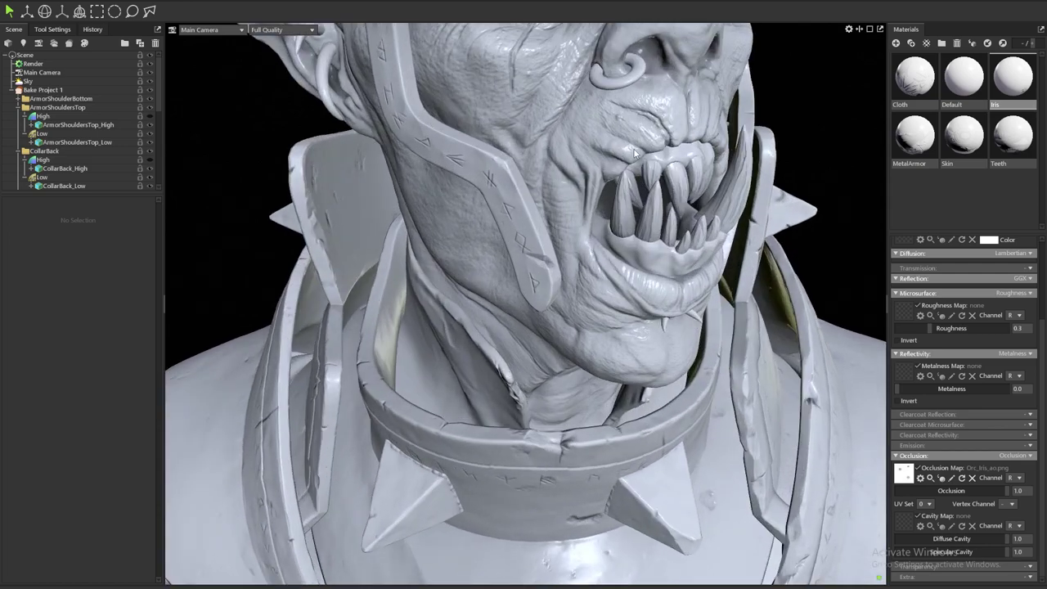
middle_click_drag(634, 150, 629, 278)
left_click_drag(629, 275, 729, 303)
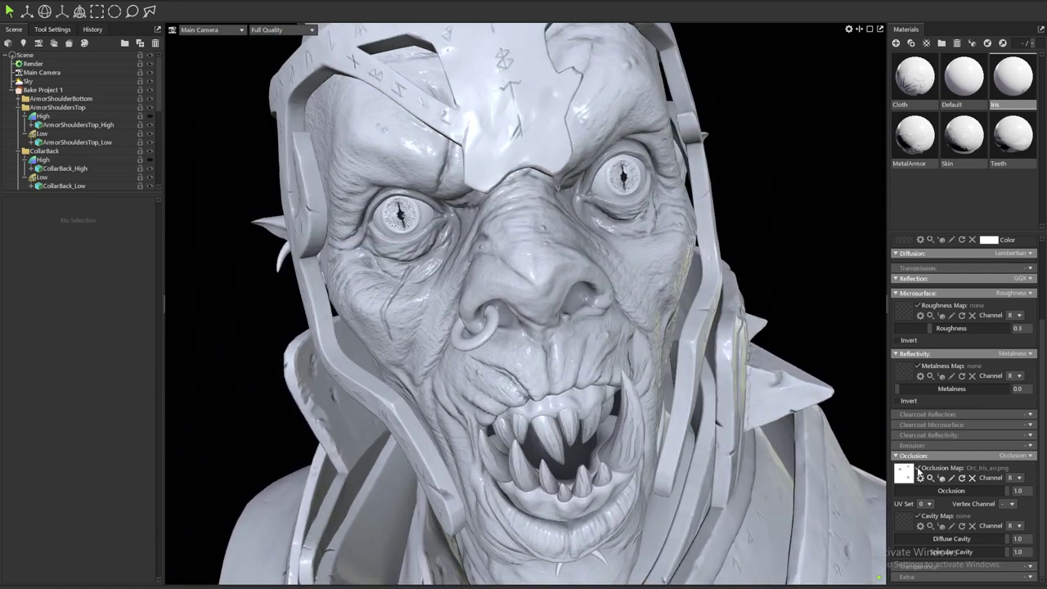
scroll(617, 286, "down", 8)
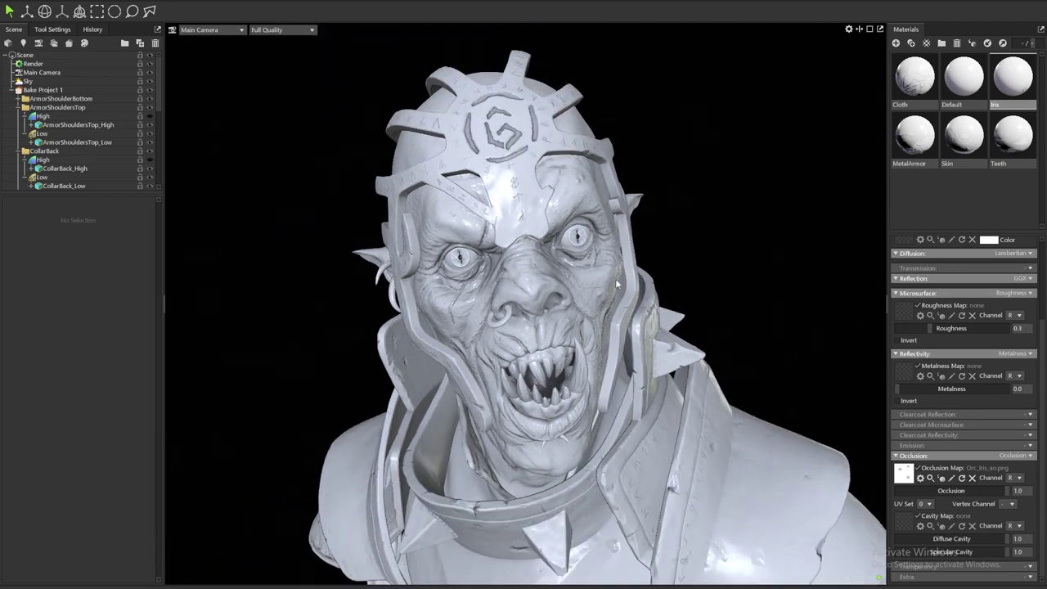
left_click_drag(617, 285, 542, 305)
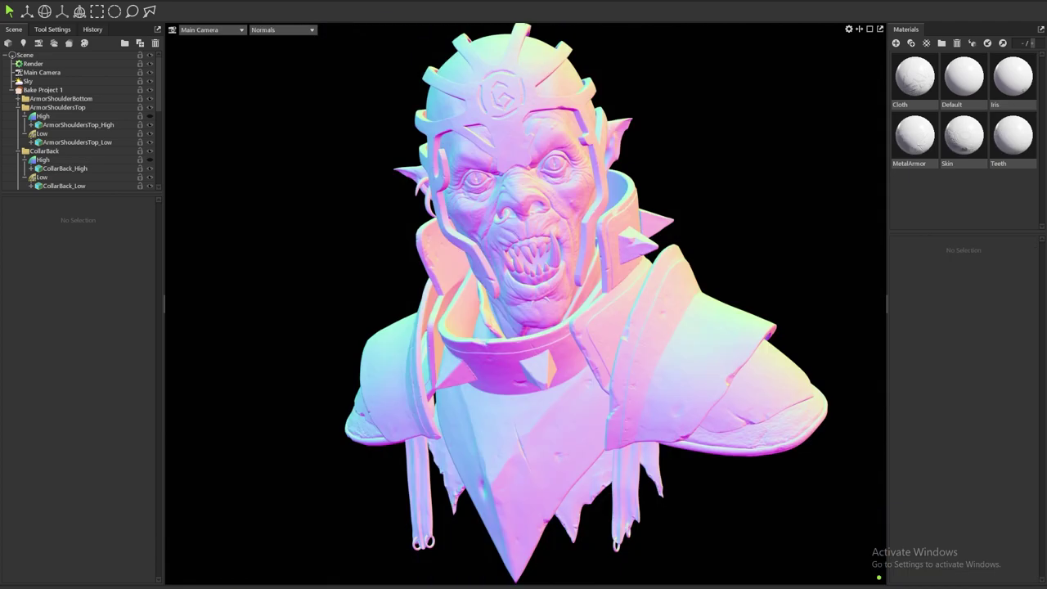
Examine the bust in the Normals view mode and preview the baked Normals and Curvature maps around it
left_click_drag(724, 194, 675, 228)
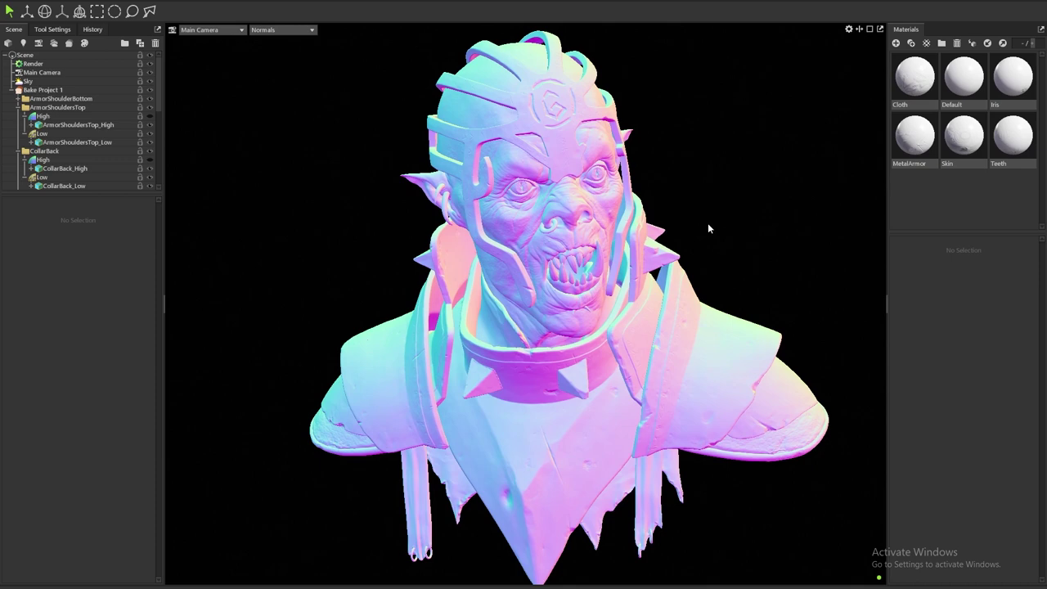
left_click_drag(709, 224, 657, 202)
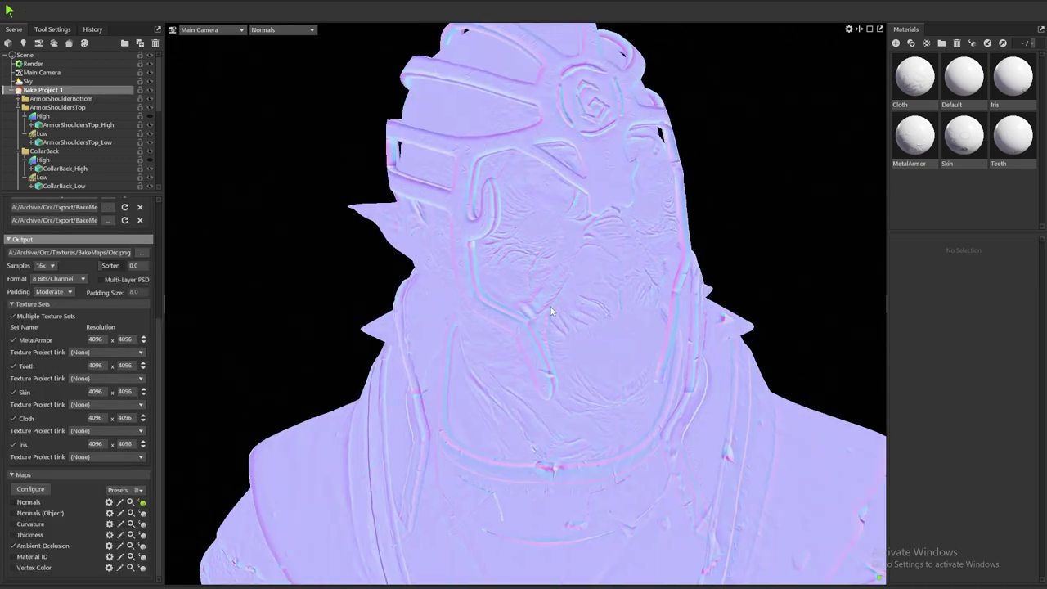
left_click_drag(551, 307, 547, 317)
scroll(558, 301, "down", 3)
middle_click_drag(561, 297, 575, 180)
left_click_drag(575, 181, 548, 292)
left_click(142, 524)
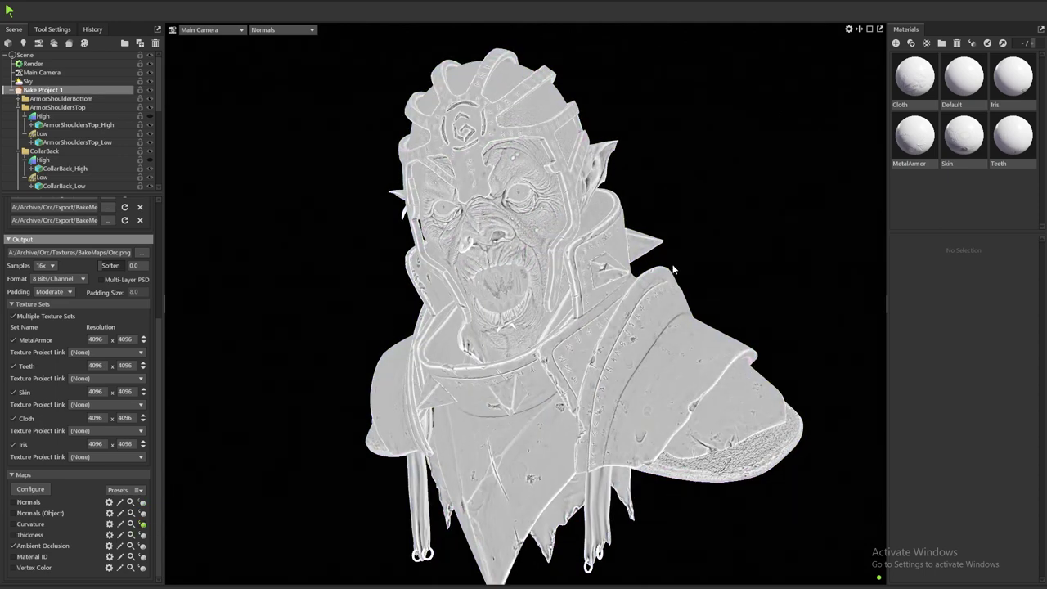
mouse_move(676, 270)
left_mouse_down()
mouse_move(725, 267)
mouse_move(696, 263)
mouse_move(702, 237)
mouse_move(678, 256)
left_mouse_up()
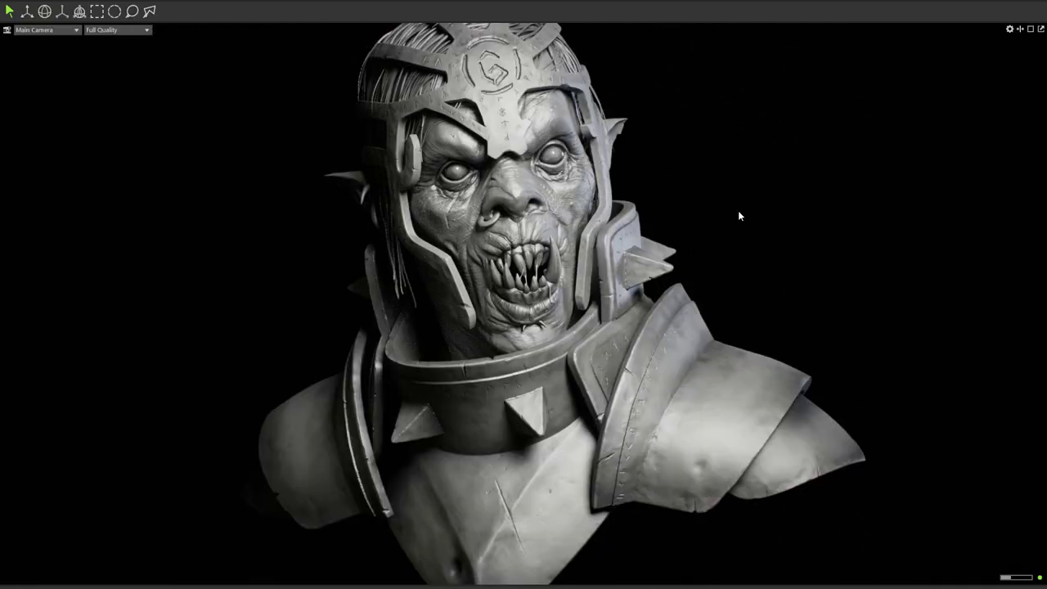
Examine the finished bust with hair under dramatic lighting at Full Quality, up close and from farther away
mouse_move(738, 210)
left_mouse_down()
mouse_move(715, 201)
mouse_move(765, 189)
mouse_move(733, 196)
left_mouse_up()
scroll(554, 180, "up", 5)
left_click_drag(580, 192, 706, 289)
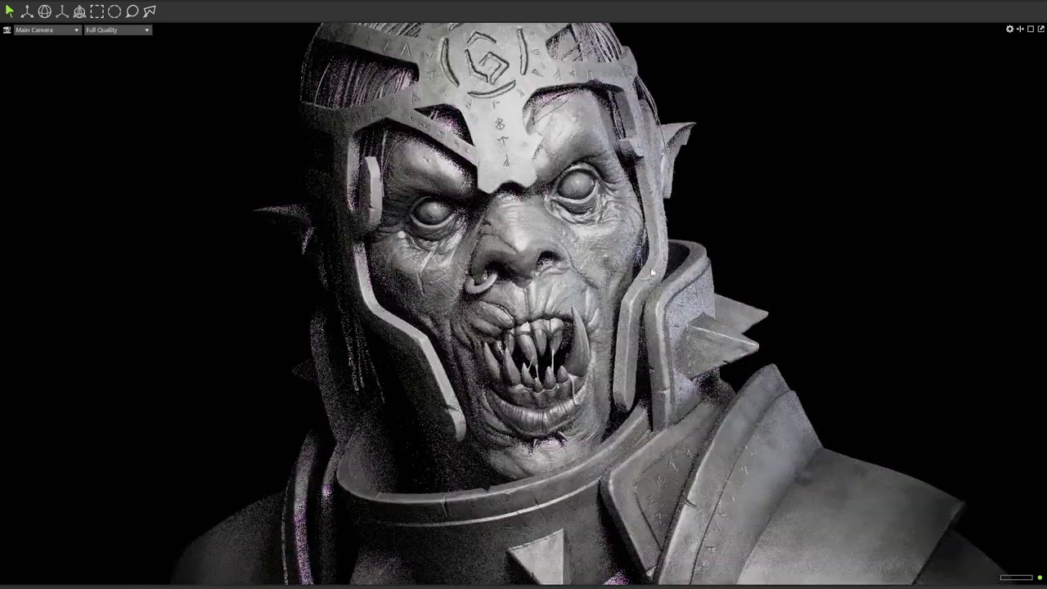
scroll(611, 264, "down", 3)
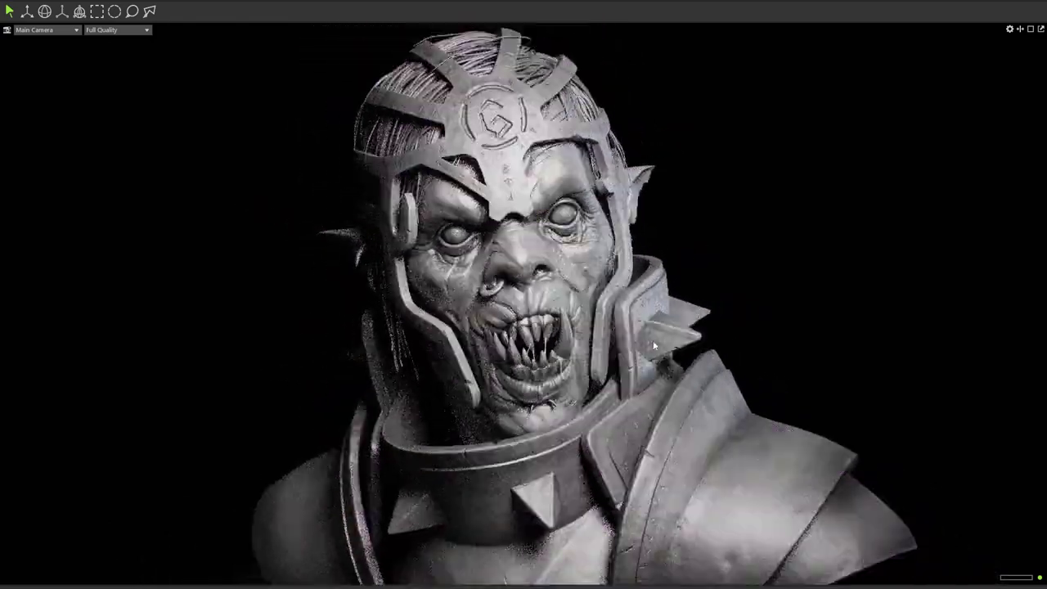